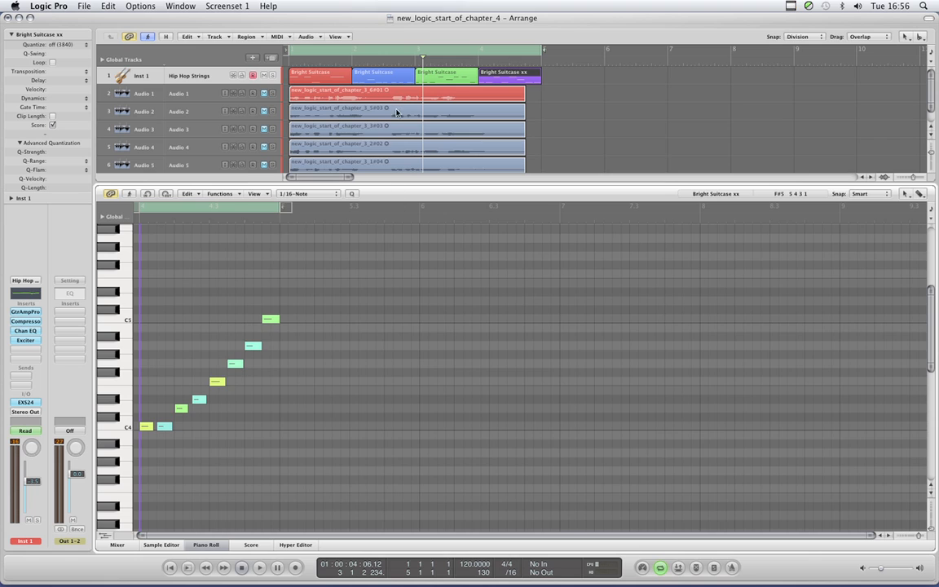
- Examine the notes of each of the four MIDI regions on the Inst 1 track in the Piano Roll
left_click(371, 81)
left_click(326, 75)
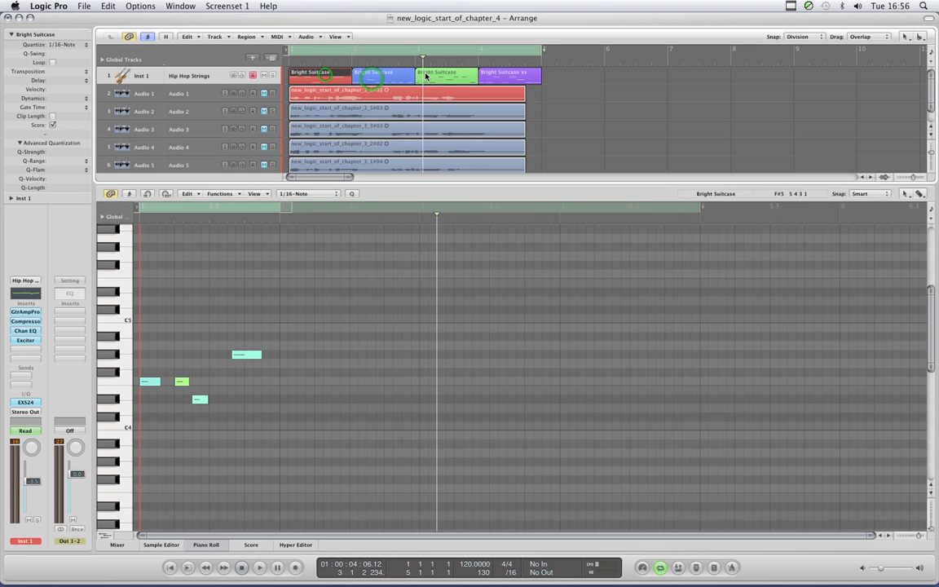
left_click(426, 74)
left_click(499, 76)
left_click(388, 77)
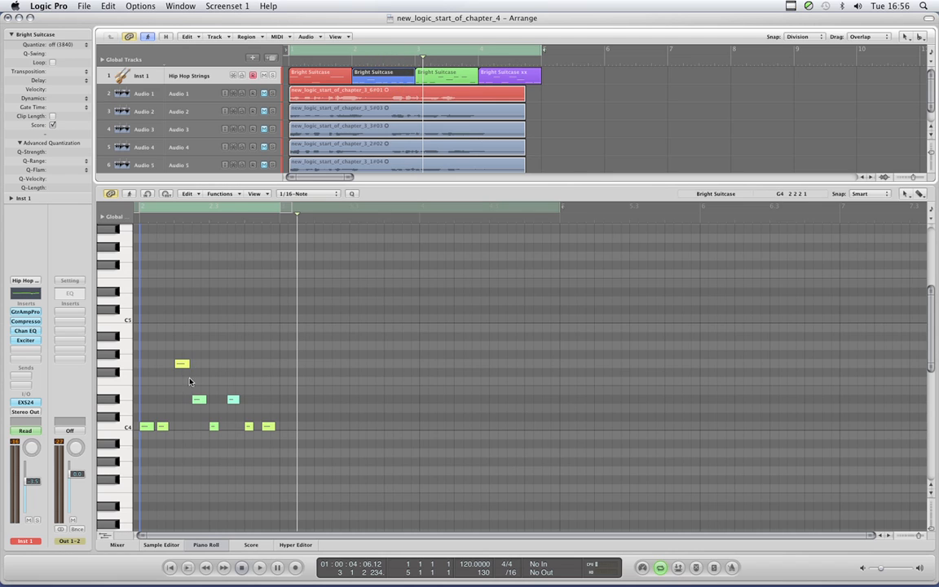
left_click(324, 76)
left_click(385, 74)
left_click(448, 73)
left_click(334, 76)
left_click(375, 74)
left_click(427, 74)
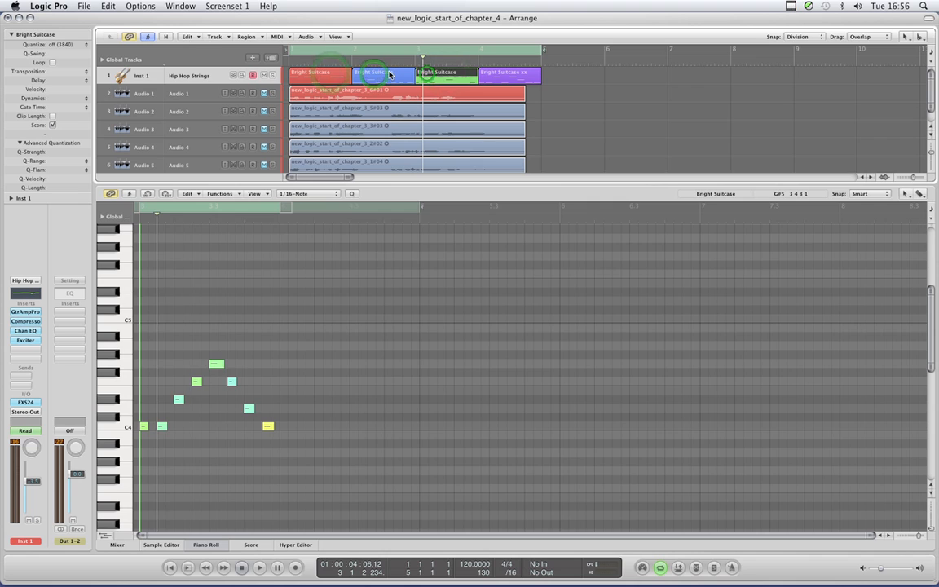
left_click(389, 74)
left_click(330, 74)
left_click(436, 74)
left_click(332, 76)
left_click(370, 76)
left_click(452, 78)
left_click(504, 78)
left_click(324, 76)
left_click(377, 77)
left_click(430, 76)
left_click(486, 78)
left_click(343, 77)
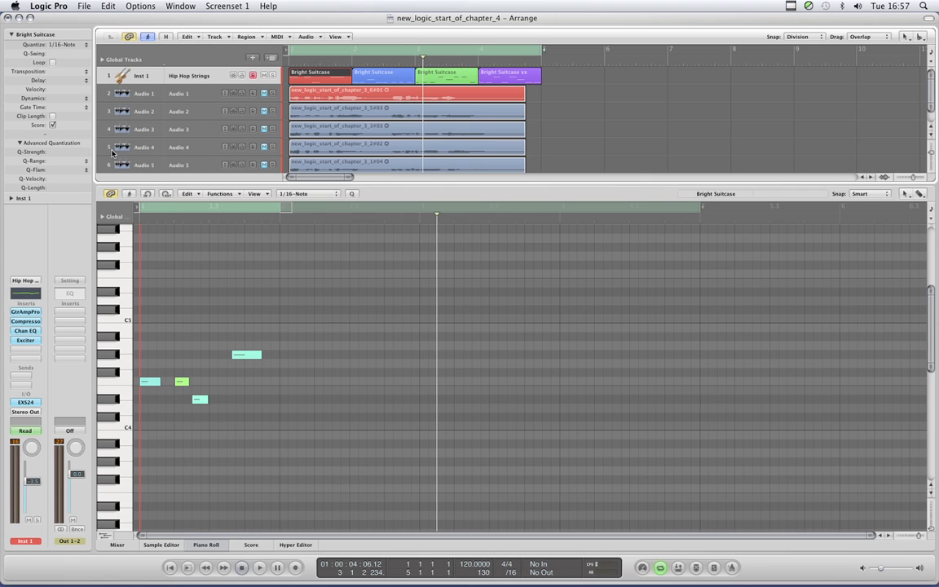
- Turn on Catch Playhead in the Piano Roll with Link active, and check how the view follows playback
left_click(111, 194)
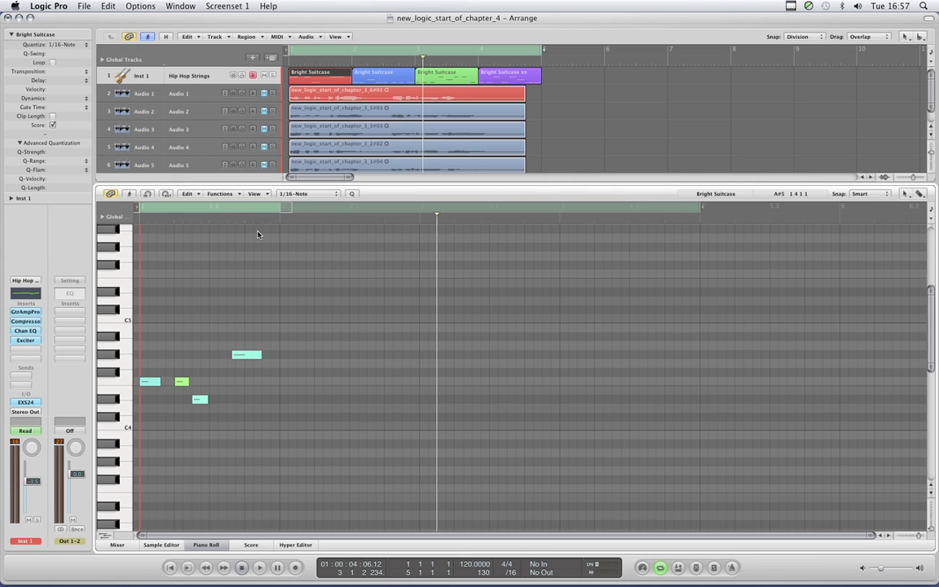
left_click(130, 195)
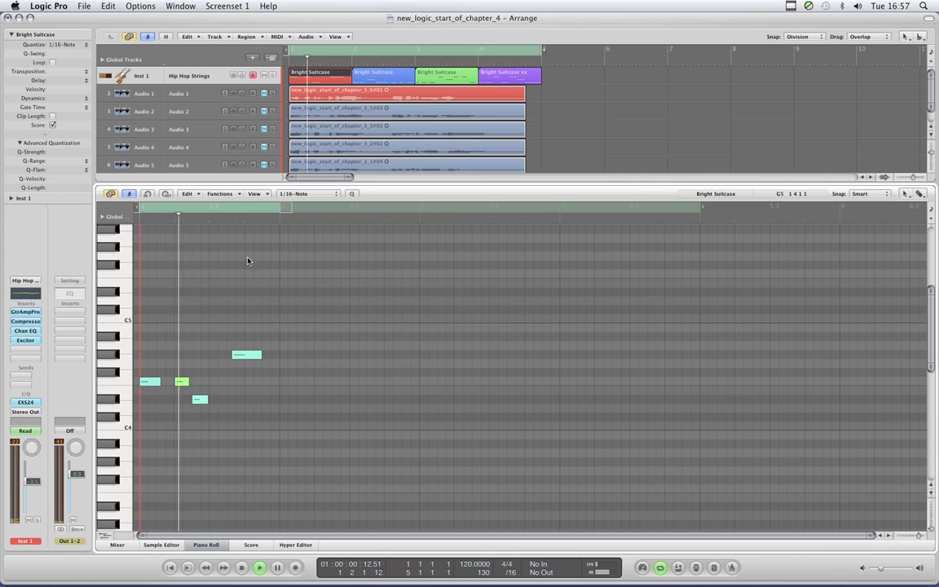
left_click(128, 195)
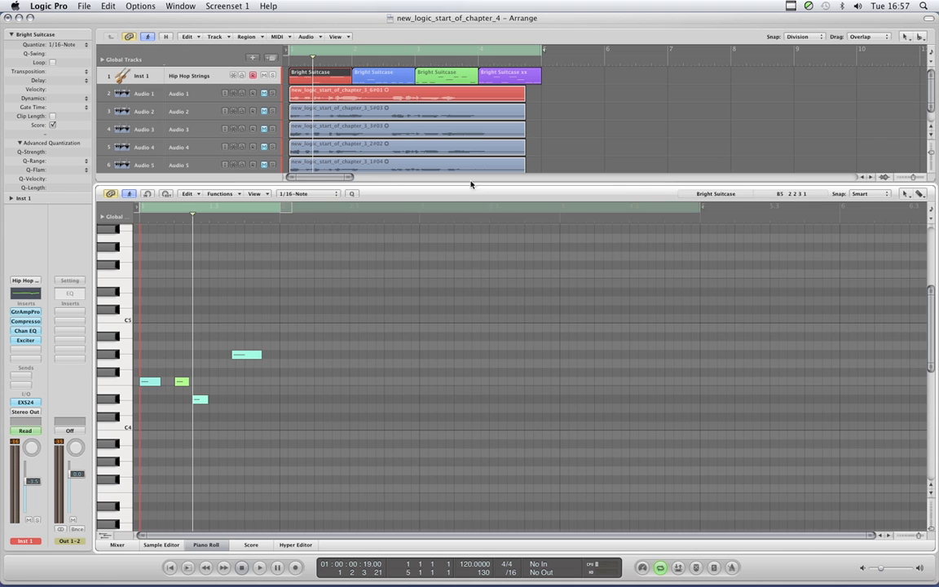
- Fit more bars into the Arrange area and enlarge the first MIDI region's notes horizontally in the Piano Roll
left_click(351, 178)
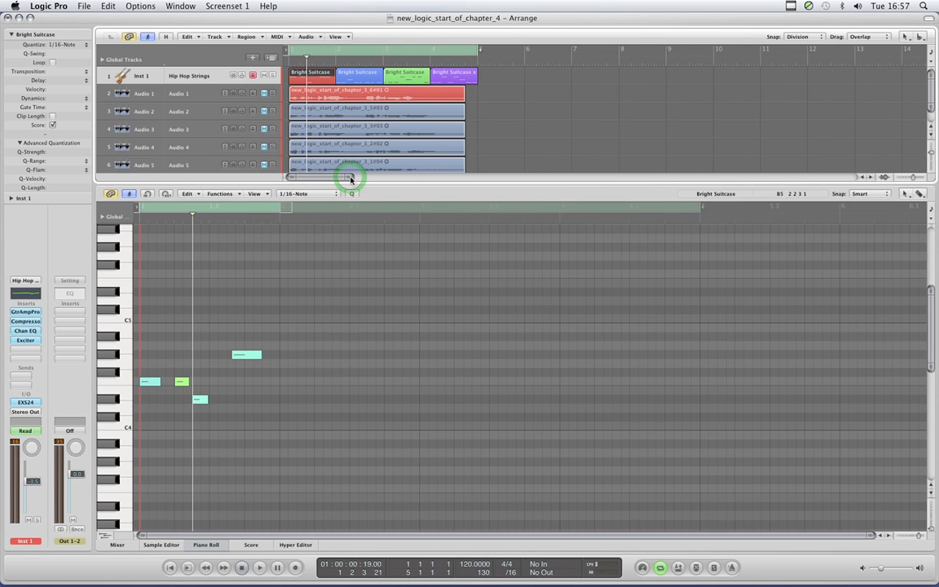
left_click_drag(351, 178, 332, 180)
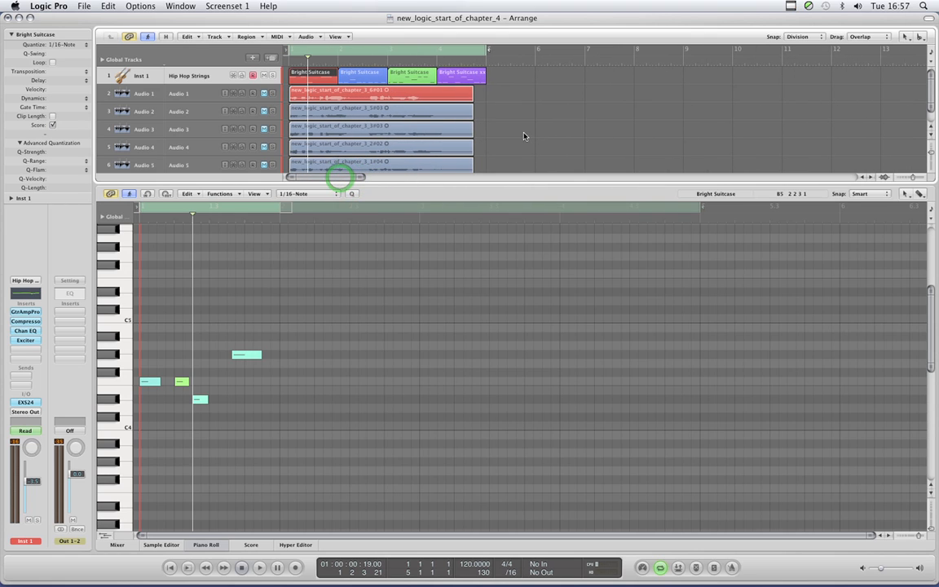
left_click(350, 78)
left_click(316, 72)
left_click_drag(919, 538, 922, 538)
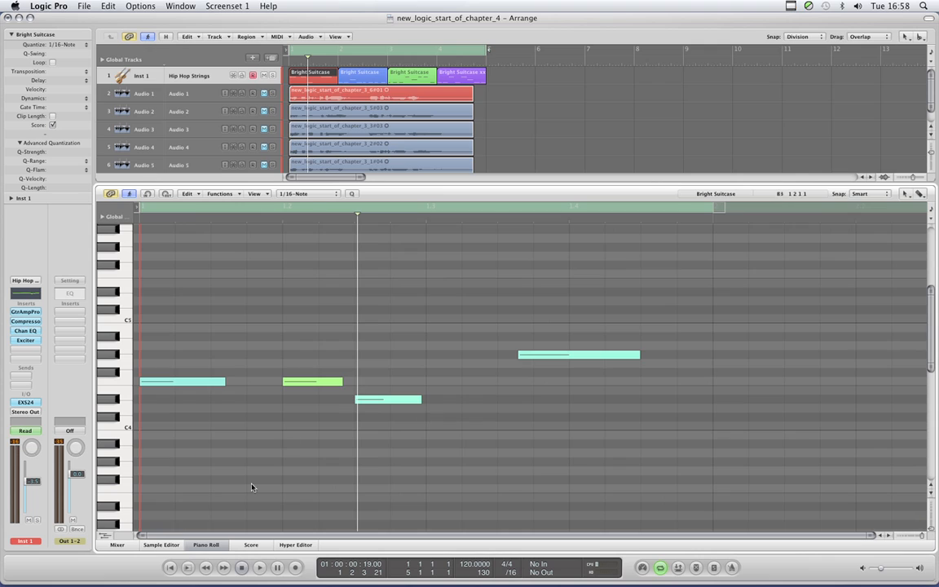
- Start playback of the song and lower the master volume
left_click(173, 538)
key("space")
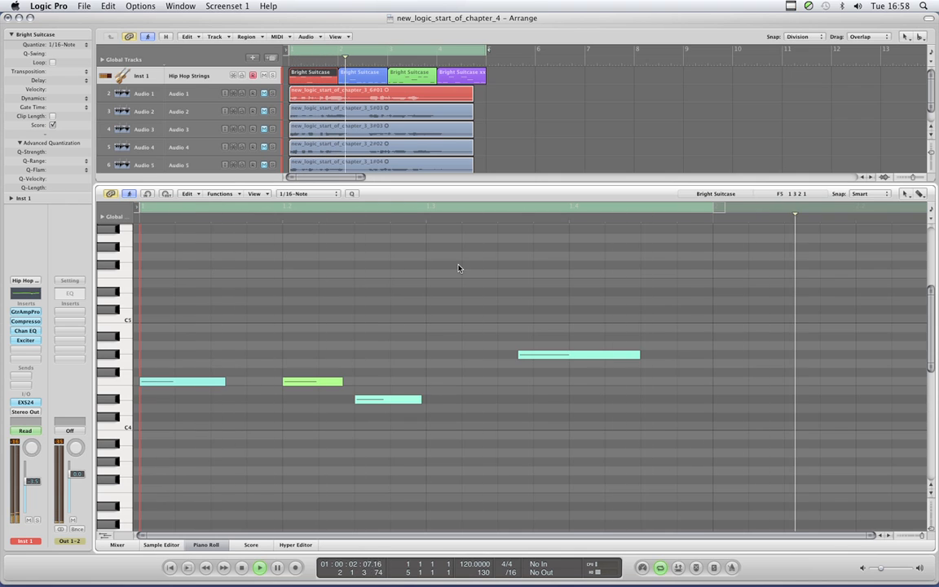
left_click_drag(880, 568, 871, 570)
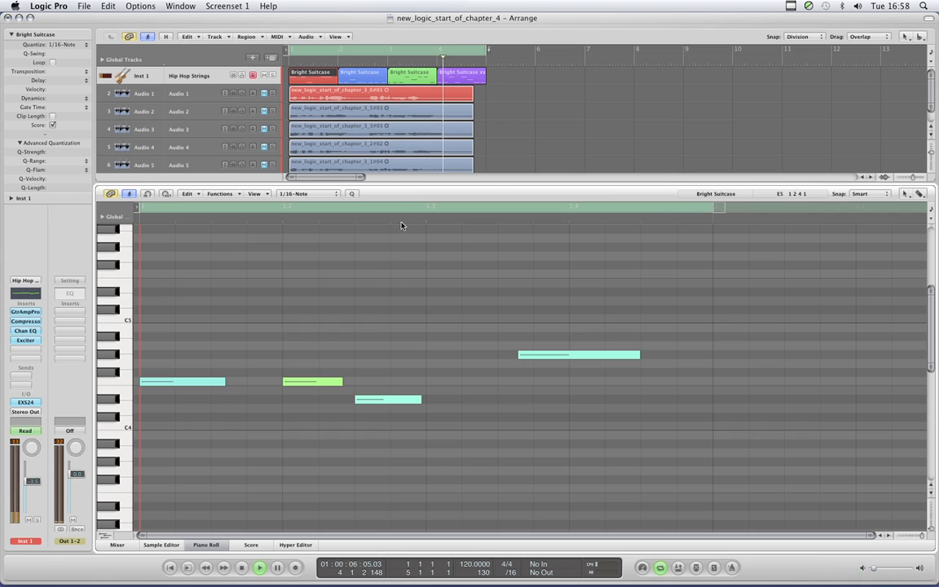
- Slightly shorten the G4 notes in the second and third MIDI regions and the F4 note in the fourth region
left_click(357, 74)
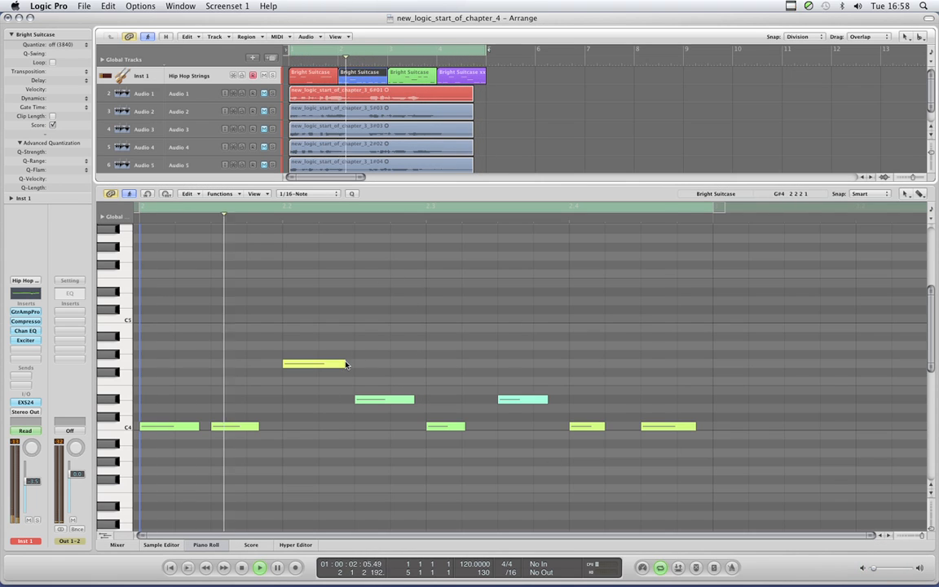
left_click_drag(343, 363, 342, 364)
left_click(341, 325)
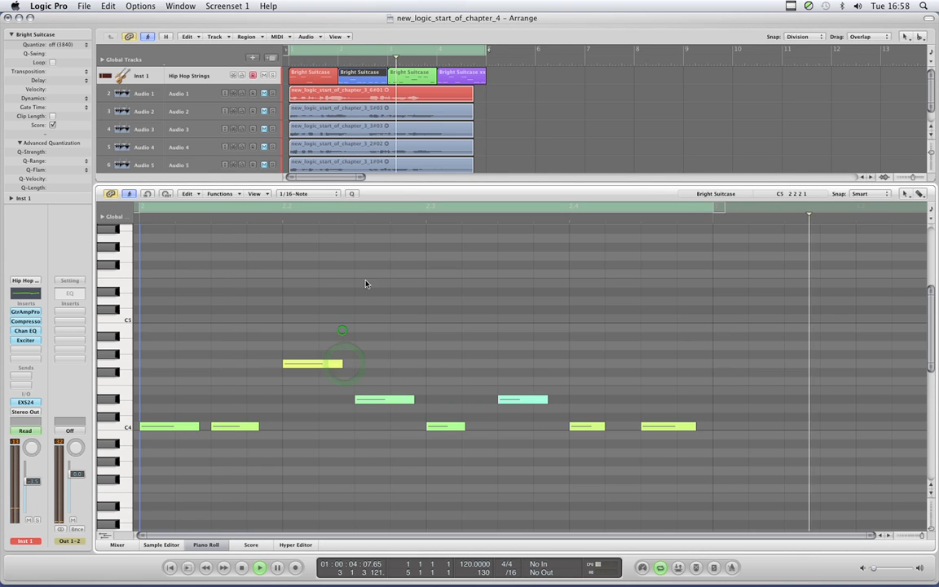
left_click(408, 75)
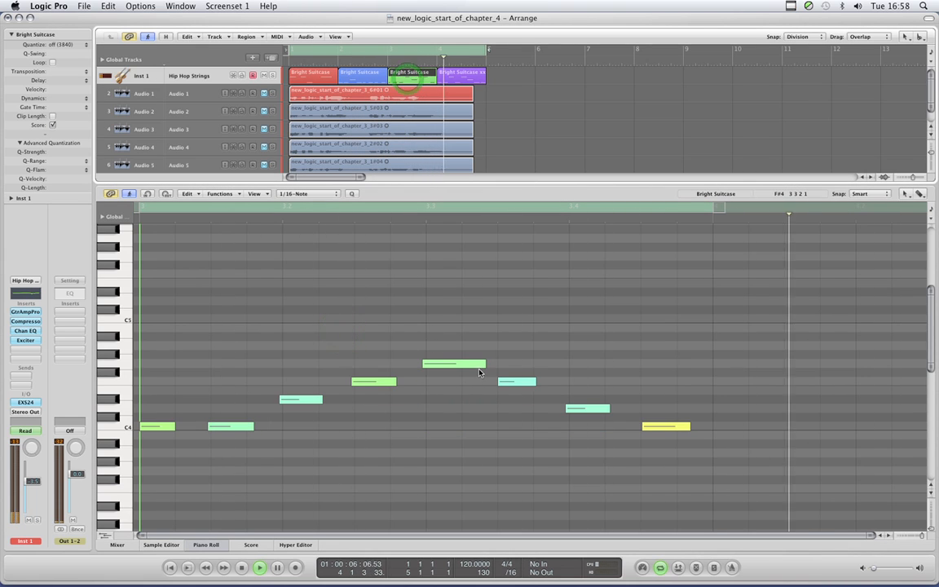
left_click_drag(483, 364, 480, 368)
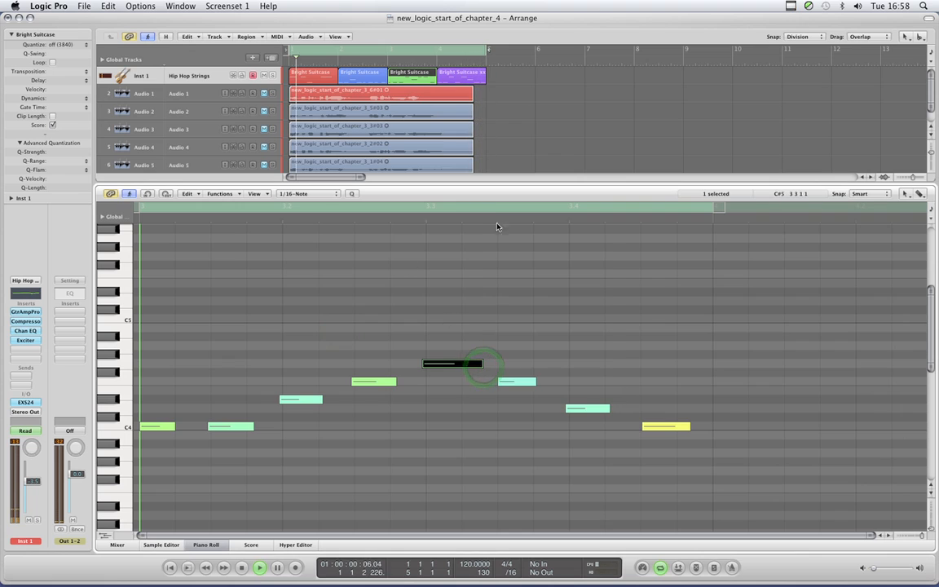
left_click(453, 73)
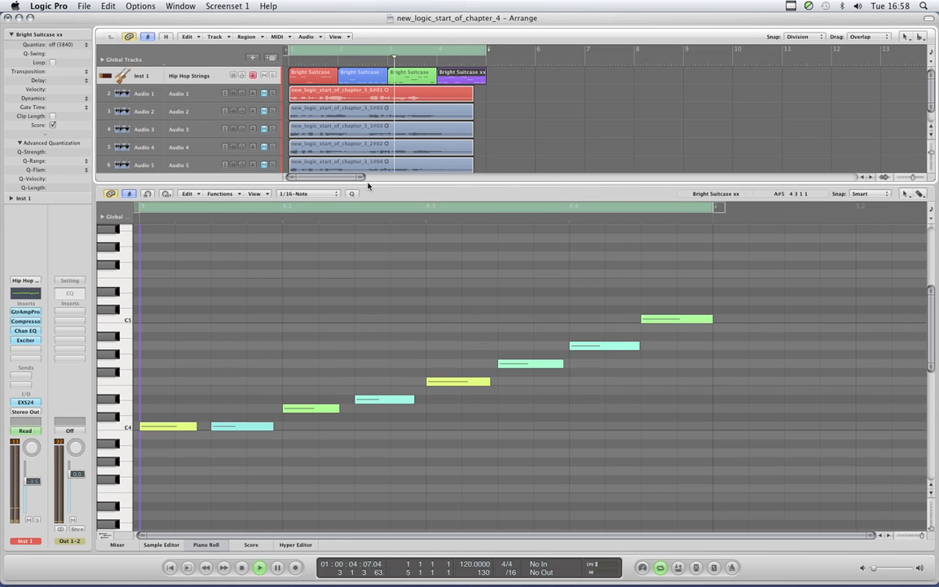
left_click(487, 382)
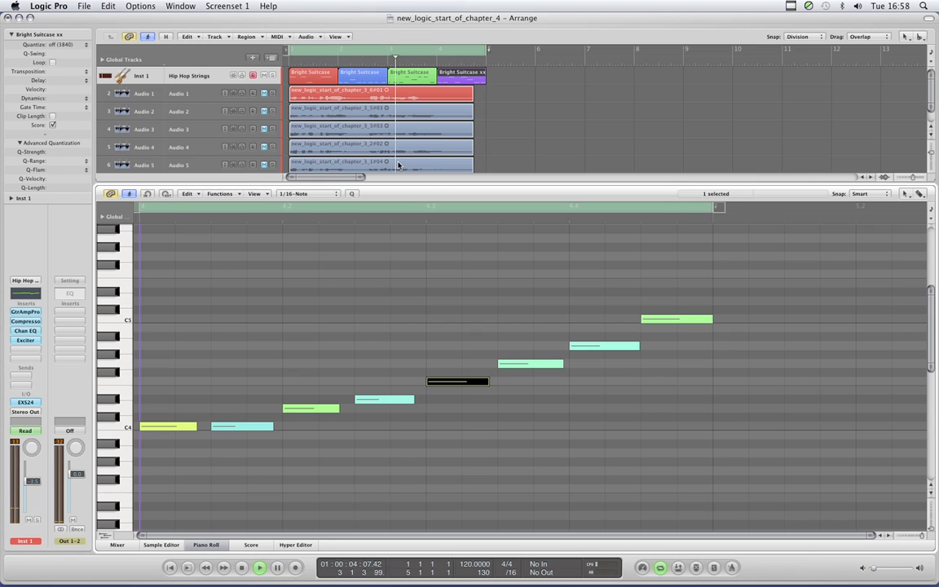
- Review the MIDI regions' notes one after another in the Piano Roll during playback, ending on the third region, and stop playback
left_click(317, 76)
left_click(317, 77)
left_click(399, 77)
left_click(367, 78)
left_click(451, 77)
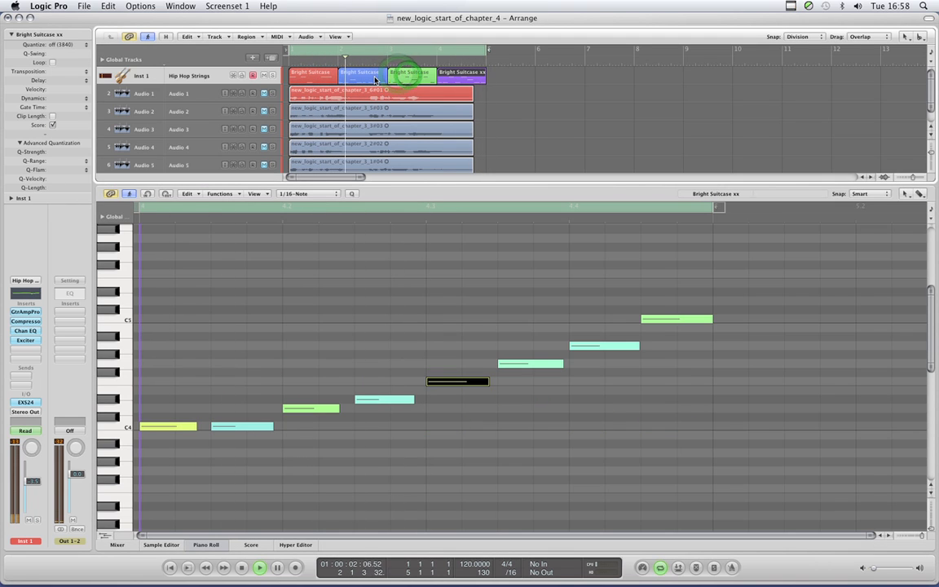
left_click(340, 74)
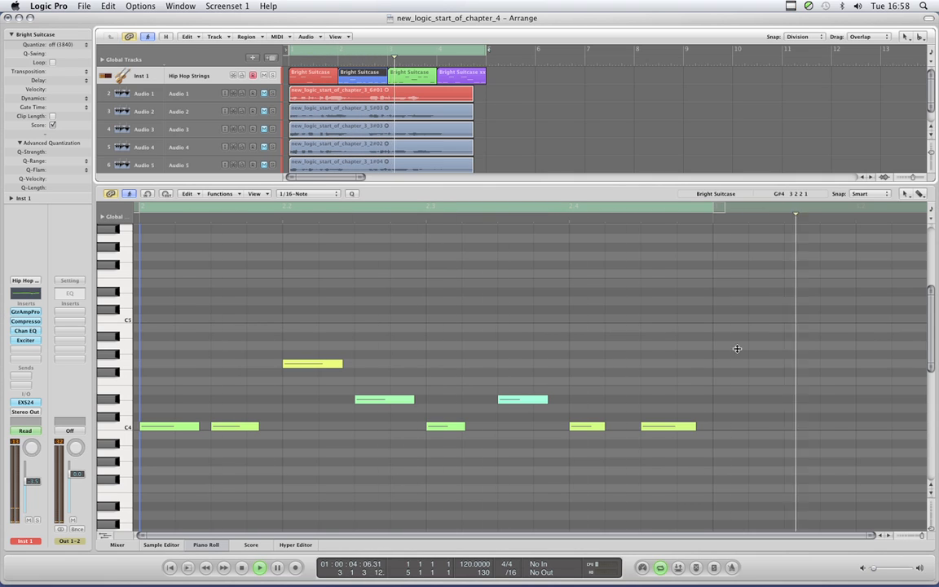
left_click(405, 76)
left_click(435, 332)
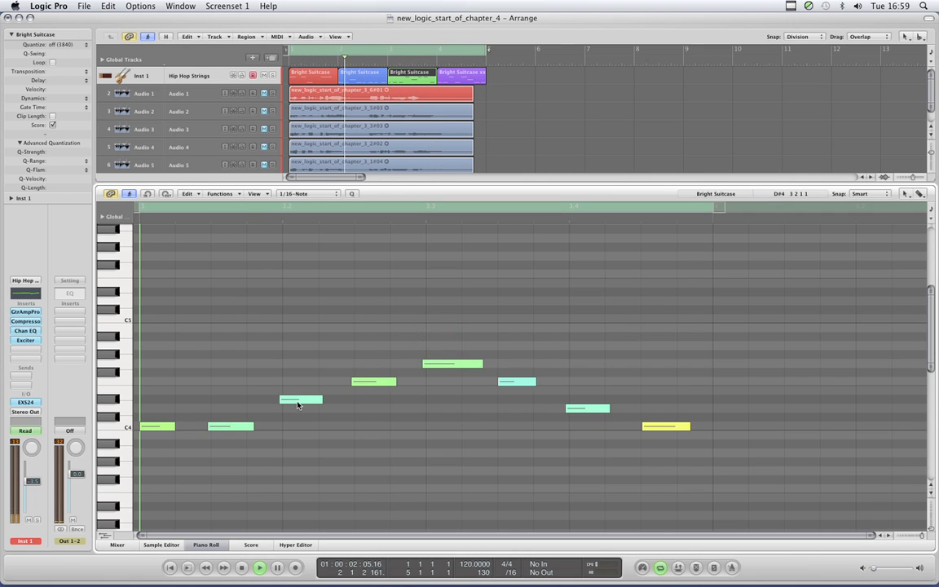
key("space")
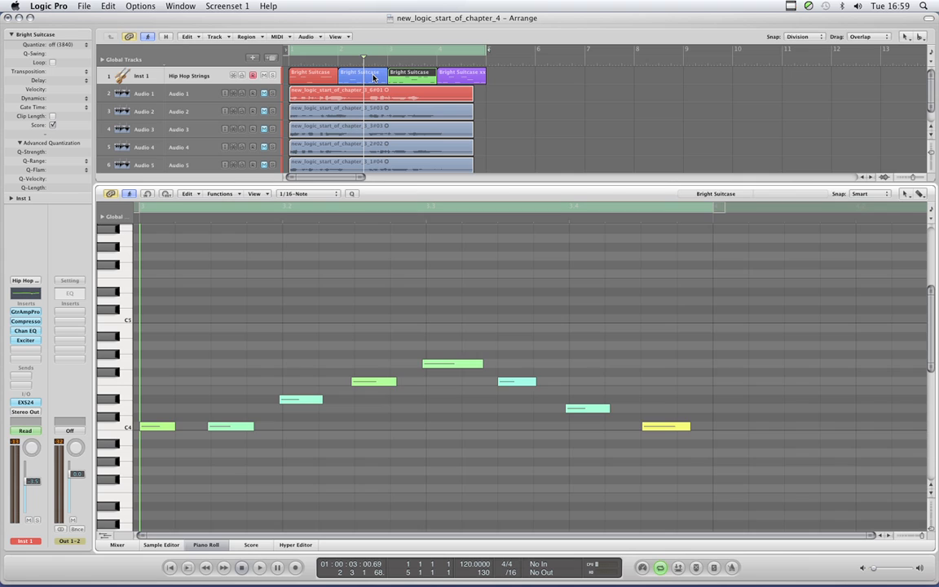
- Add the second MIDI region to the selected third one and frame the notes of both in the Piano Roll
left_click(373, 77, "shift")
left_click(373, 77, "shift")
left_click(373, 77, "shift")
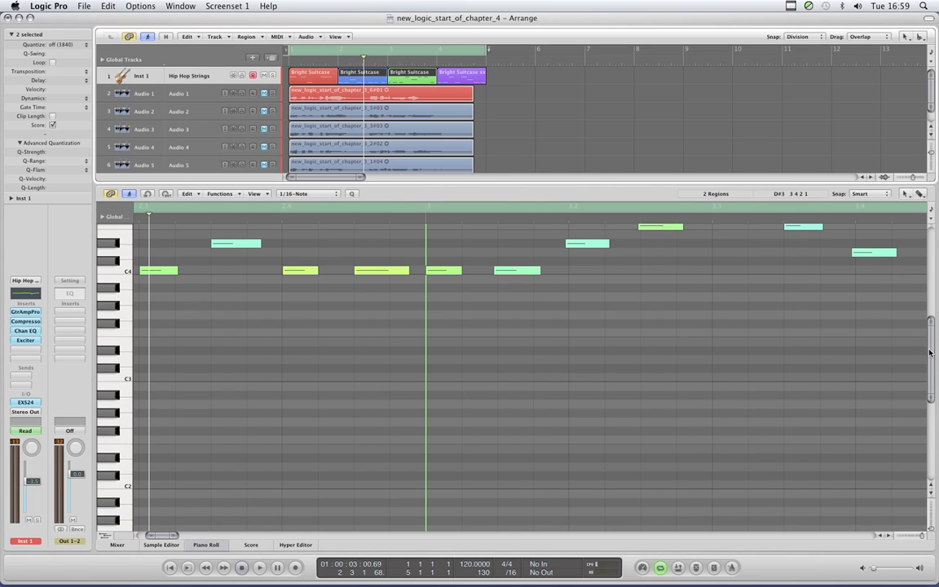
scroll(929, 352, "up", 5)
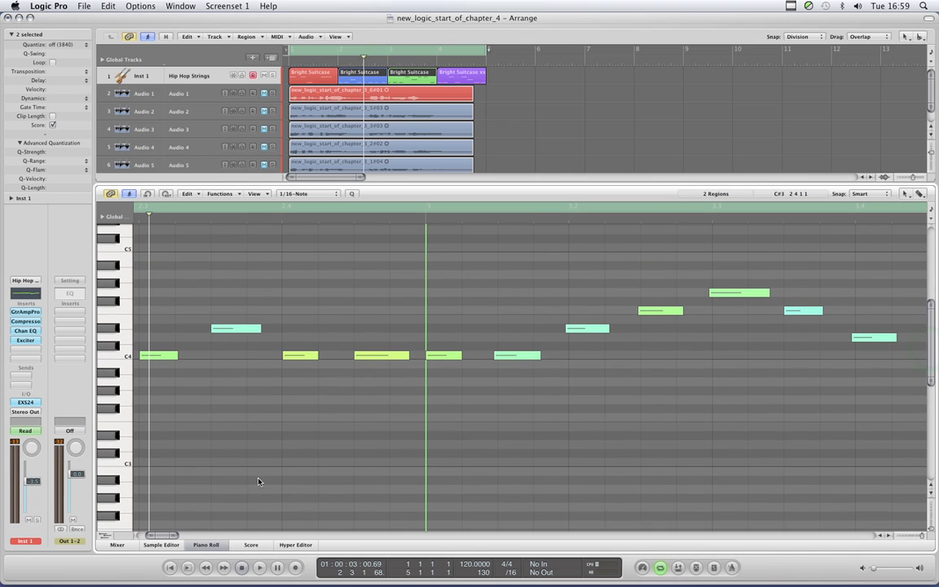
left_click_drag(174, 534, 159, 536)
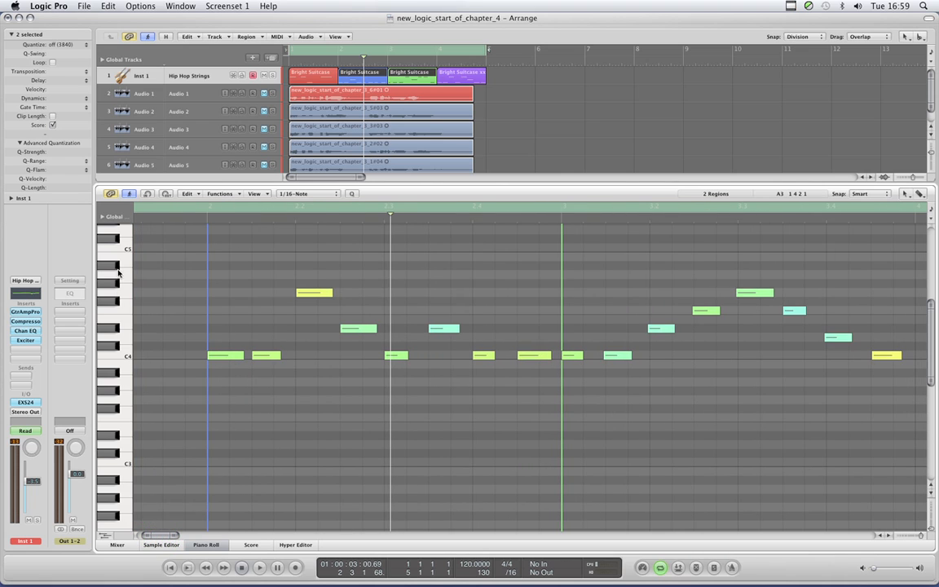
- Play the song with Catch Playhead active to watch the Piano Roll follow both selected regions, and stop playback around bar 2
left_click(129, 195)
key("space")
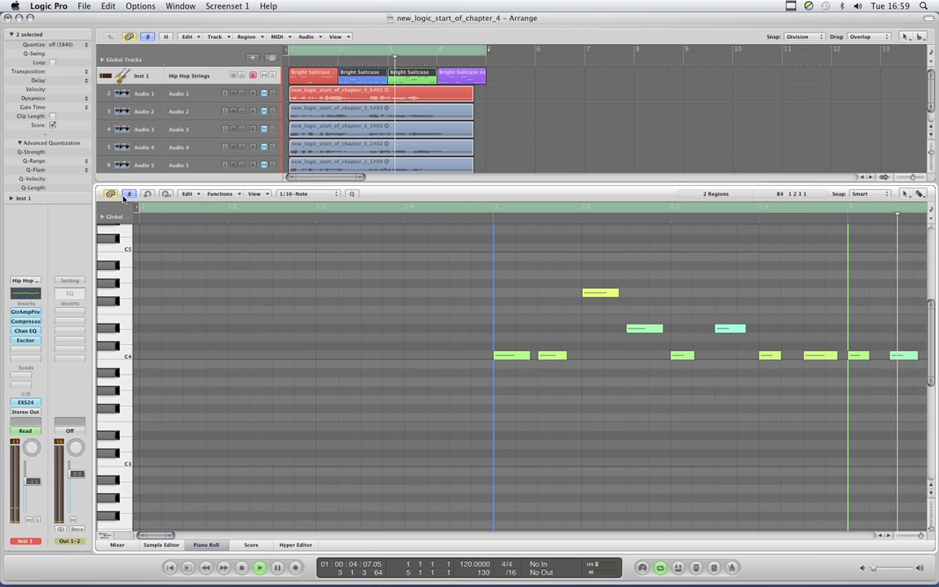
key("space")
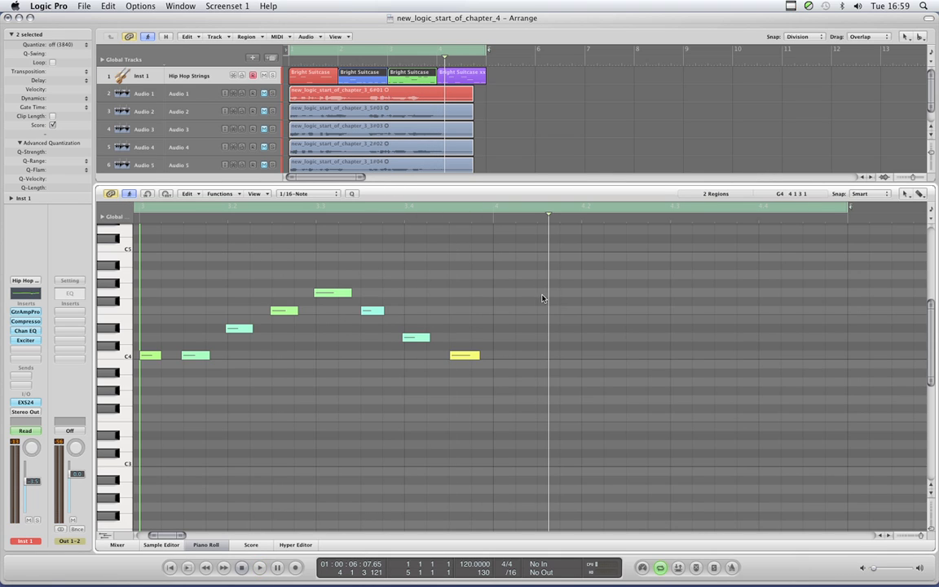
left_click_drag(549, 295, 271, 330)
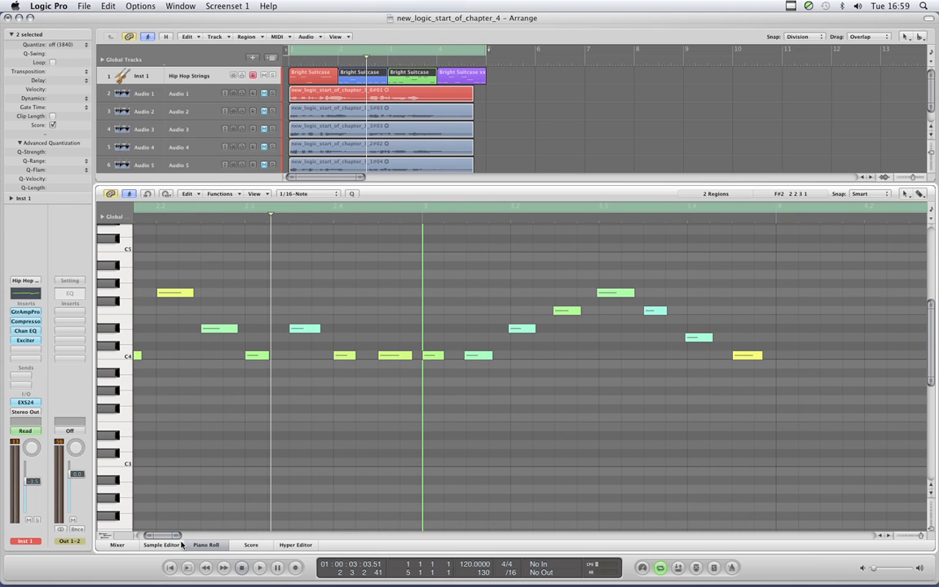
- Examine the second and third MIDI regions' notes together in the Piano Roll and compare their positions with the Arrange area
left_click_drag(165, 538, 155, 537)
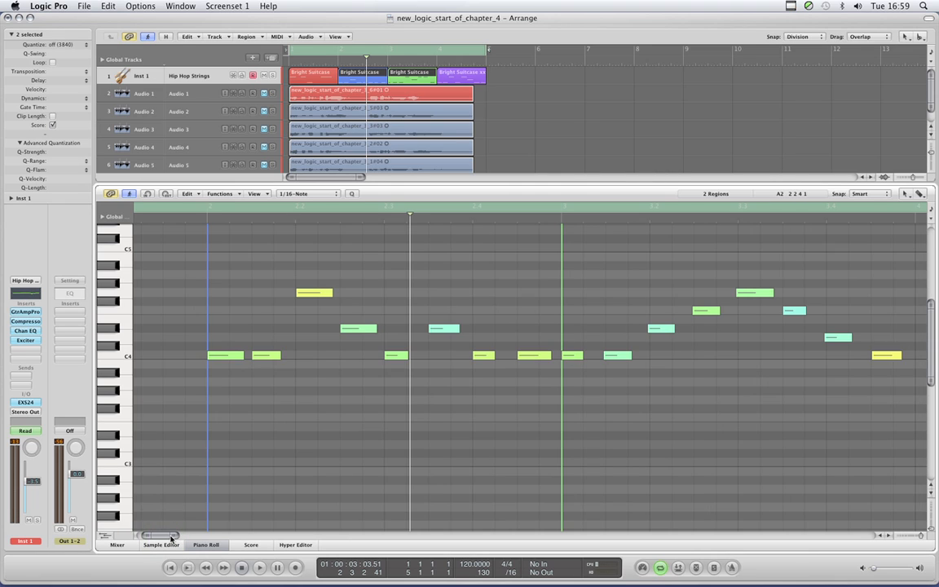
left_click_drag(171, 538, 172, 537)
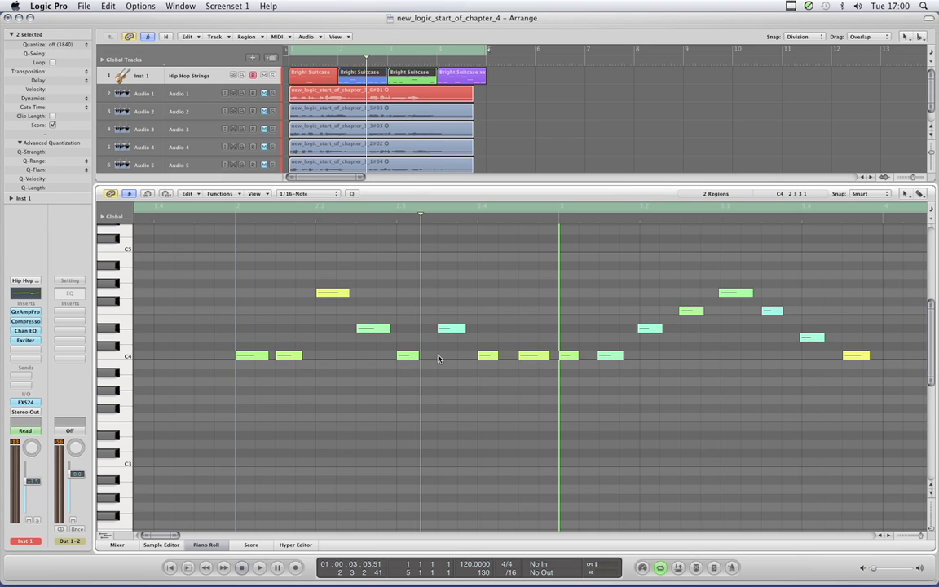
left_click_drag(177, 538, 183, 538)
left_click(155, 537)
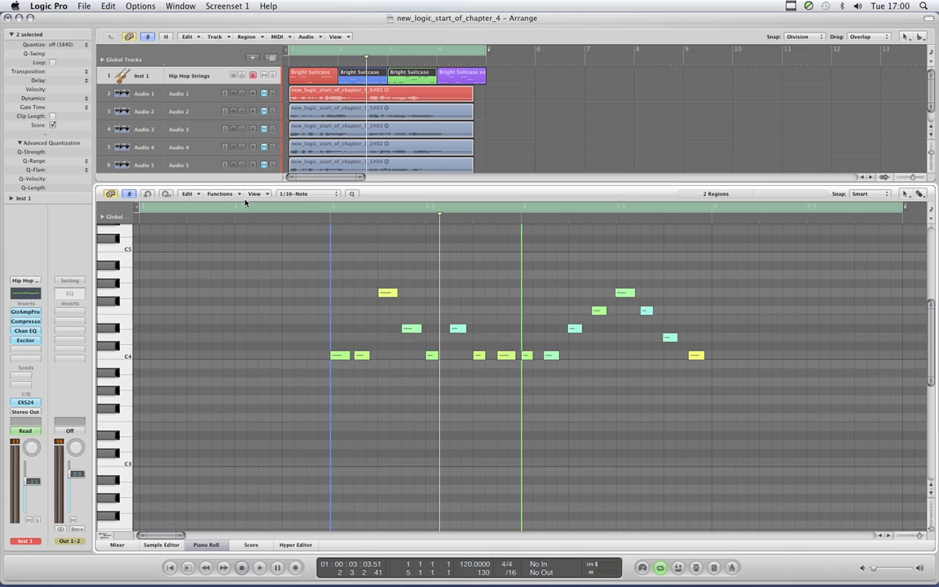
left_click(322, 72)
left_click(361, 72)
left_click(400, 73)
left_click(361, 72, "shift")
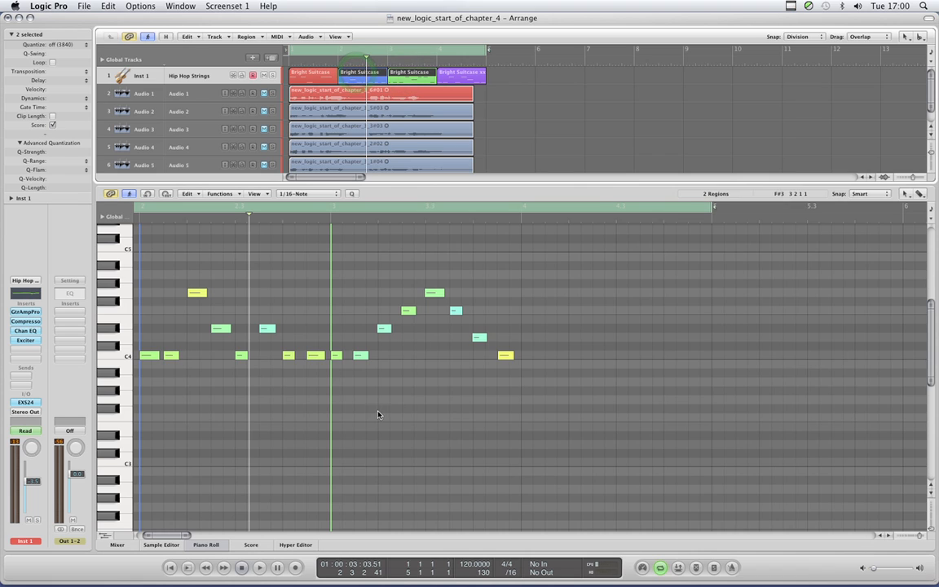
left_click_drag(167, 537, 162, 537)
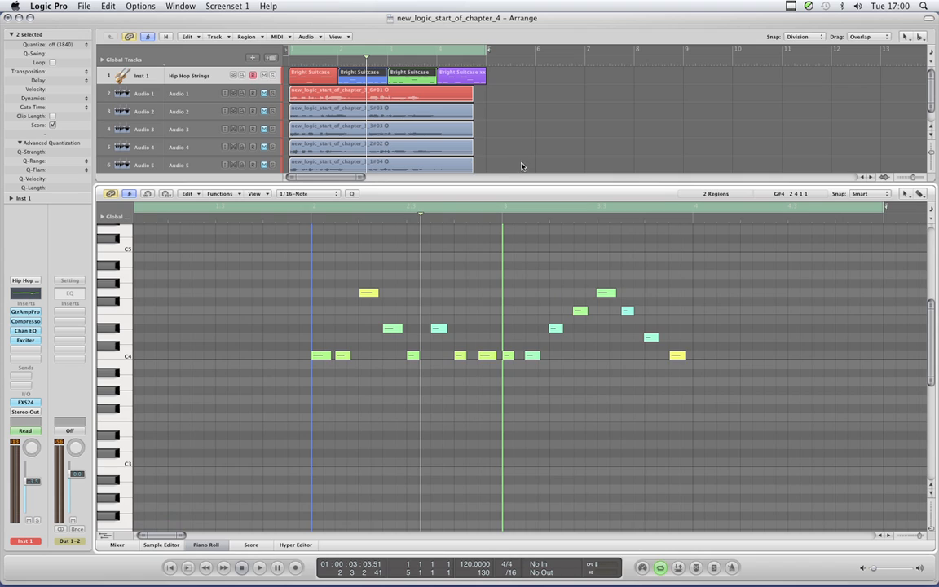
- Deselect all regions and bring up the Catch settings of the General preferences, with the preferences window moved down over the Piano Roll
left_click(506, 88)
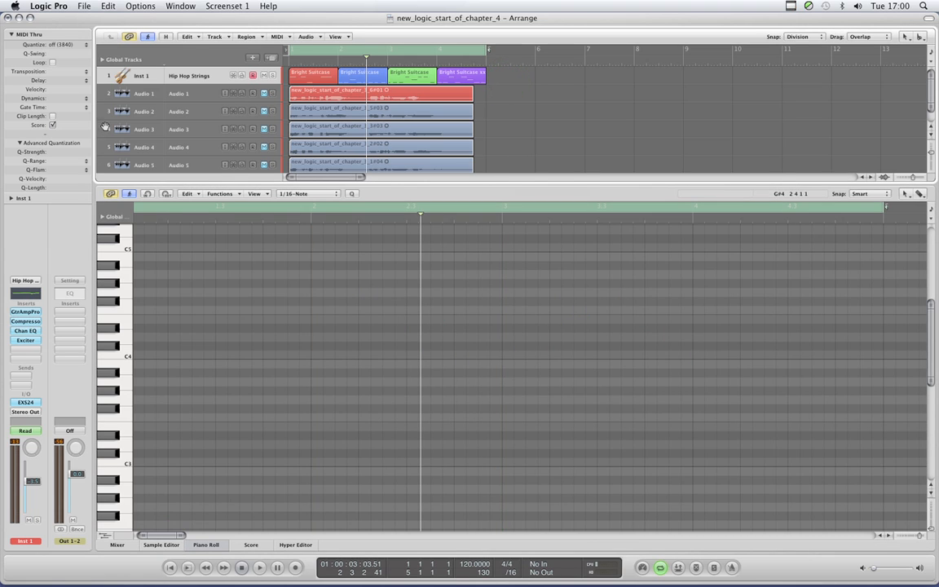
left_click(55, 10)
mouse_move(70, 41)
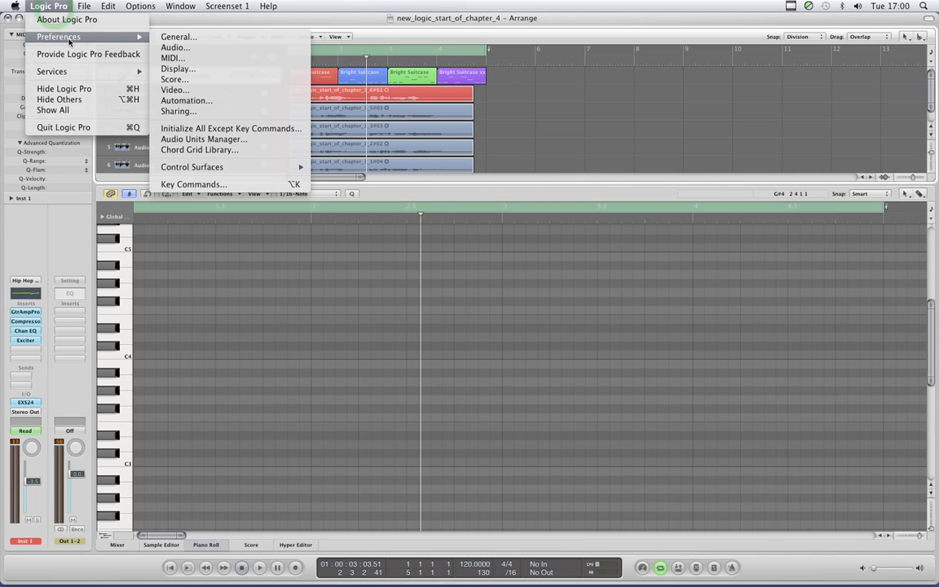
left_click(176, 37)
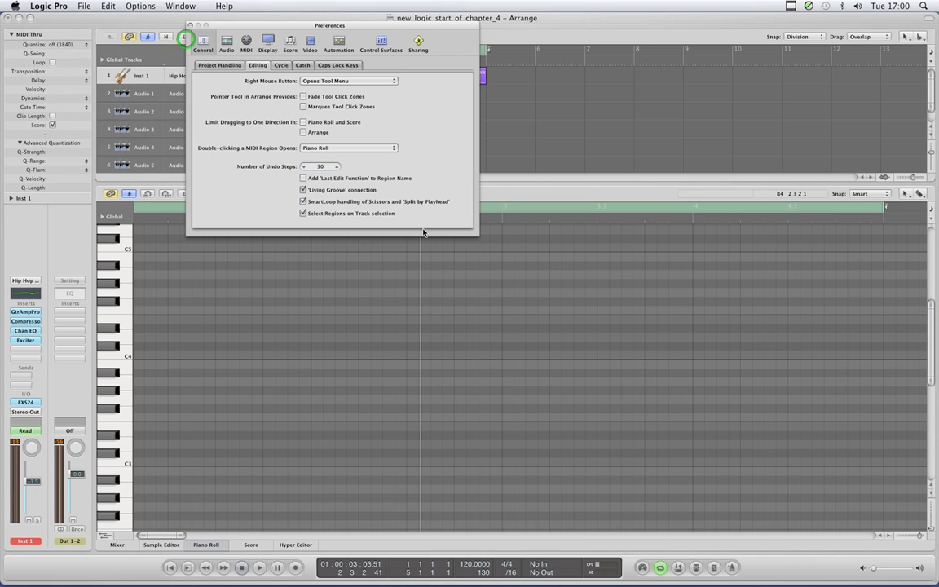
left_click_drag(381, 27, 428, 234)
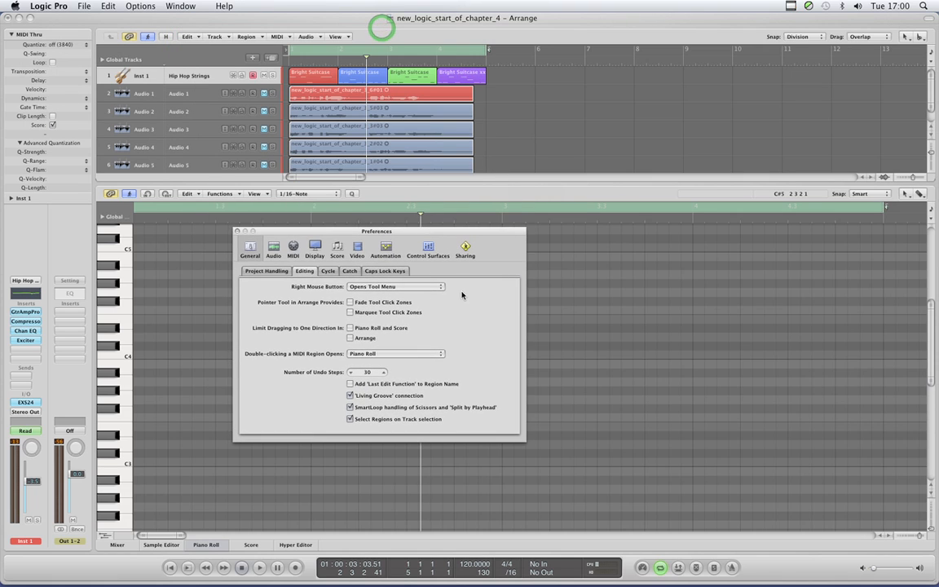
left_click(350, 272)
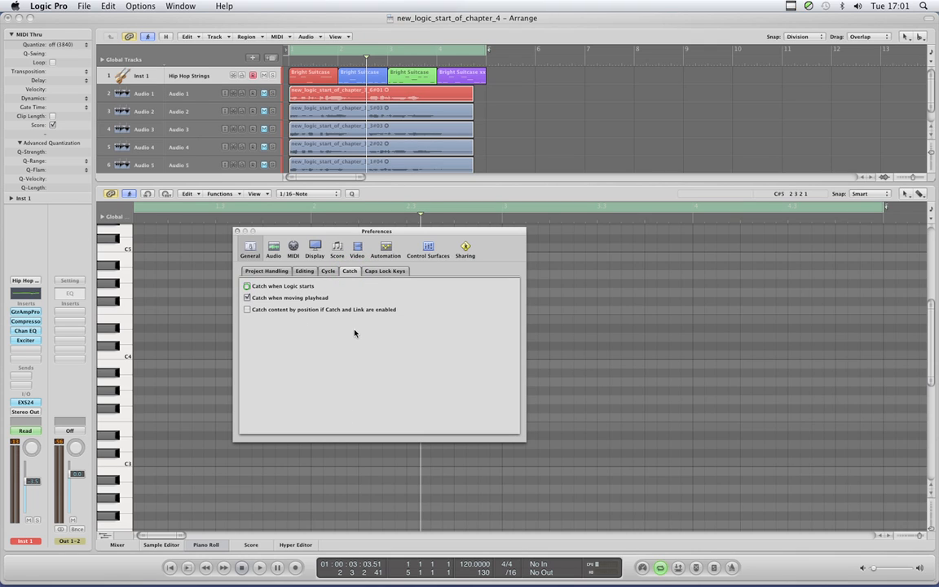
- Switch the Piano Roll's Catch Playhead off and on around a short playback, leaving it off
left_click(131, 197)
left_click(130, 197)
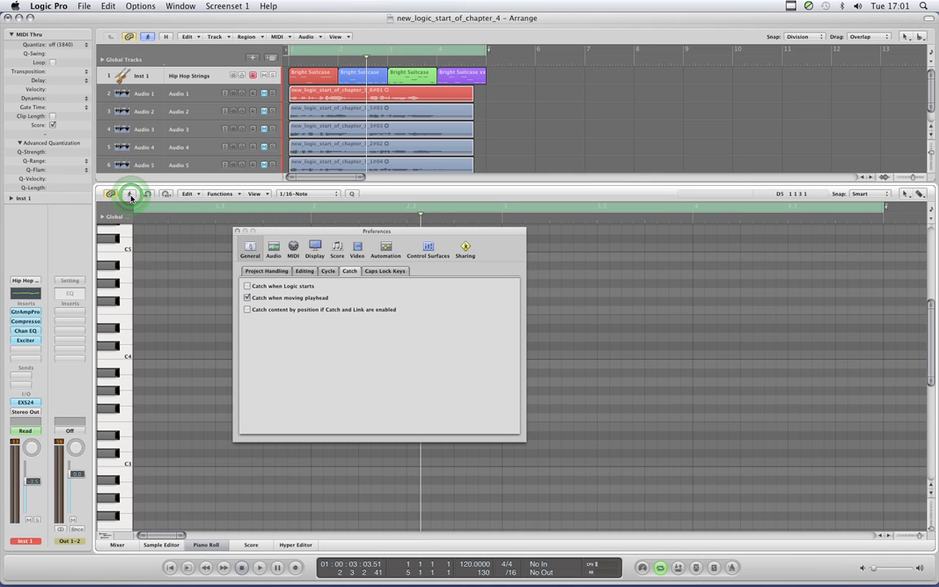
key("space")
key("space")
left_click(131, 197)
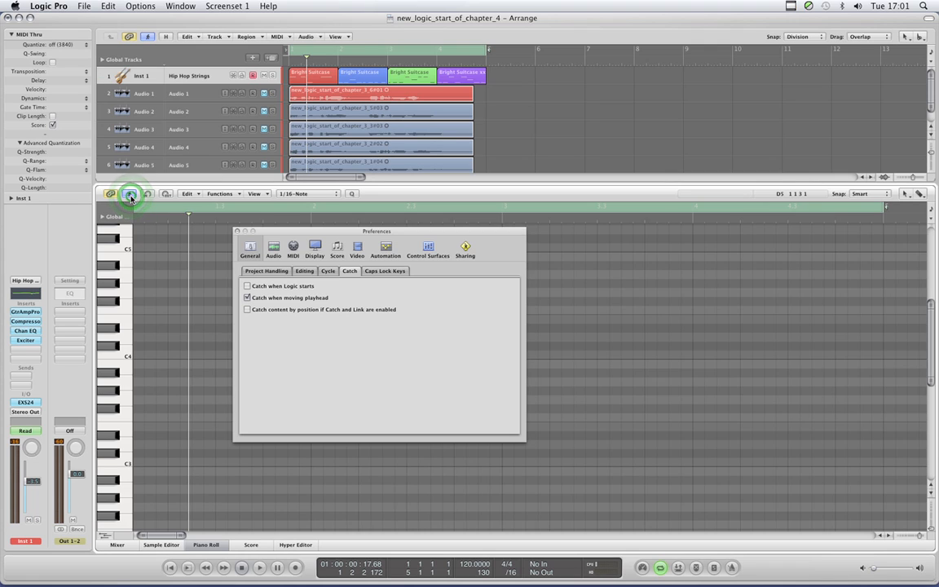
left_click(130, 198)
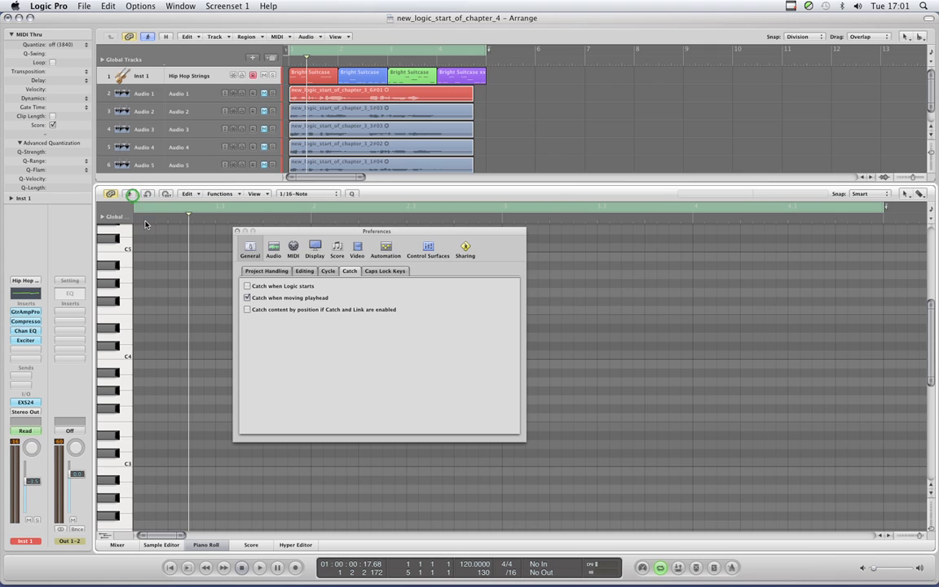
- Enable "Catch content by position if Catch and Link are enabled" and close the preferences, leaving the Piano Roll's Catch Playhead off
left_click(246, 310)
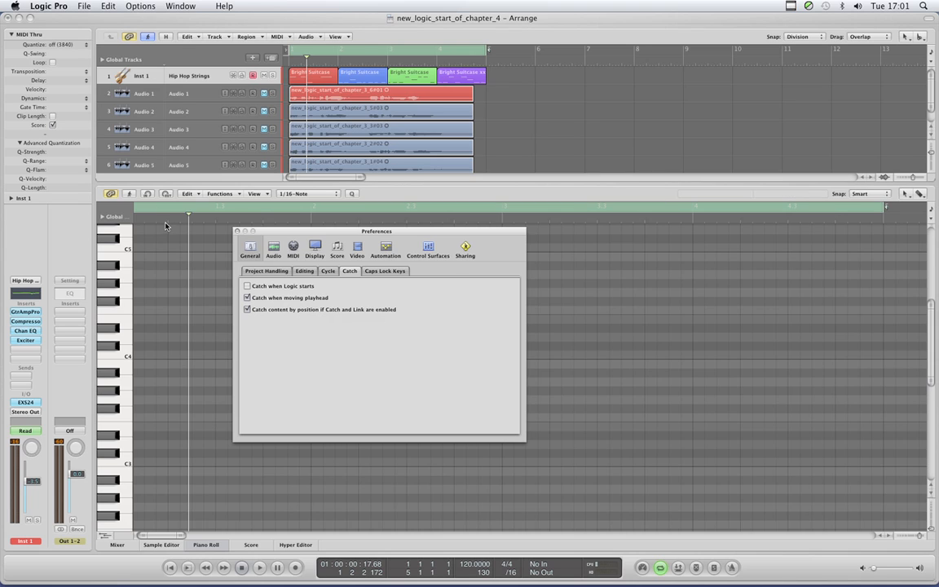
left_click(129, 194)
left_click(130, 197)
left_click(131, 198)
left_click(130, 197)
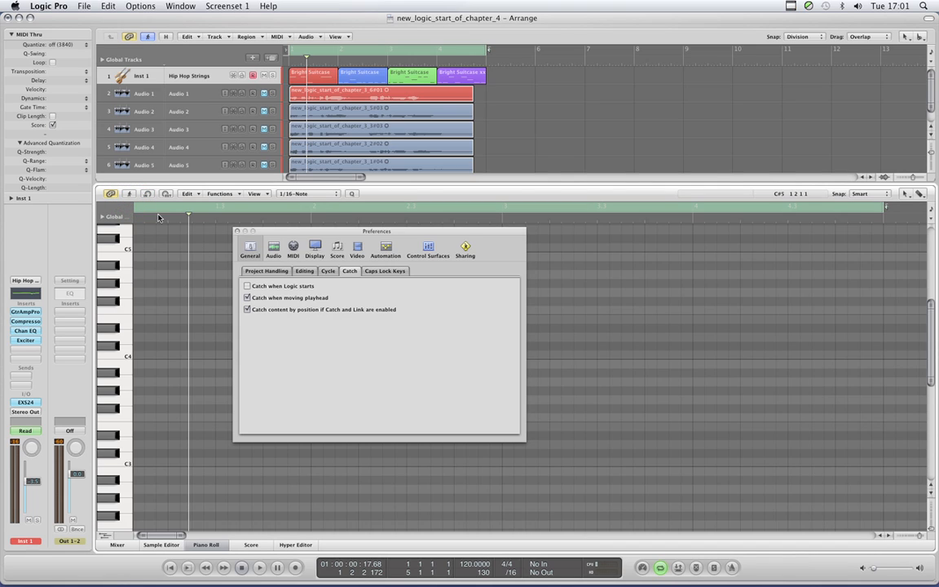
left_click(129, 194)
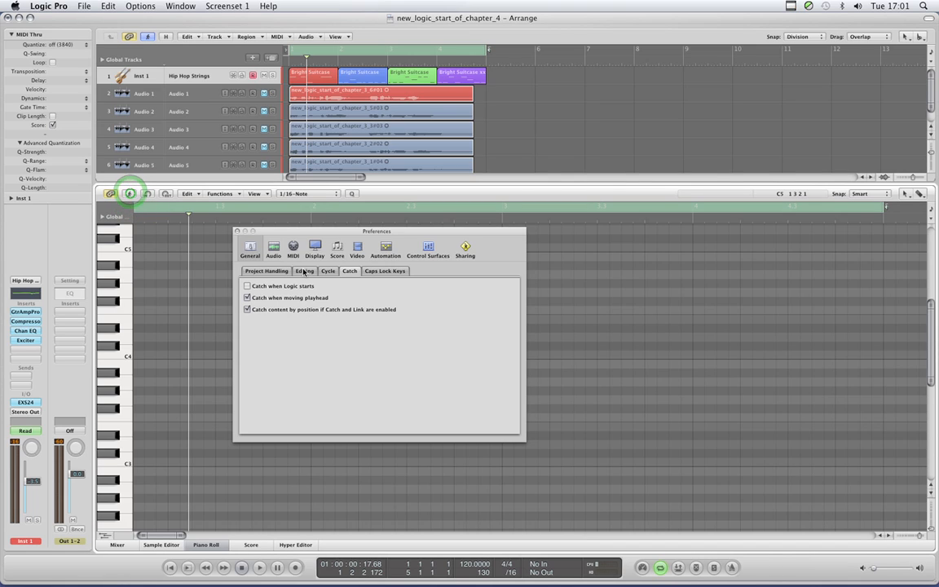
left_click(236, 231)
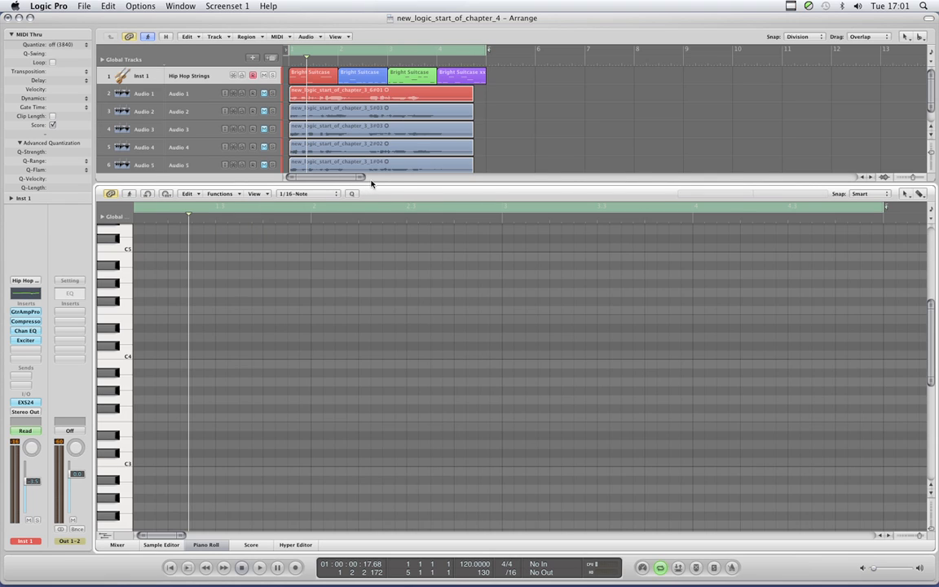
- Show the first MIDI region's notes enlarged in the Piano Roll with Catch Playhead off, and start playback
left_click(128, 196)
left_click(316, 76)
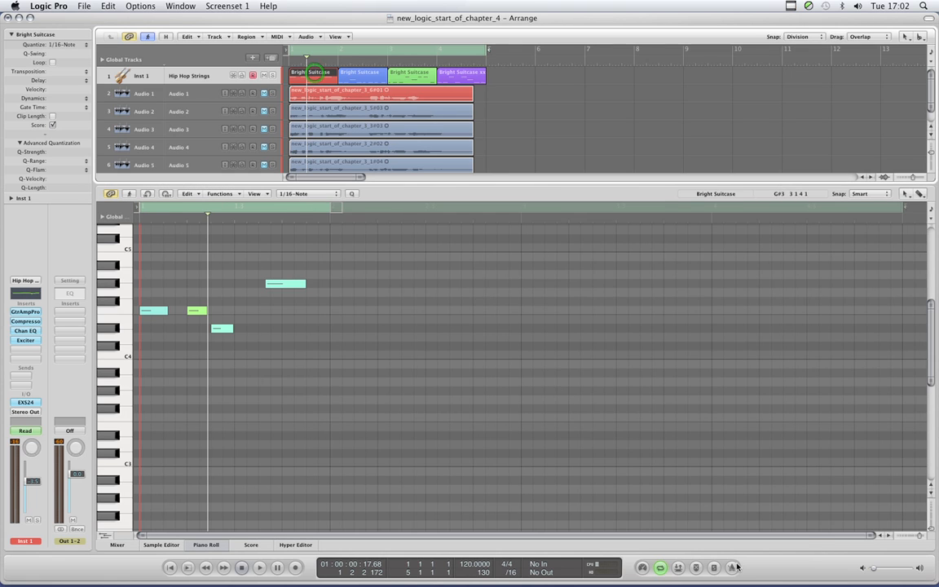
left_click(920, 540)
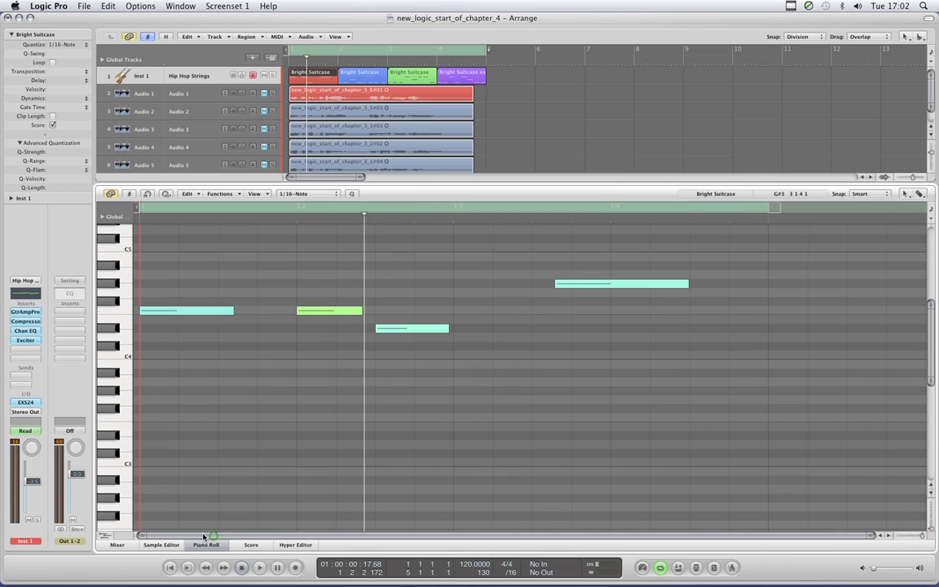
key("space")
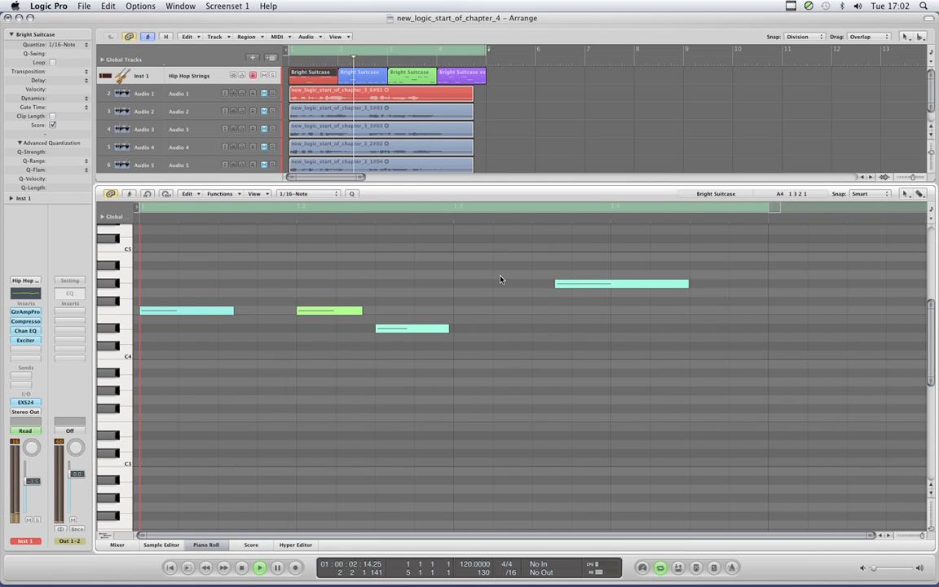
scroll(500, 280, "up", 3)
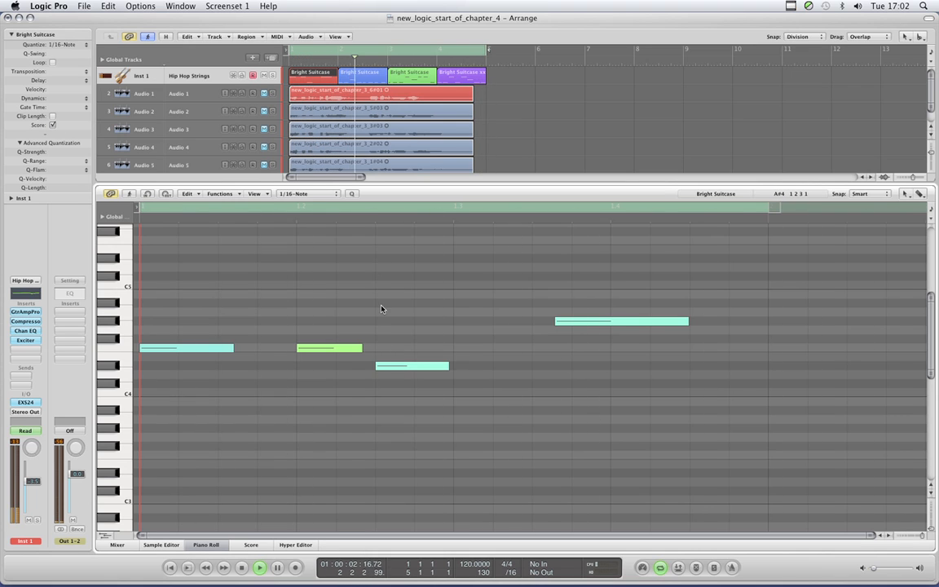
- Review the second, third and fourth MIDI regions' notes in turn in the Piano Roll during playback, and stop playback
left_click(354, 74)
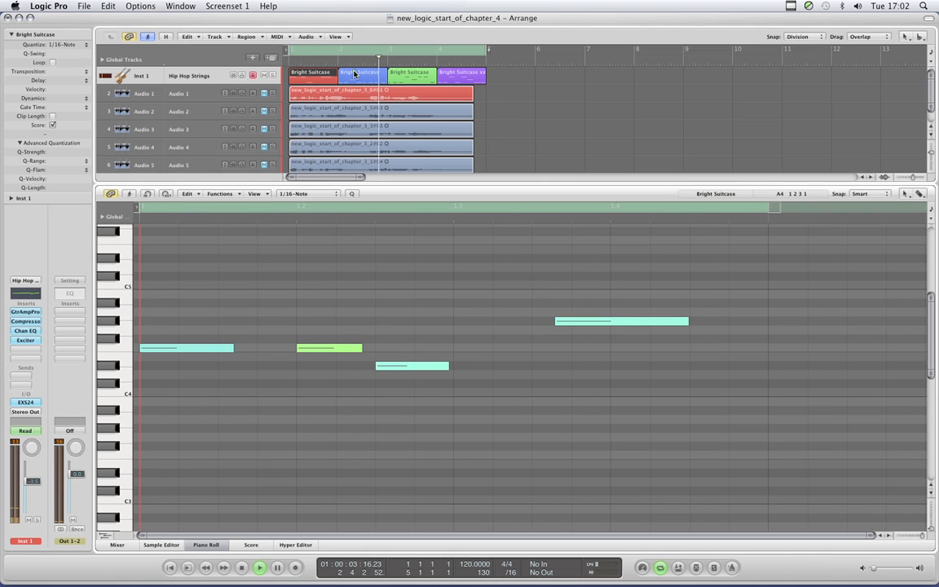
left_click(411, 74)
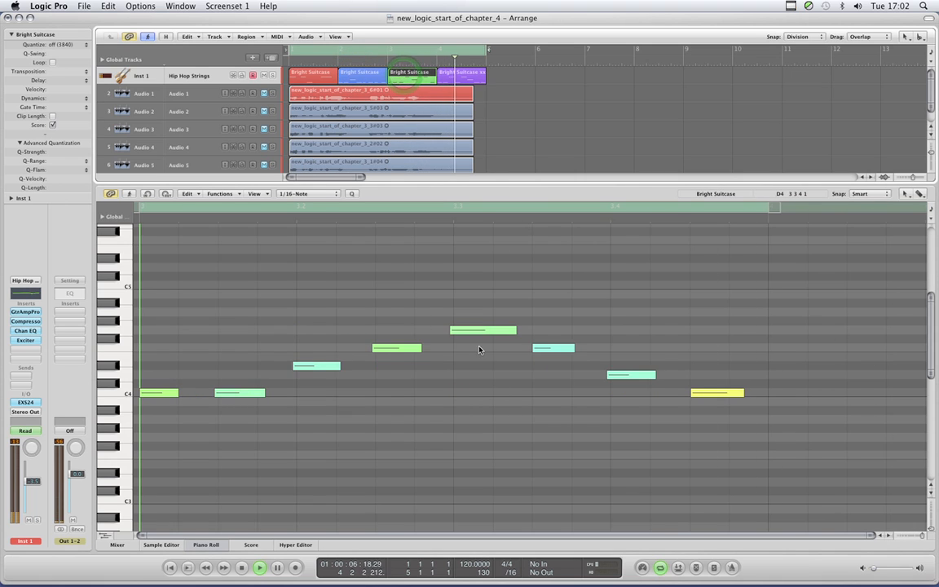
left_click(452, 72)
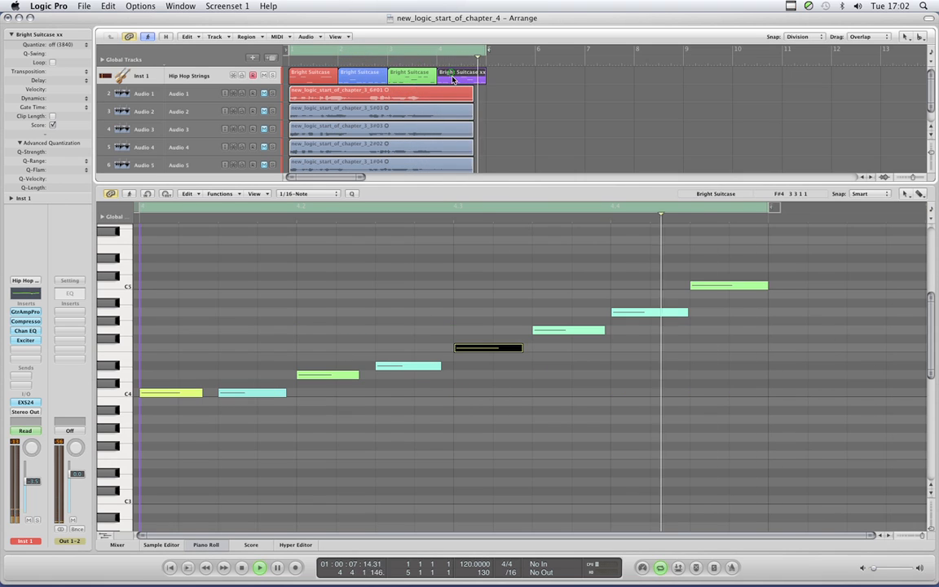
left_click(502, 328)
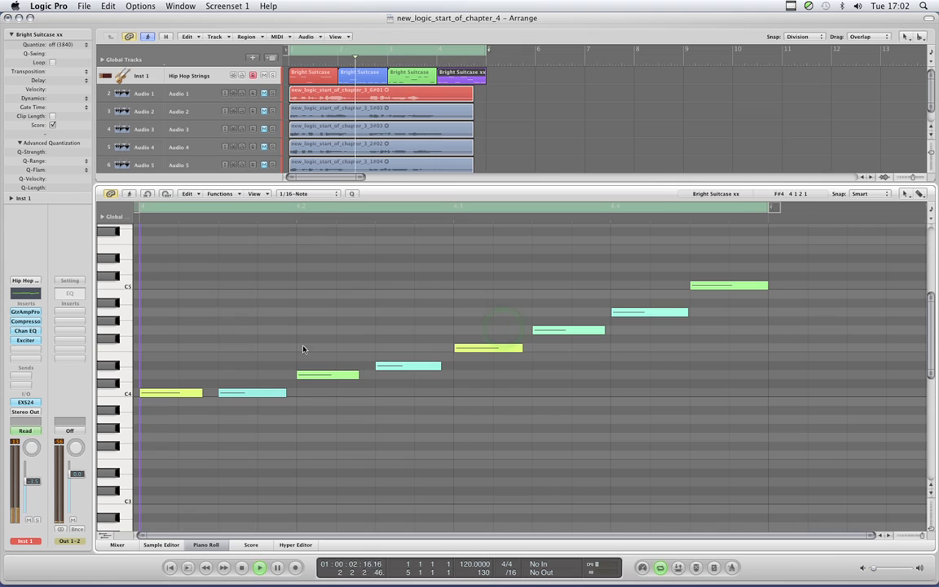
left_click_drag(438, 366, 439, 369)
left_click(379, 317)
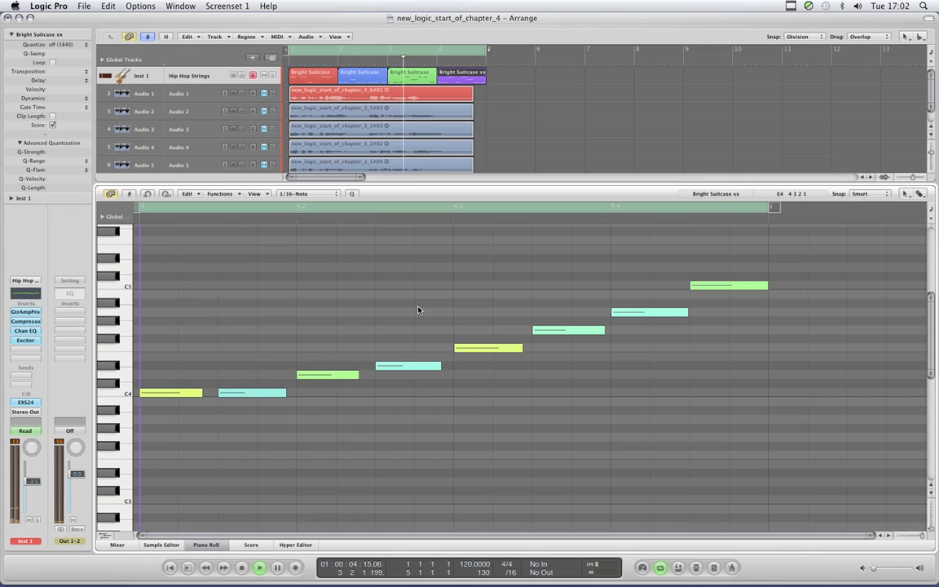
key("space")
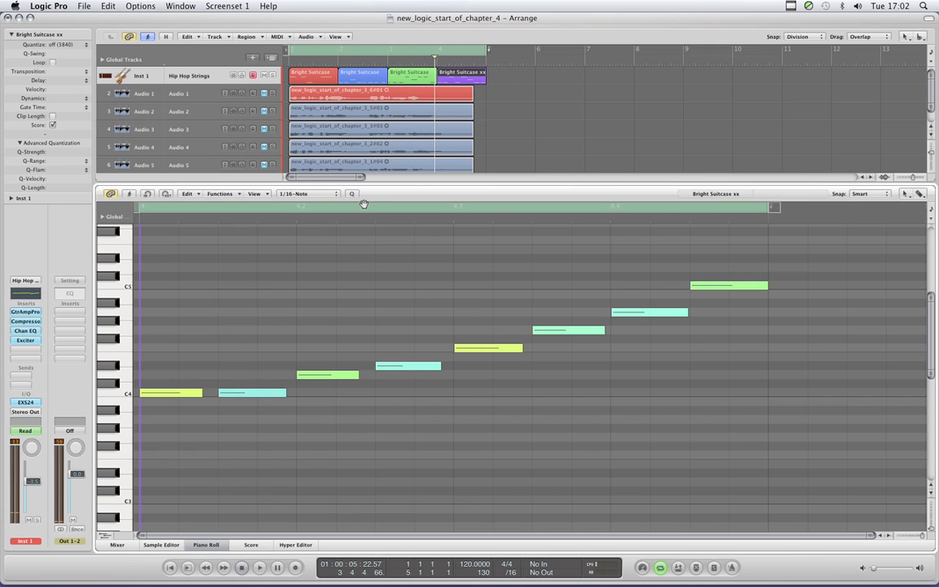
- Select the second and third MIDI regions together, frame their notes in the Piano Roll and play the song briefly with Catch Playhead off
left_click(394, 77)
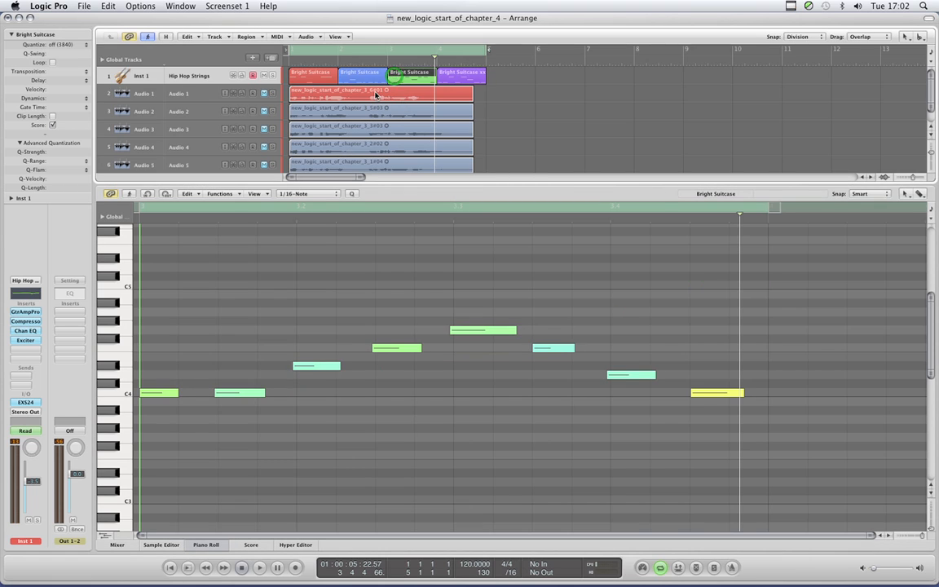
left_click(371, 79, "shift")
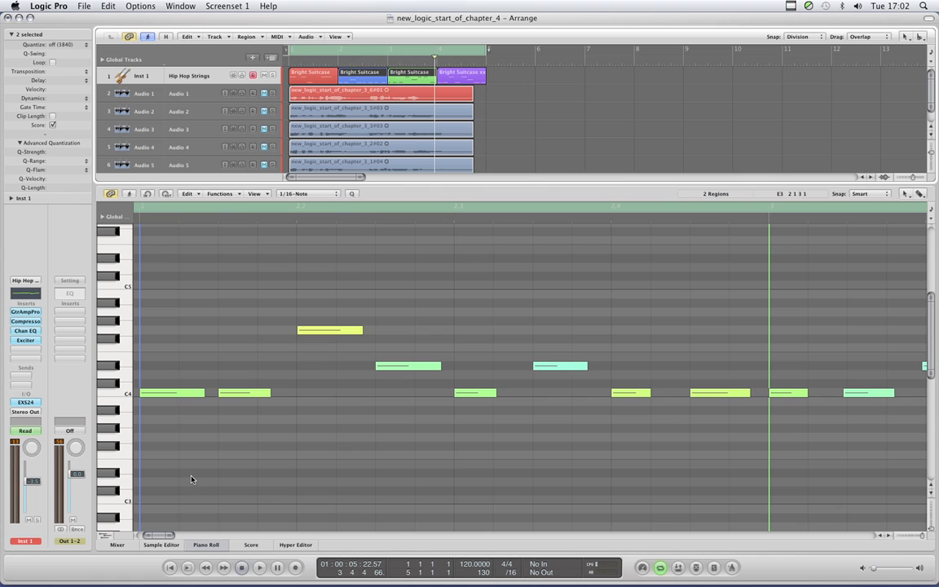
left_click_drag(172, 535, 167, 536)
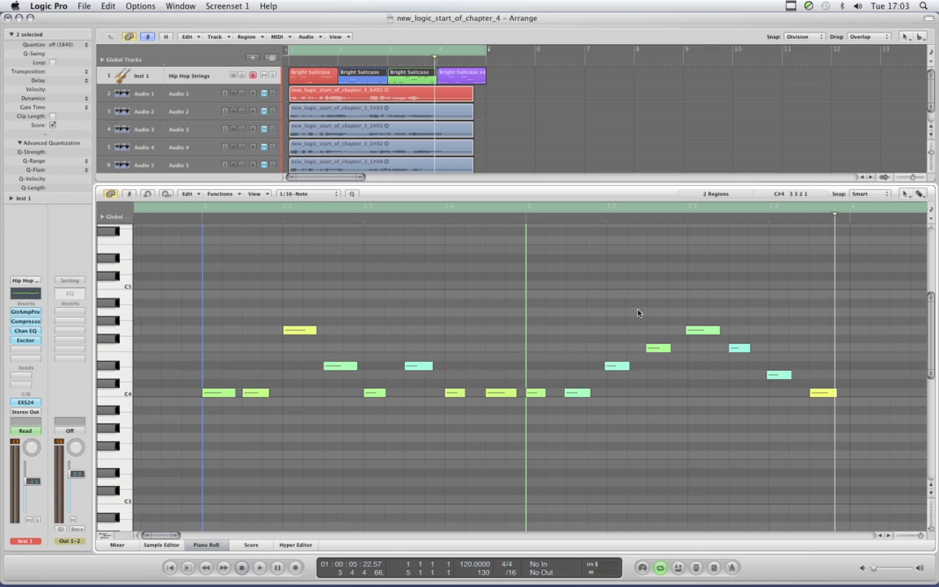
key("space")
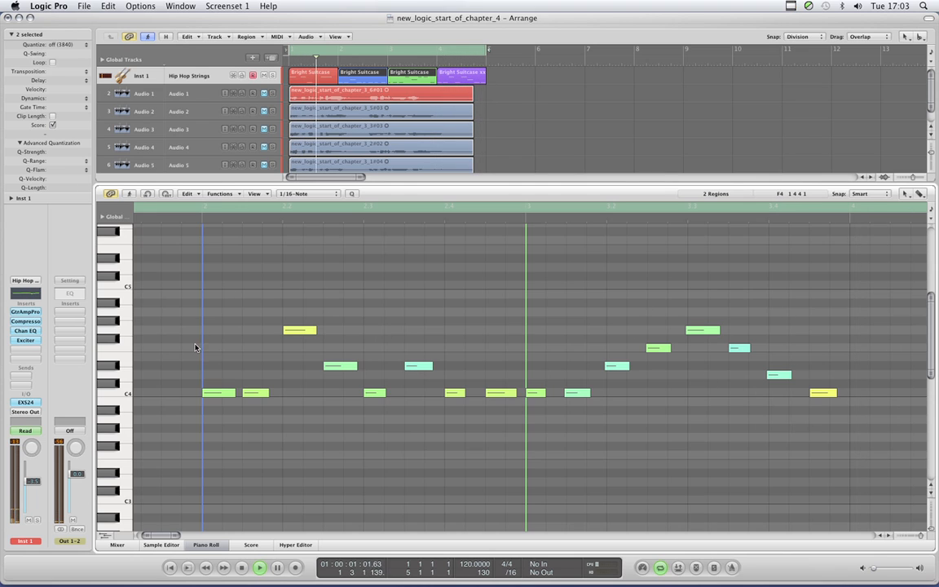
key("space")
- Select only the first MIDI region and turn on the Piano Roll's Catch Playhead, enlarging the notes it displays
left_click(505, 74)
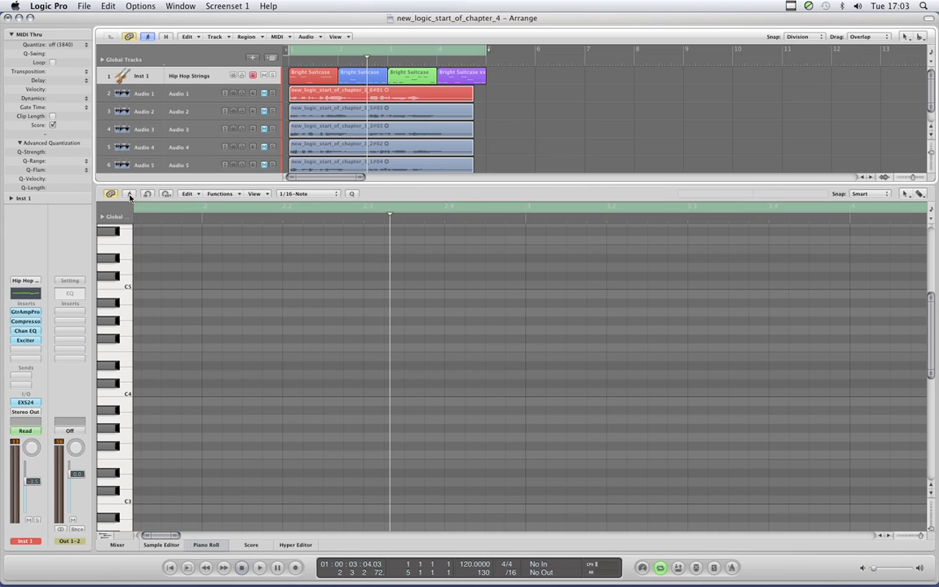
left_click(310, 73)
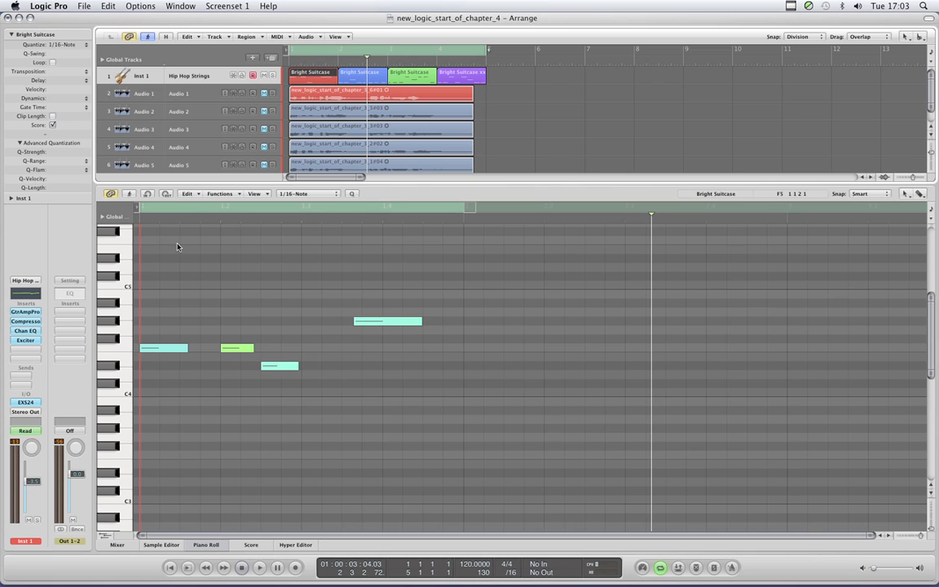
left_click(129, 196)
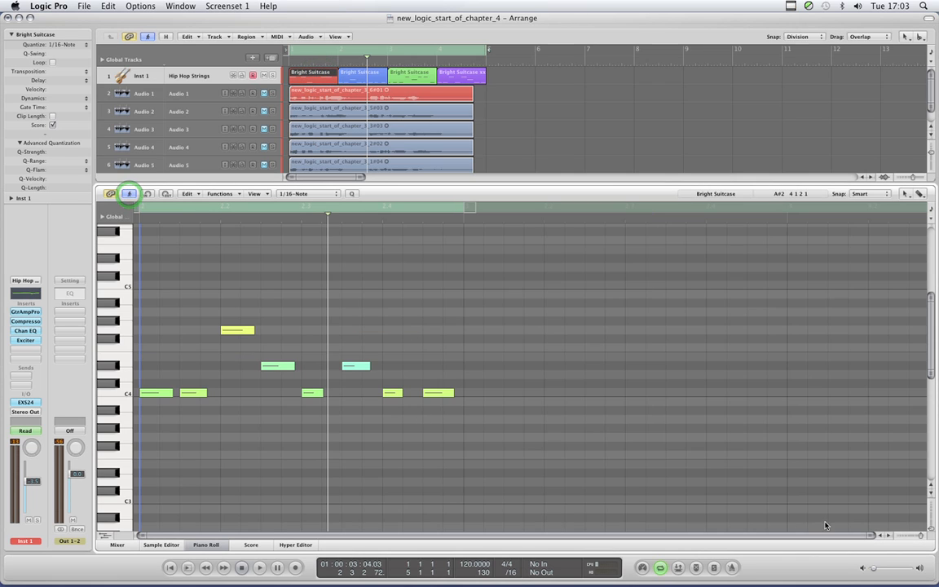
left_click_drag(921, 537, 923, 537)
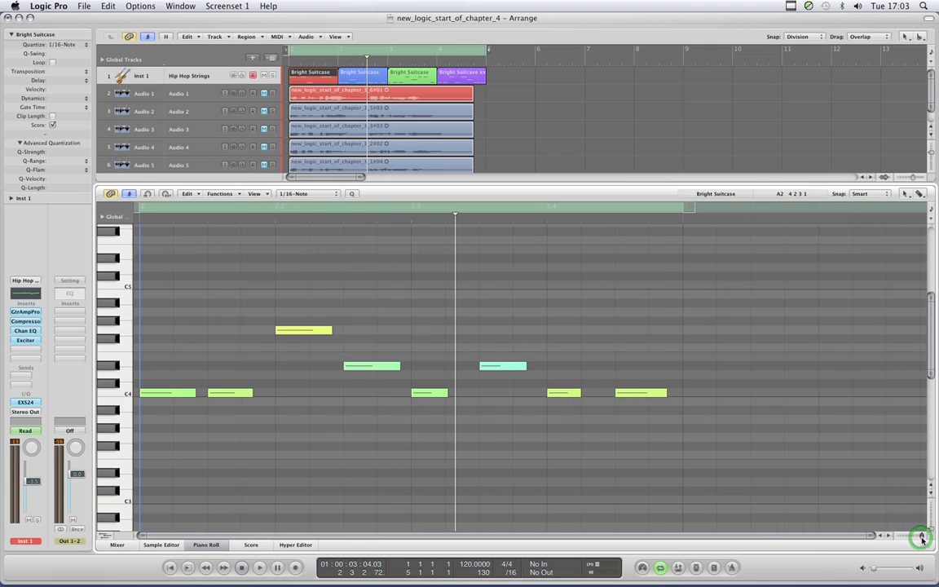
left_click(190, 538)
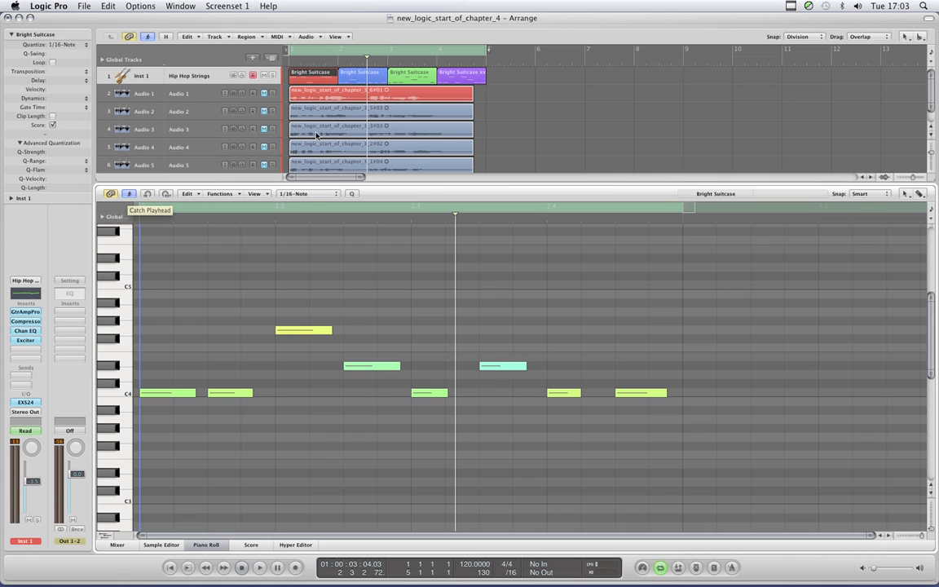
- Move the playhead back slightly within bar 2 and play the song briefly to watch the Piano Roll follow it
left_click_drag(367, 63, 359, 63)
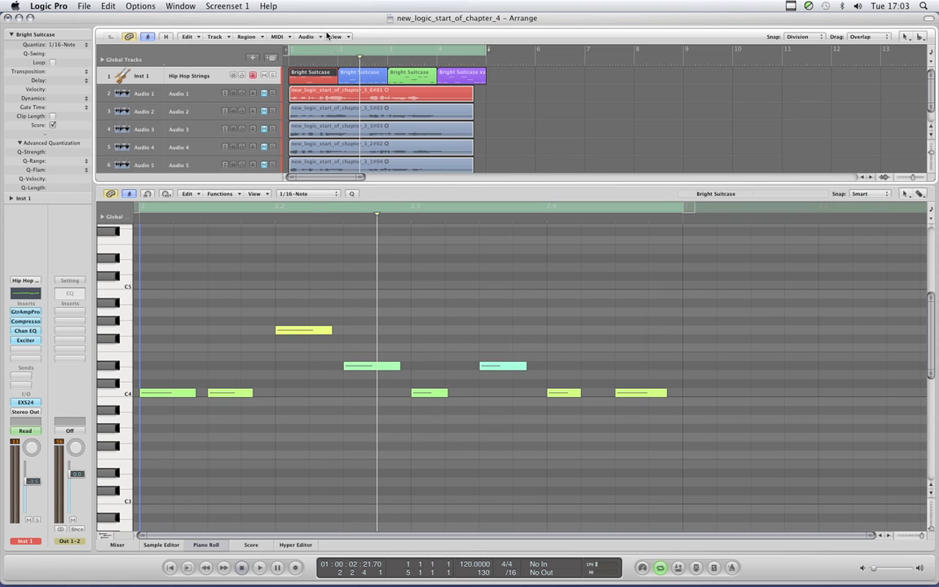
key("space")
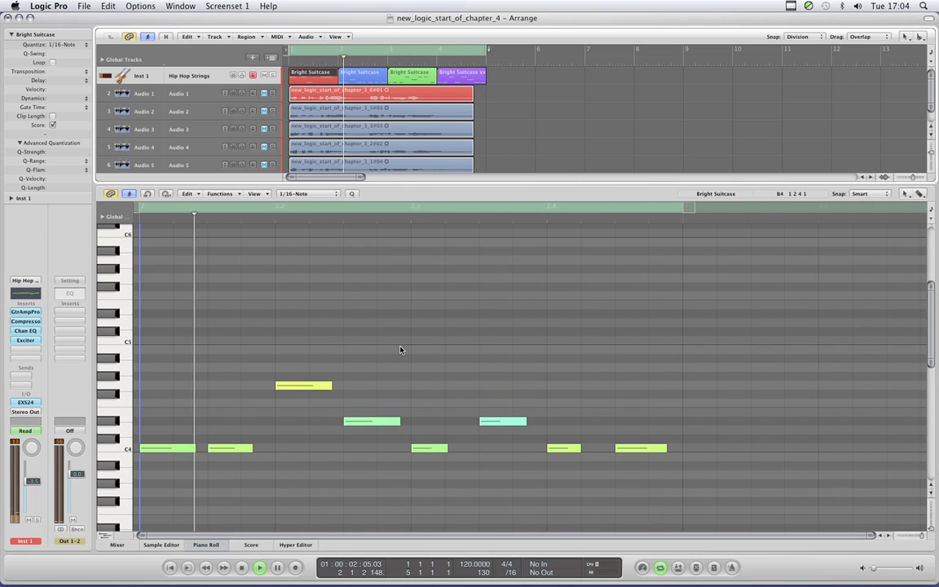
key("space")
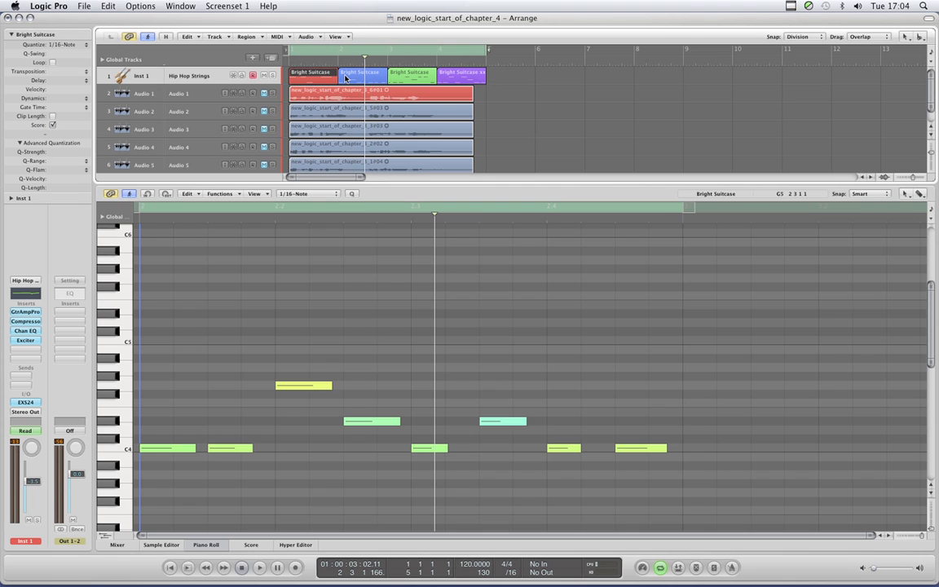
- Display the fourth, third, second and first MIDI regions' notes in turn in the Piano Roll
left_click(461, 76)
left_click(421, 76)
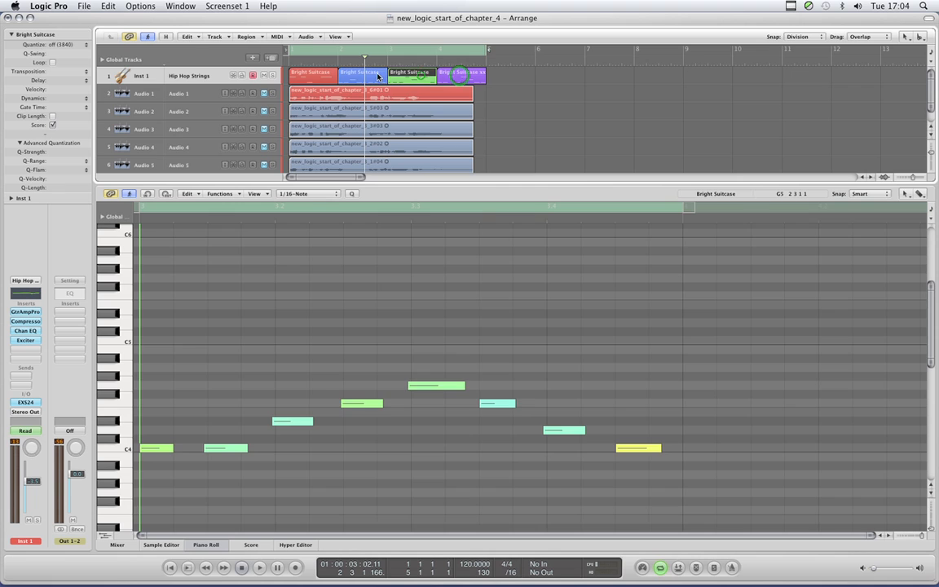
left_click(377, 74)
left_click(327, 74)
- Select all four MIDI regions together to view their notes in the Piano Roll, and clear the selection
left_click_drag(493, 74, 324, 75)
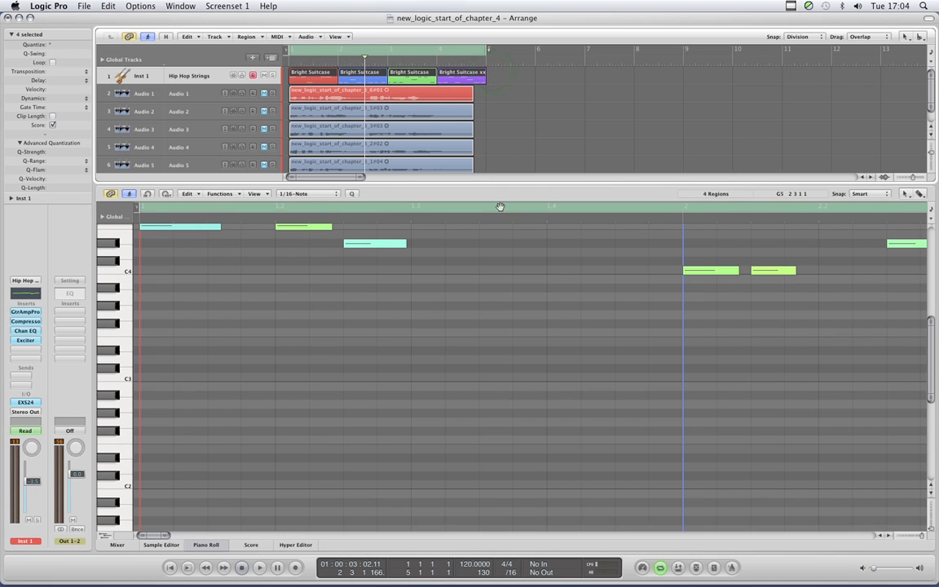
scroll(512, 220, "up", 5)
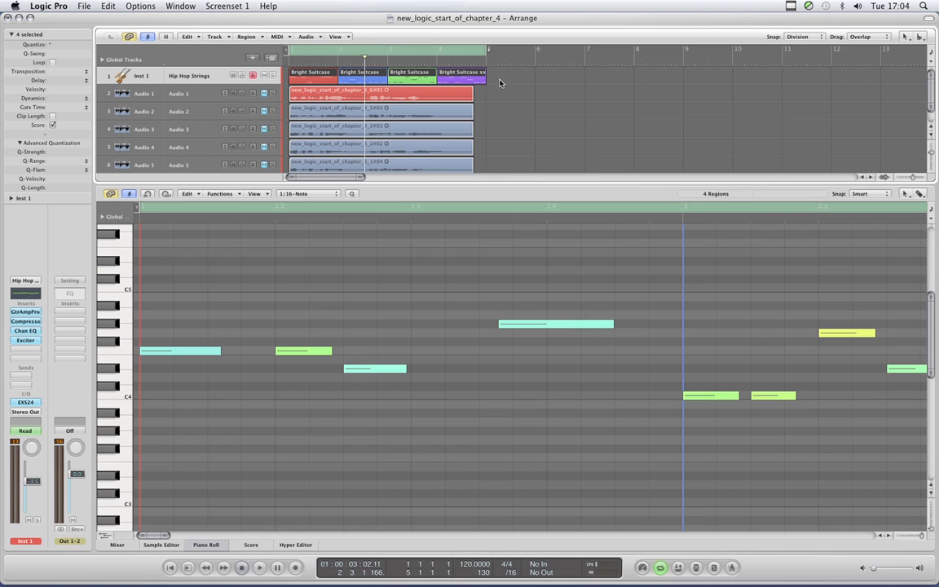
left_click(500, 84)
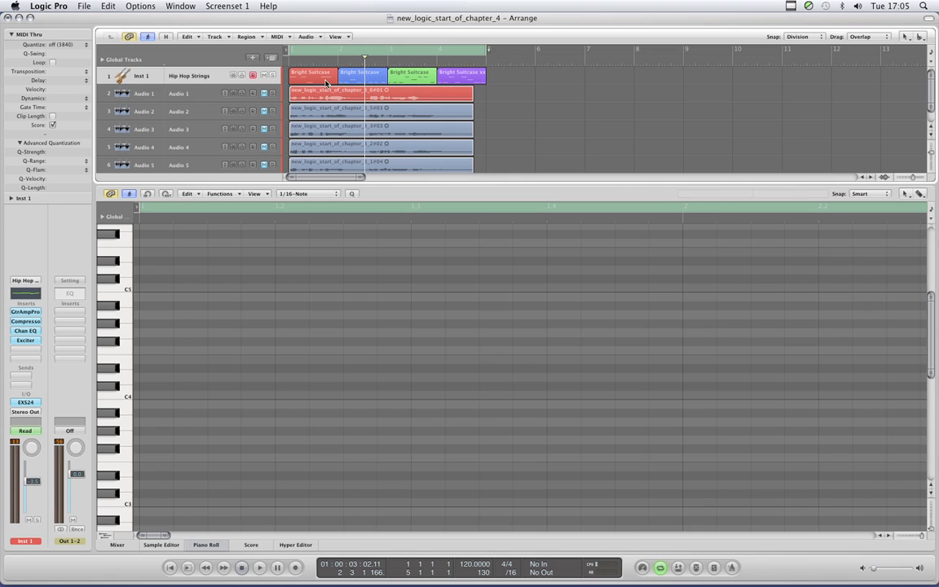
- Select only the first MIDI region, play the song with the Piano Roll's Catch Playhead on, and adjust the master volume
left_click(302, 79)
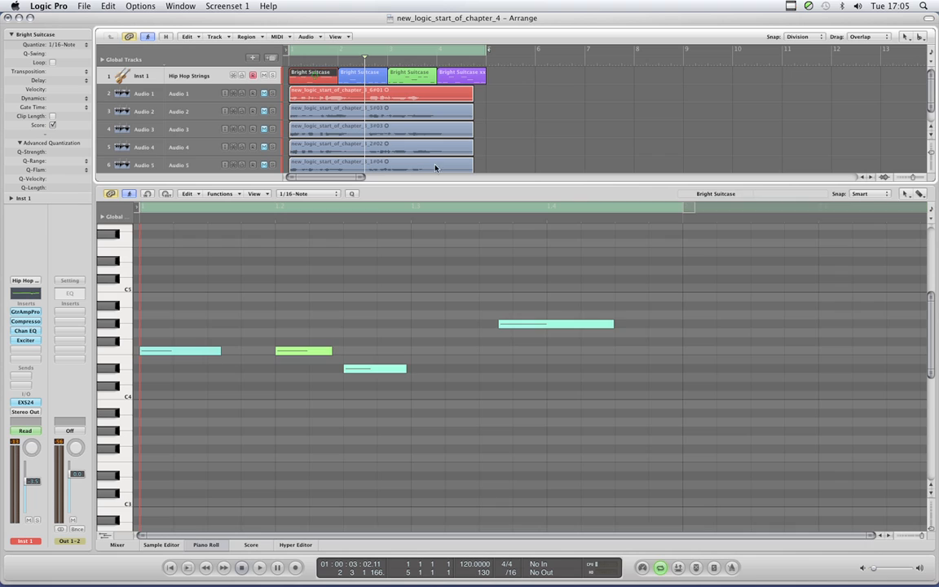
scroll(336, 302, "up", 3)
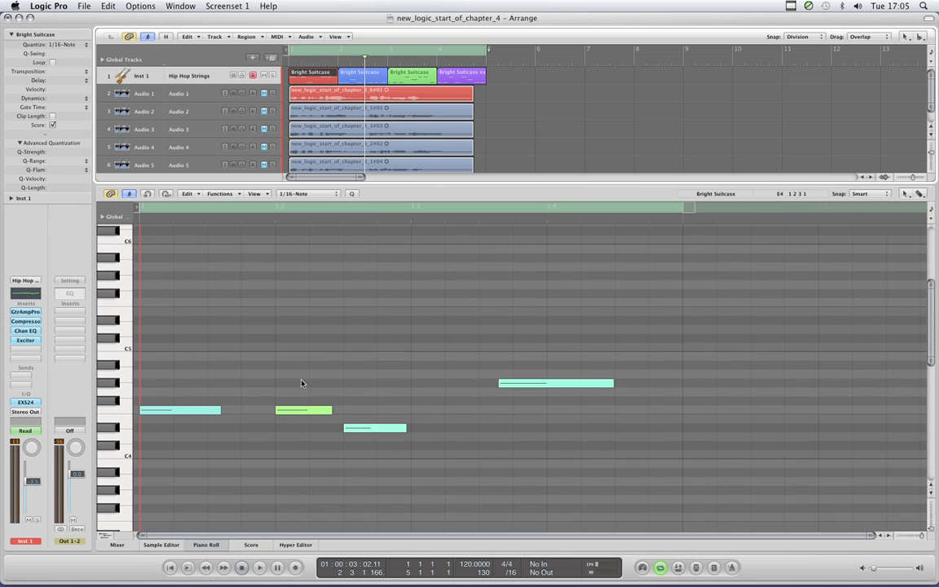
left_click(128, 194)
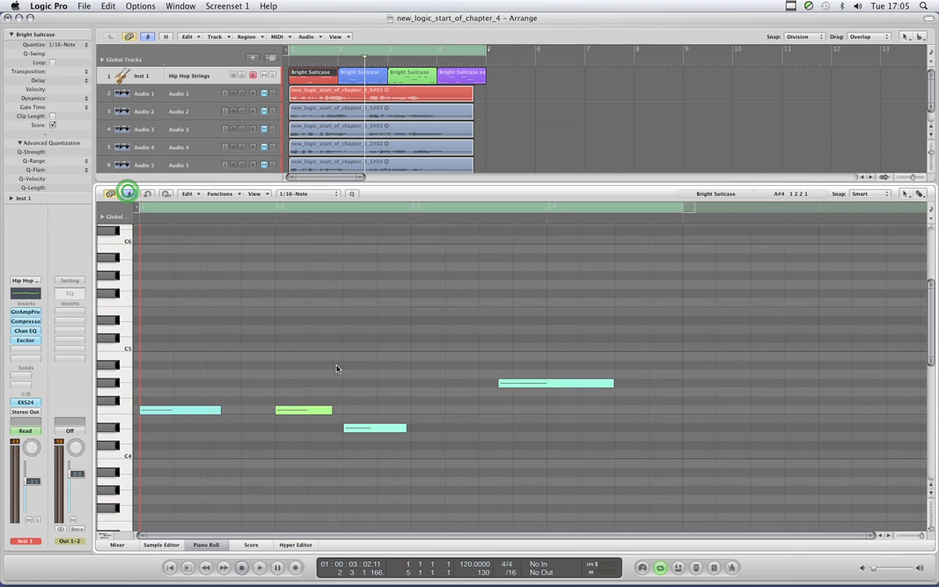
key("space")
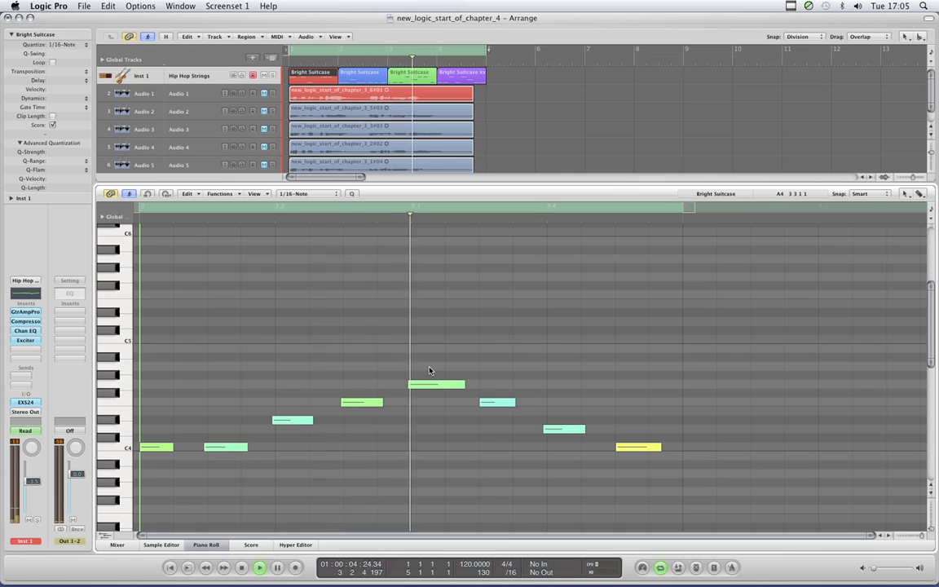
scroll(377, 320, "down", 2)
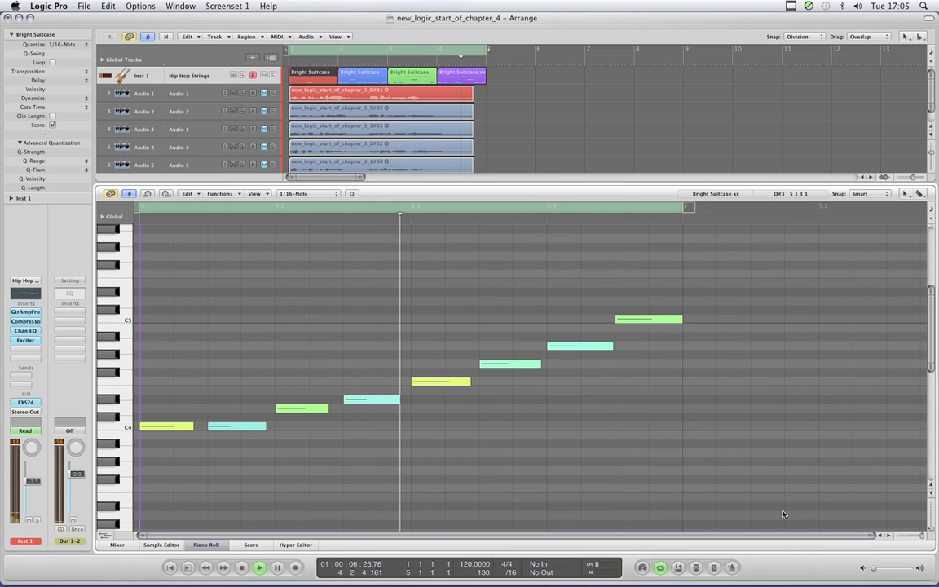
left_click(878, 569)
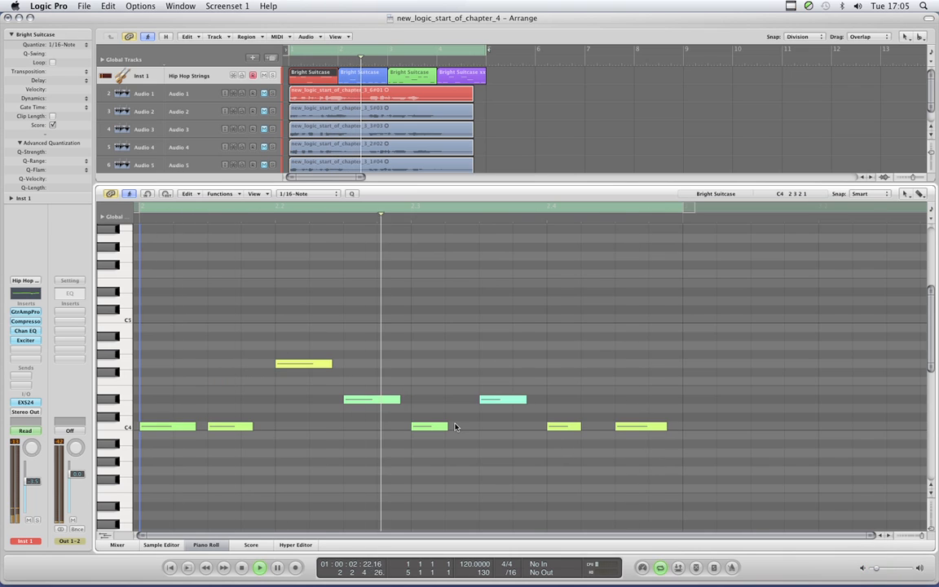
scroll(443, 405, "down", 1)
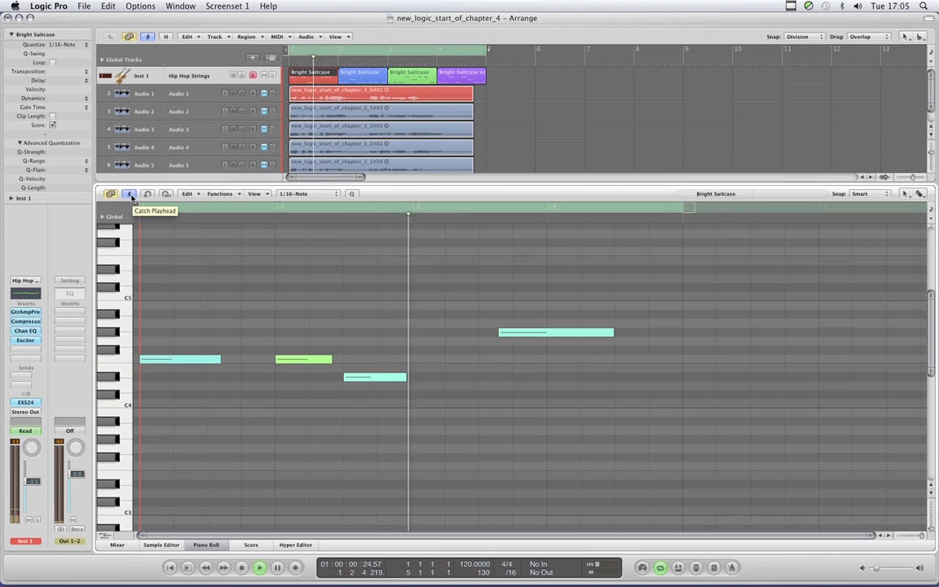
- With the Piano Roll's Catch Playhead off, select the second region's highest note and move the playhead to 2 2 1 1
left_click(130, 196)
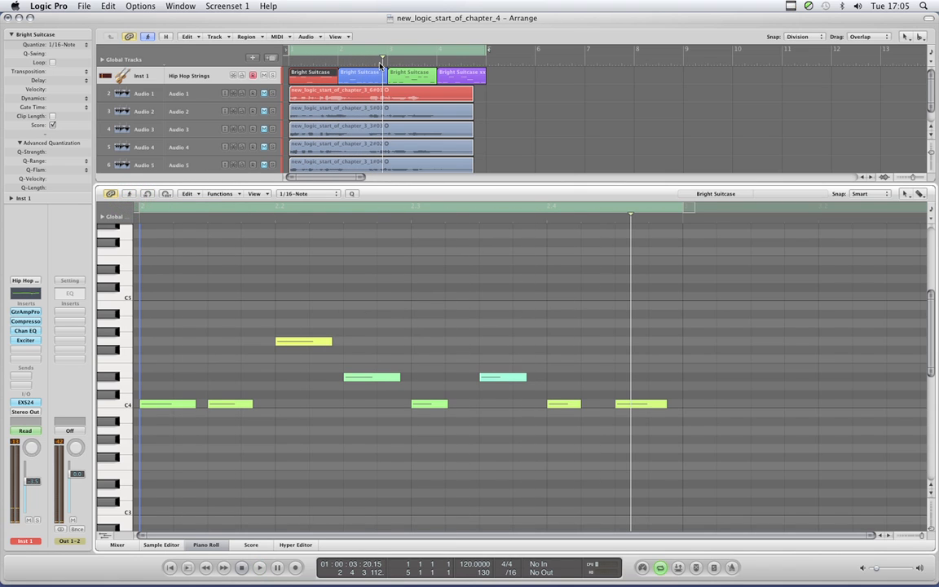
left_click_drag(382, 59, 353, 60)
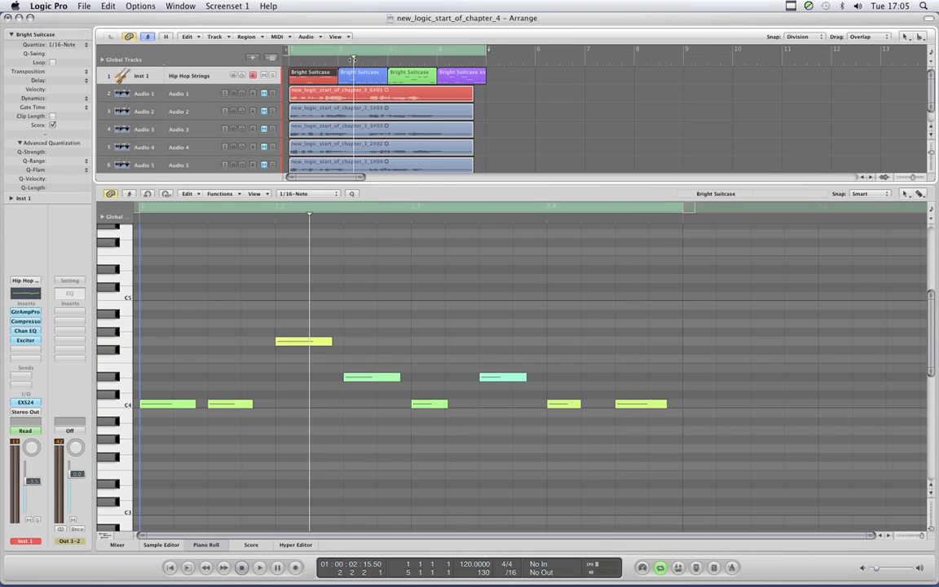
left_click(295, 345)
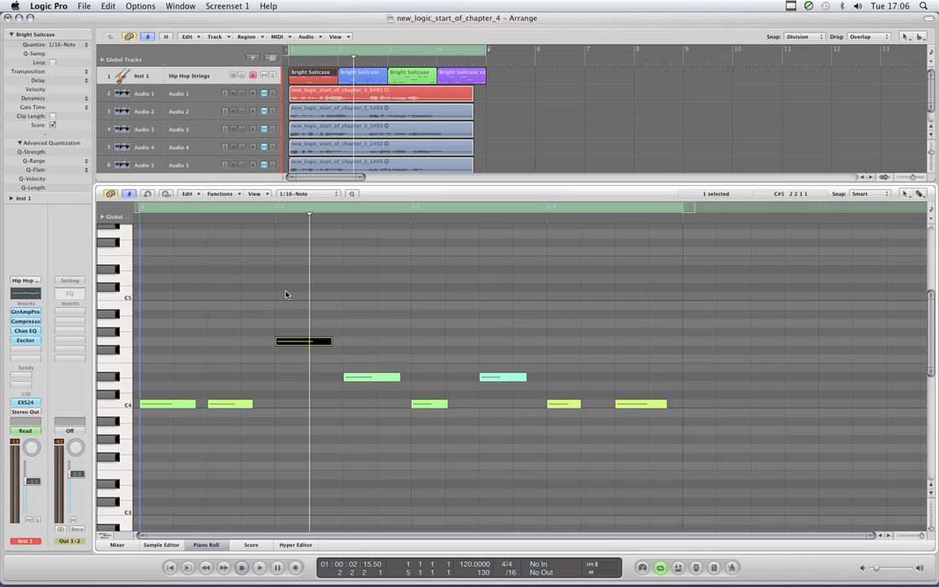
left_click(134, 195)
left_click_drag(354, 63, 350, 63)
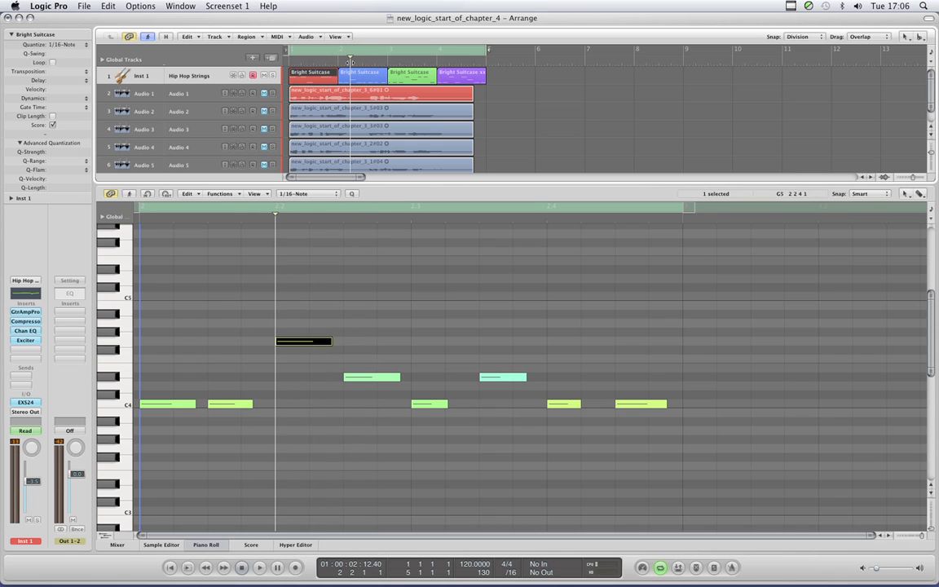
- Play the song with the Piano Roll held on the second region by keeping Catch Playhead off, and adjust the master volume
left_click(129, 194)
left_click(128, 196)
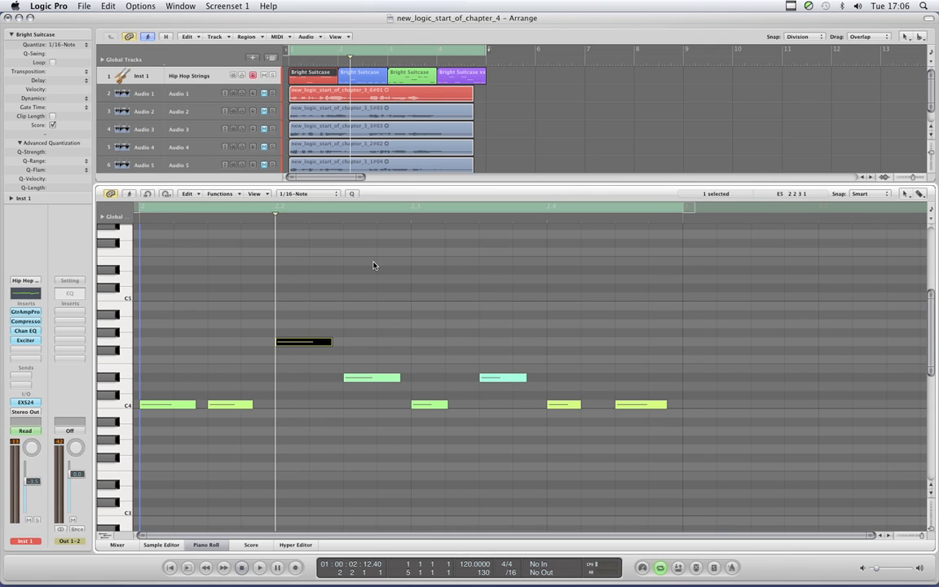
left_click(129, 194)
key("space")
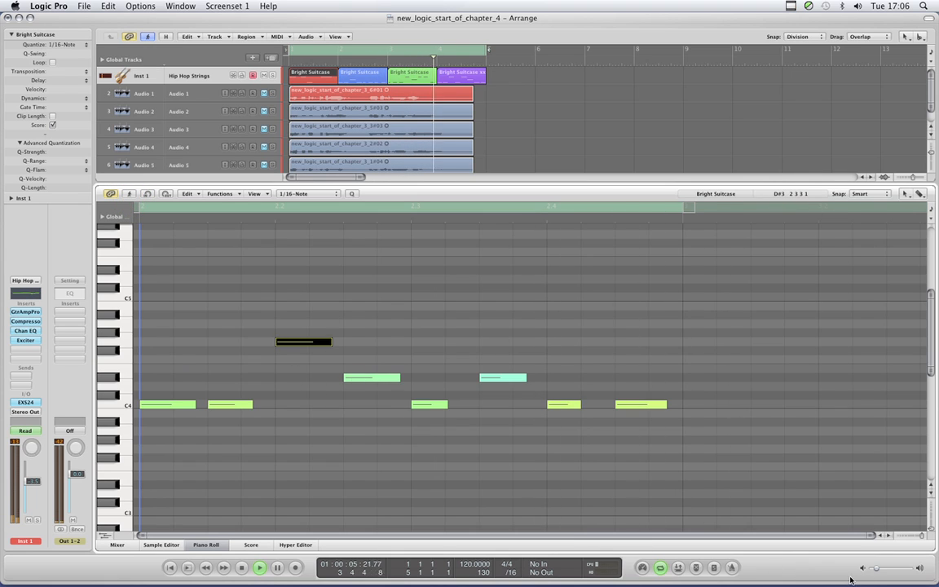
left_click(874, 571)
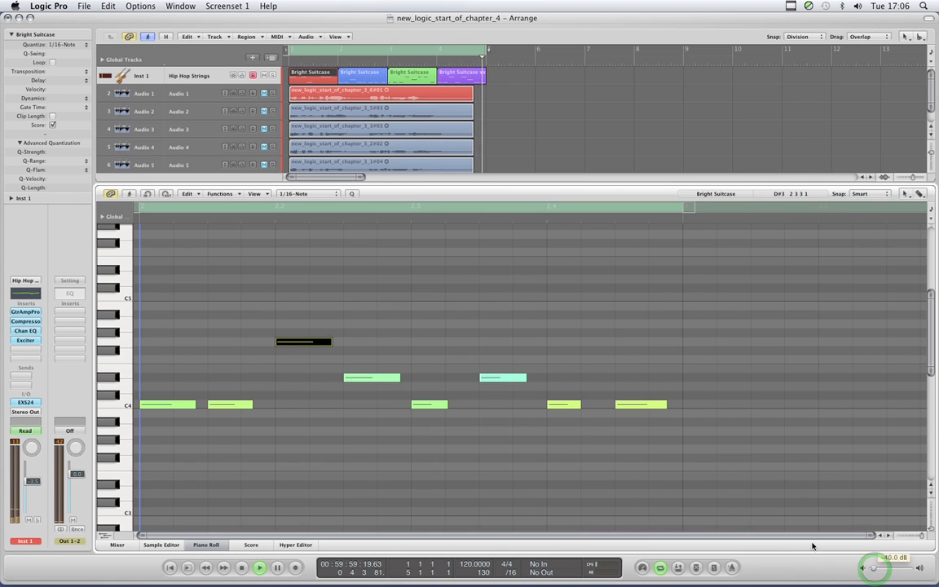
- Lower the velocity of the second region's highest note with the Velocity Tool, and adjust the master volume during playback
key("Escape")
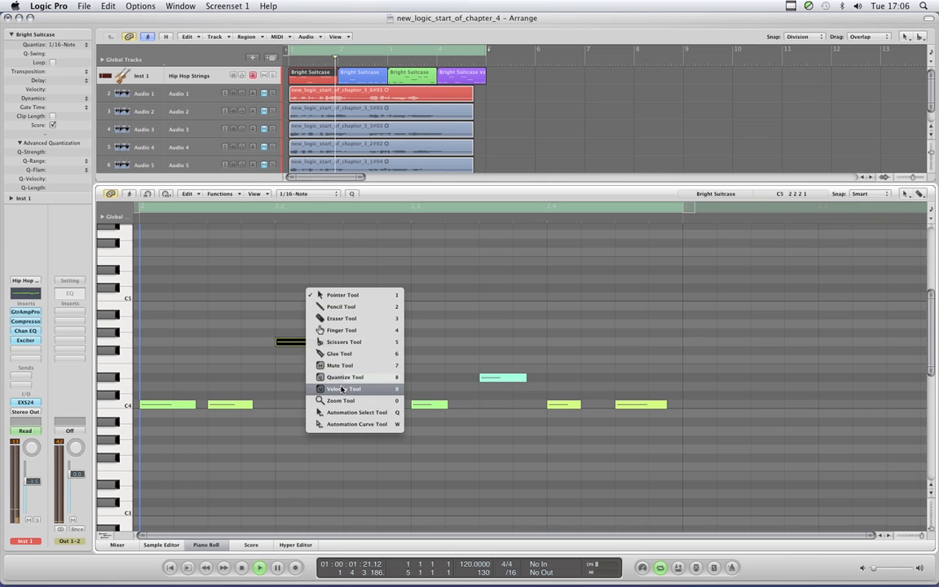
left_click(295, 347)
left_click_drag(296, 344, 296, 361)
left_click(874, 570)
left_click_drag(874, 570, 878, 573)
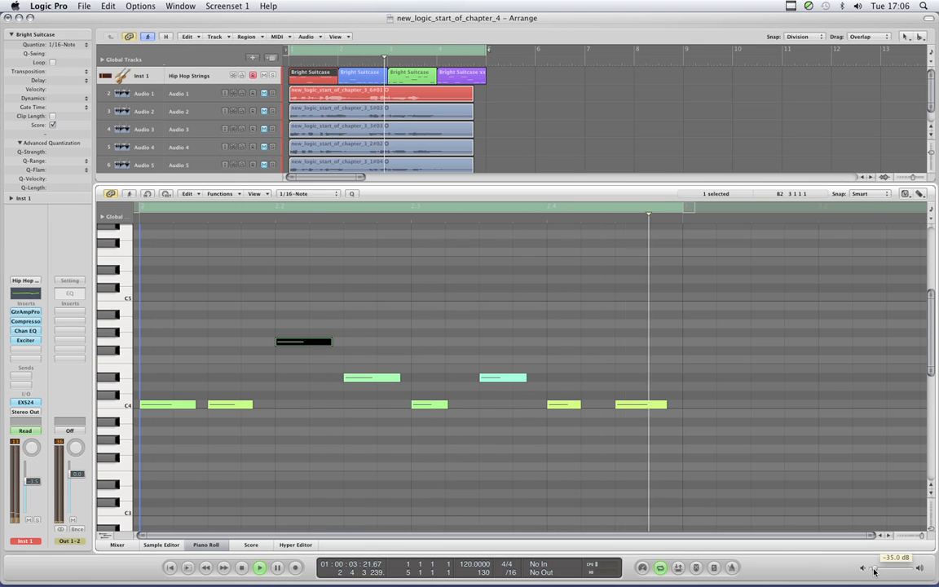
- Use Catch Playhead to hold the Piano Roll on the third region, and lengthen its fourth note slightly with the Pointer Tool
left_click(127, 196)
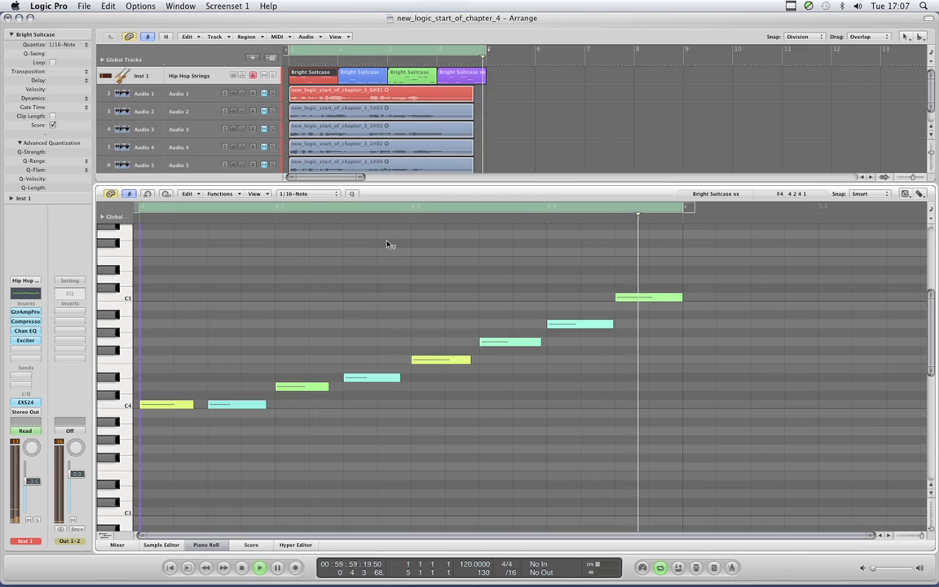
left_click(129, 195)
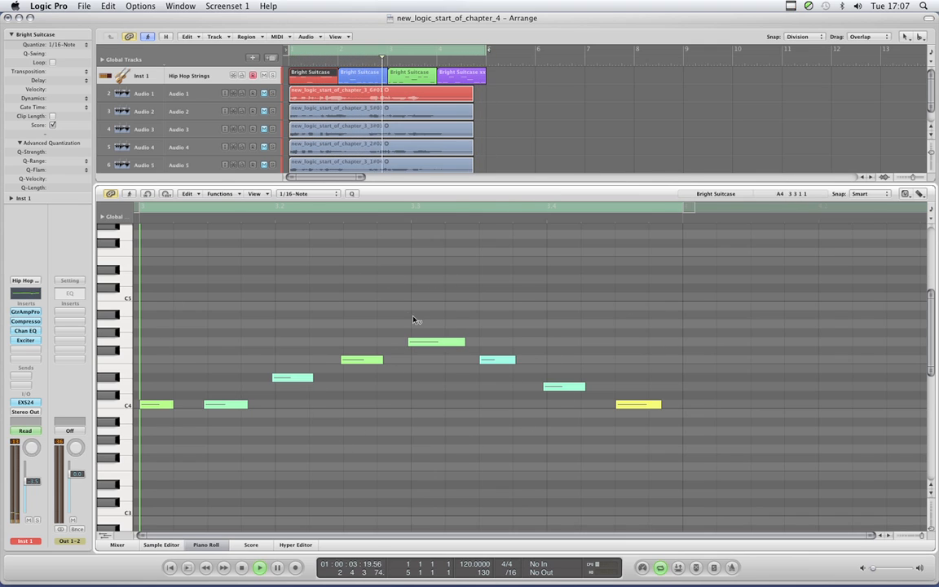
key("Escape")
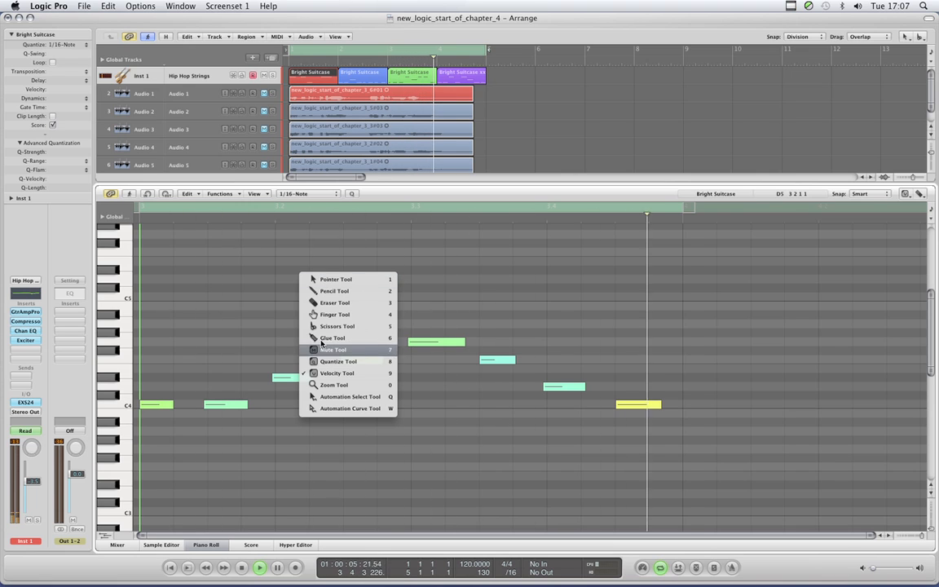
left_click(326, 278)
left_click_drag(383, 361, 392, 361)
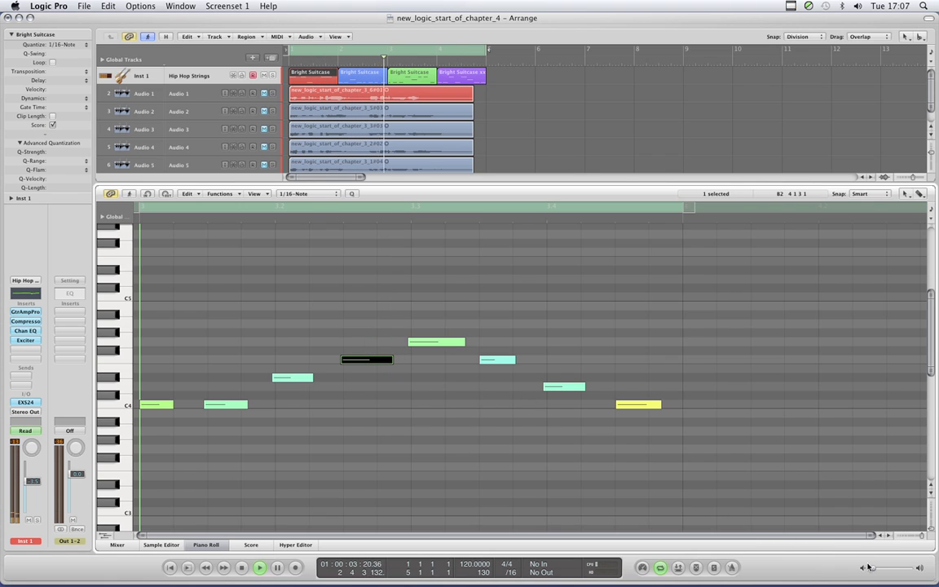
left_click_drag(873, 567, 876, 569)
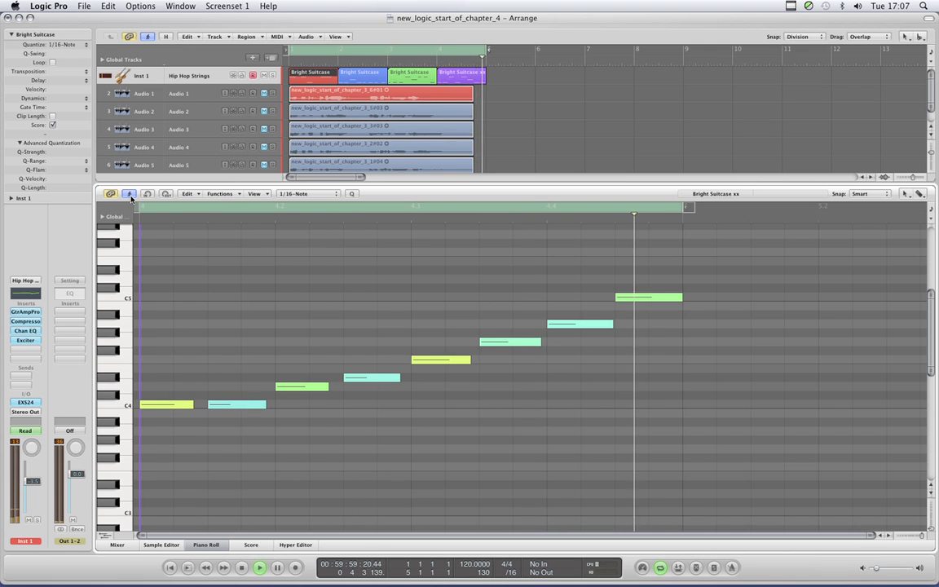
- Turn off Catch Playhead on the first region, move its last note slightly later, and turn Catch Playhead back on
left_click(129, 196)
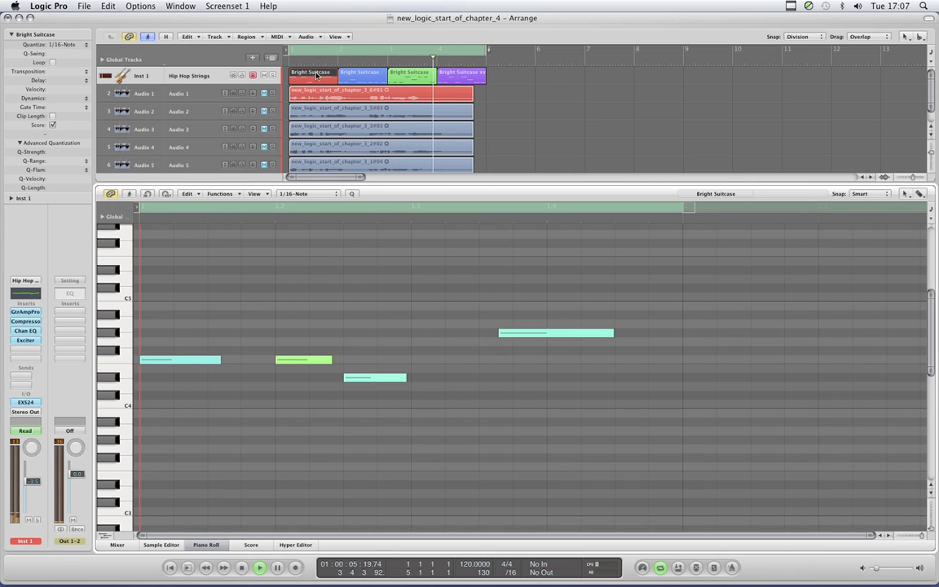
left_click_drag(522, 334, 543, 333)
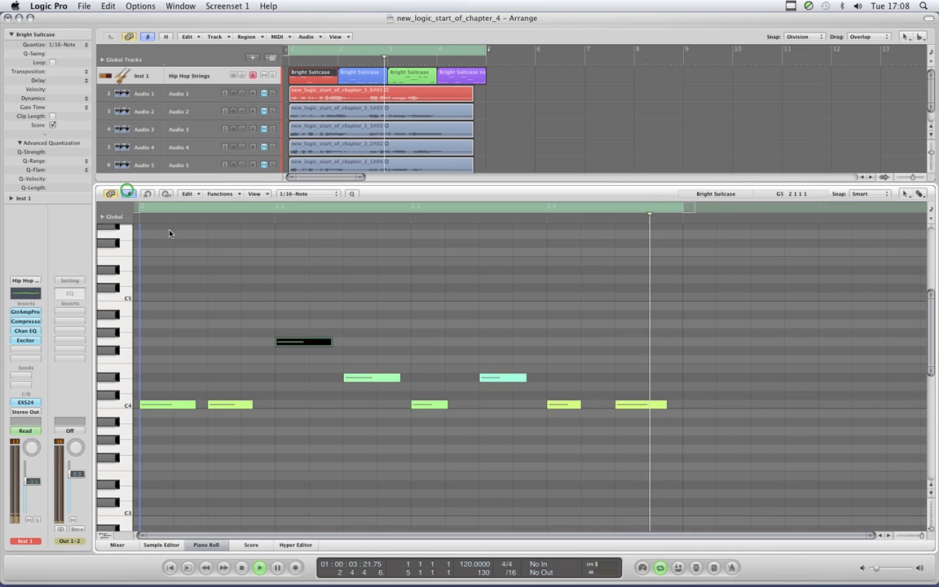
left_click(128, 193)
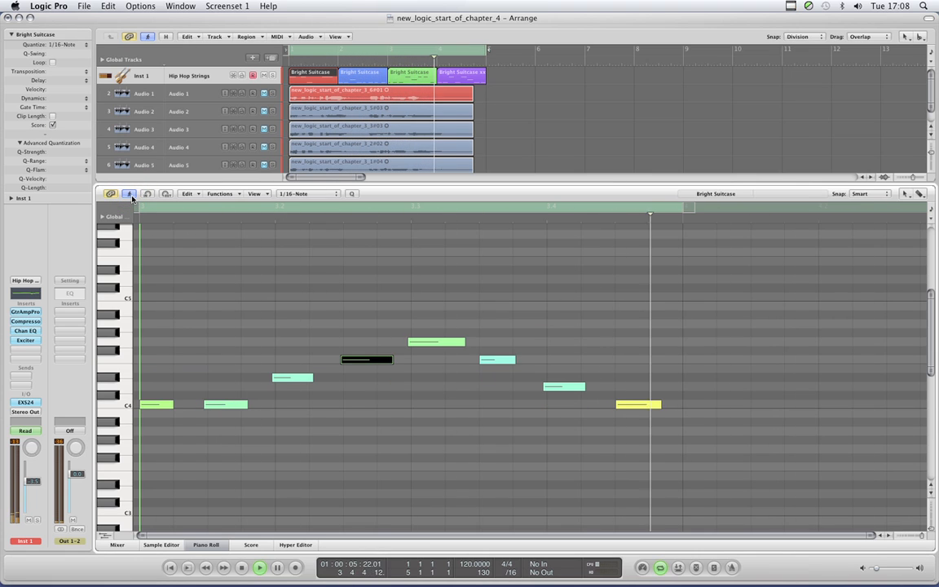
- Turn off Catch Playhead on the fourth region, shorten its A4 note slightly, and turn Catch Playhead back on
left_click(132, 197)
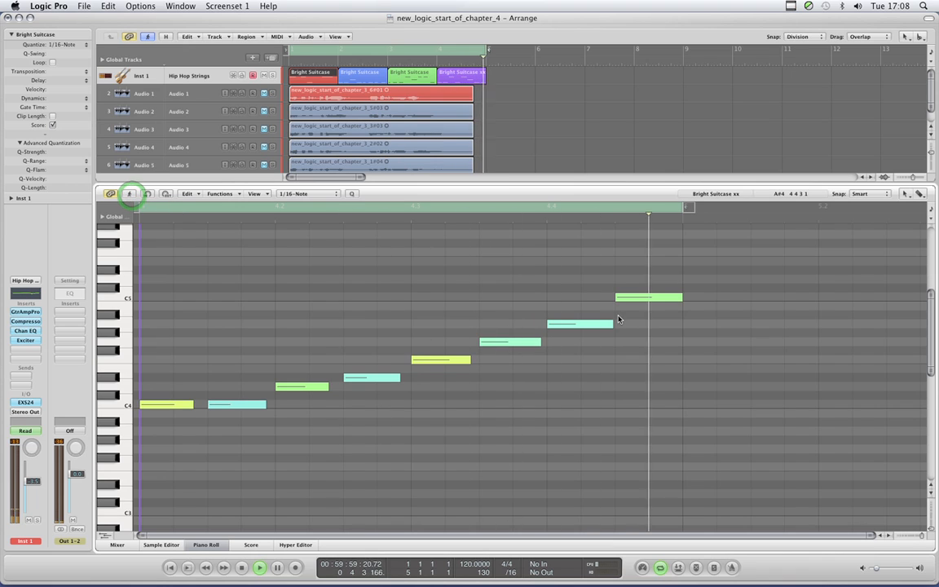
left_click(610, 324)
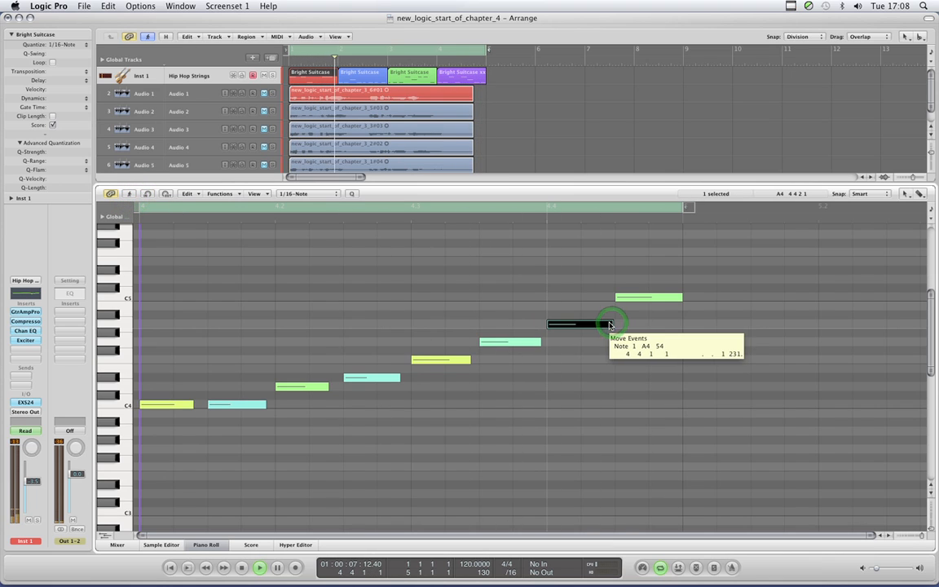
left_click_drag(610, 324, 613, 323)
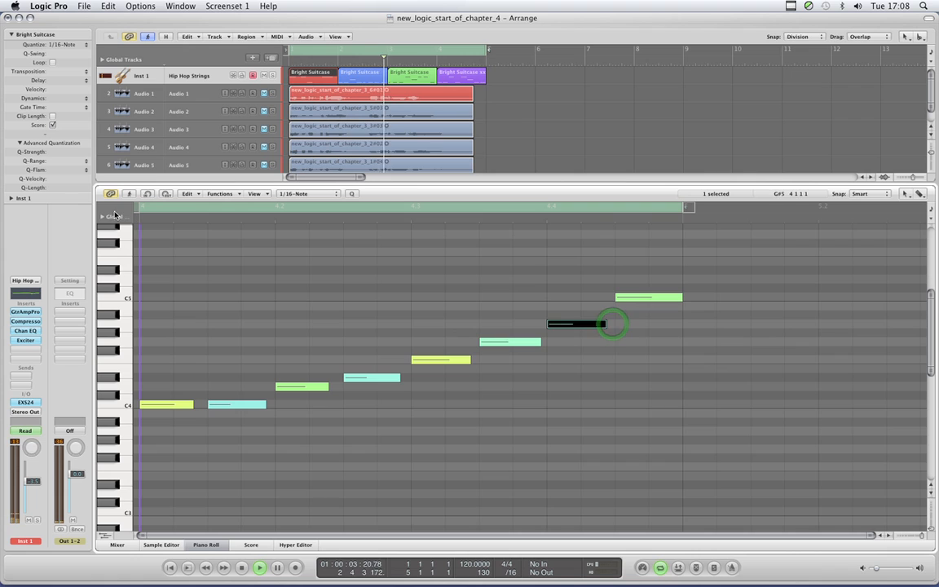
left_click(240, 267)
left_click(129, 193)
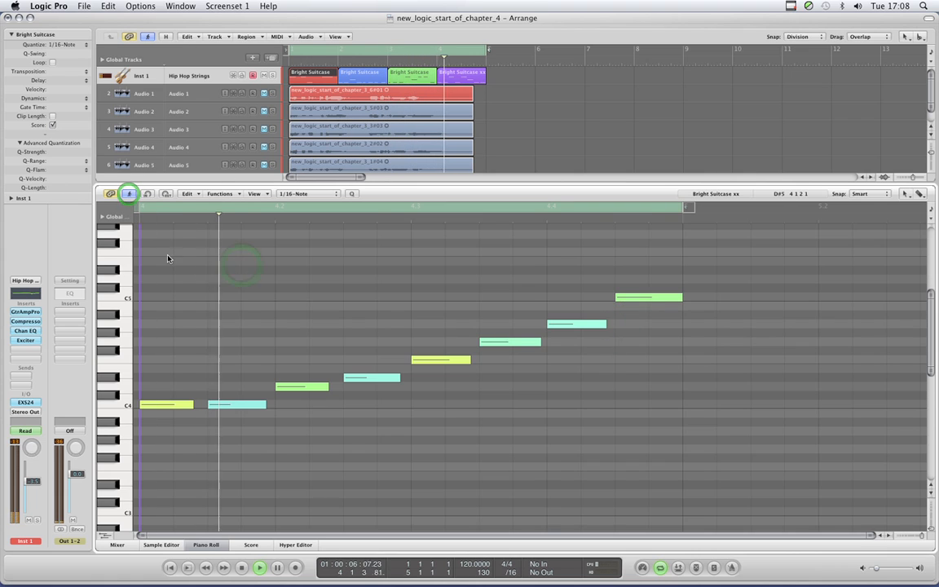
- Hold the Piano Roll on the first region, move its last note back to its earlier position, and turn Catch Playhead on
left_click(130, 194)
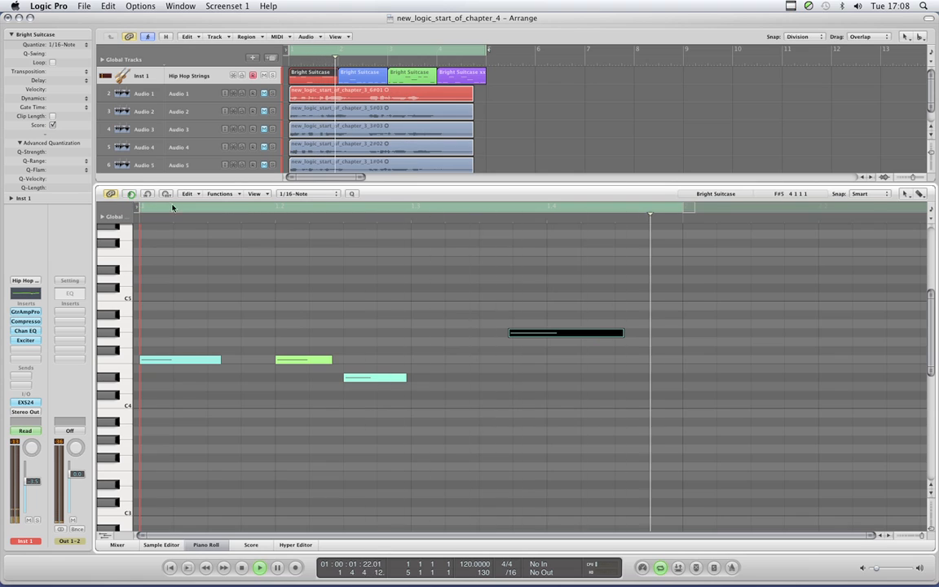
left_click_drag(528, 338, 518, 336)
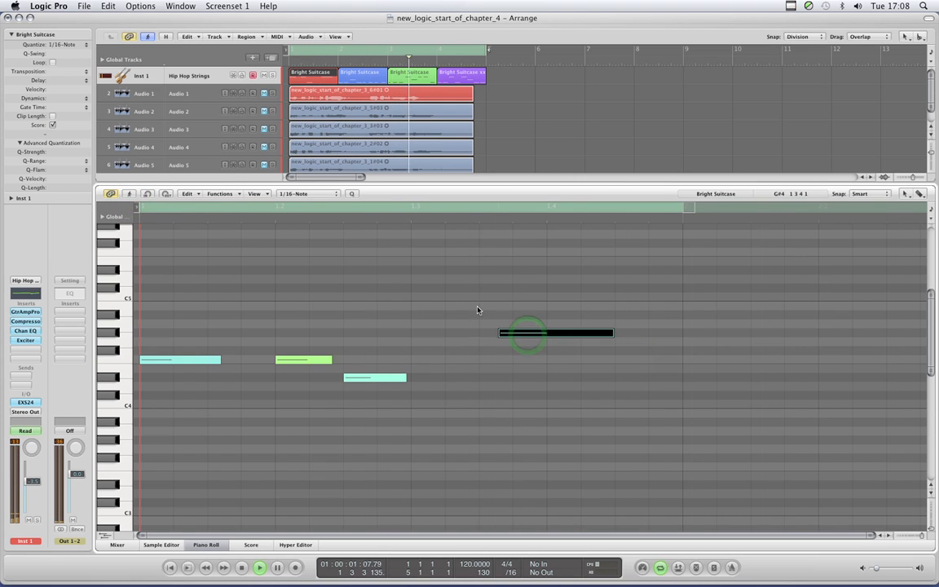
left_click(127, 194)
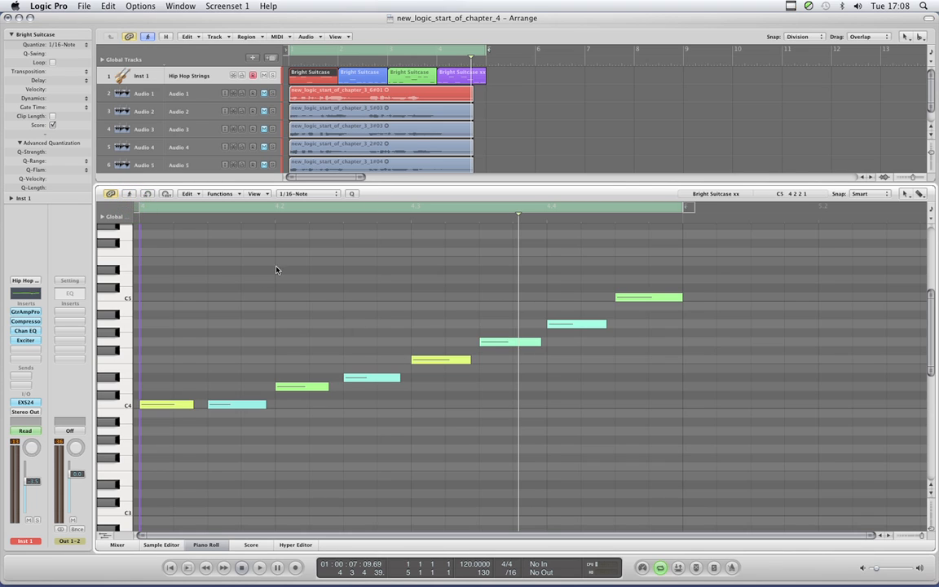
- Select all four MIDI regions on the Inst 1 track and fit their notes in the Piano Roll, with no notes selected
scroll(297, 275, "up", 5)
scroll(297, 273, "down", 5)
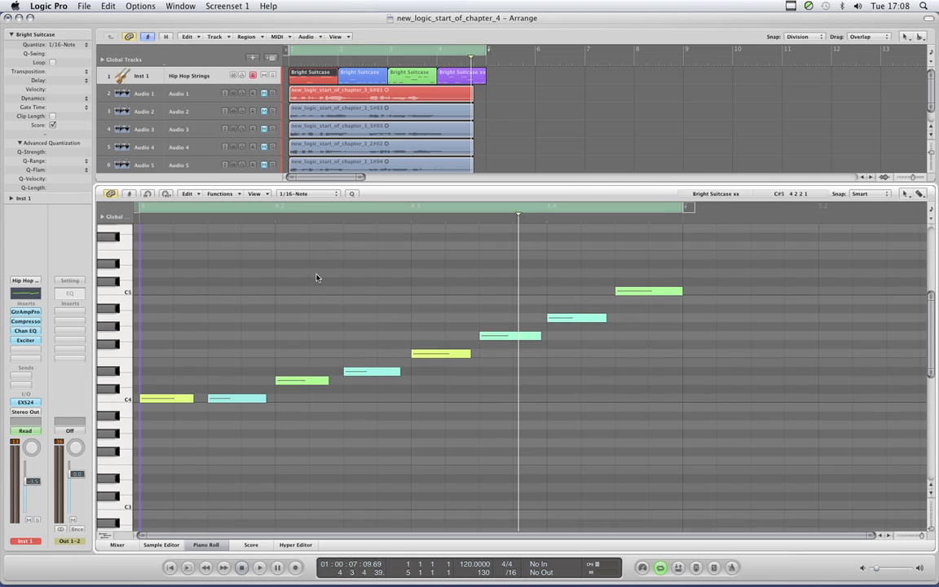
scroll(317, 278, "up", 1)
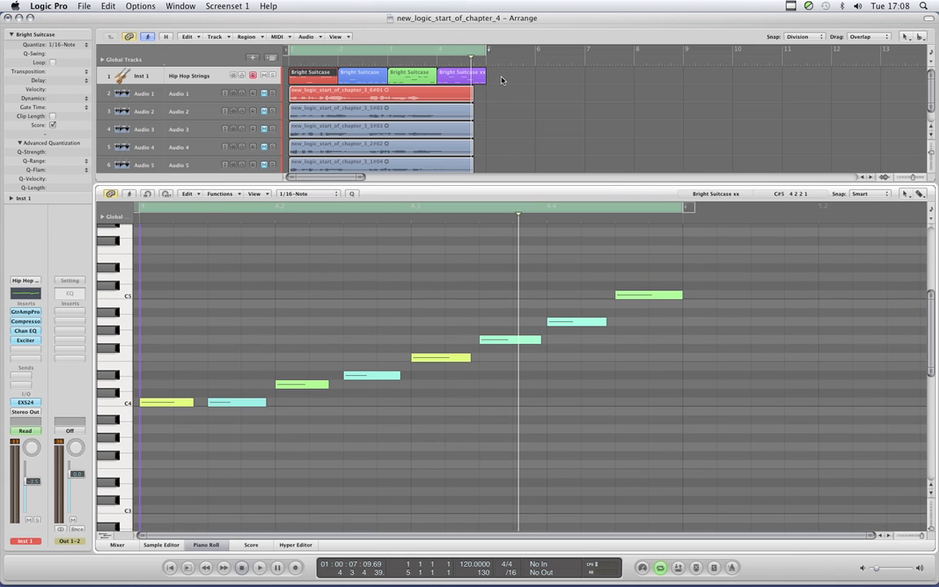
left_click_drag(502, 80, 288, 67)
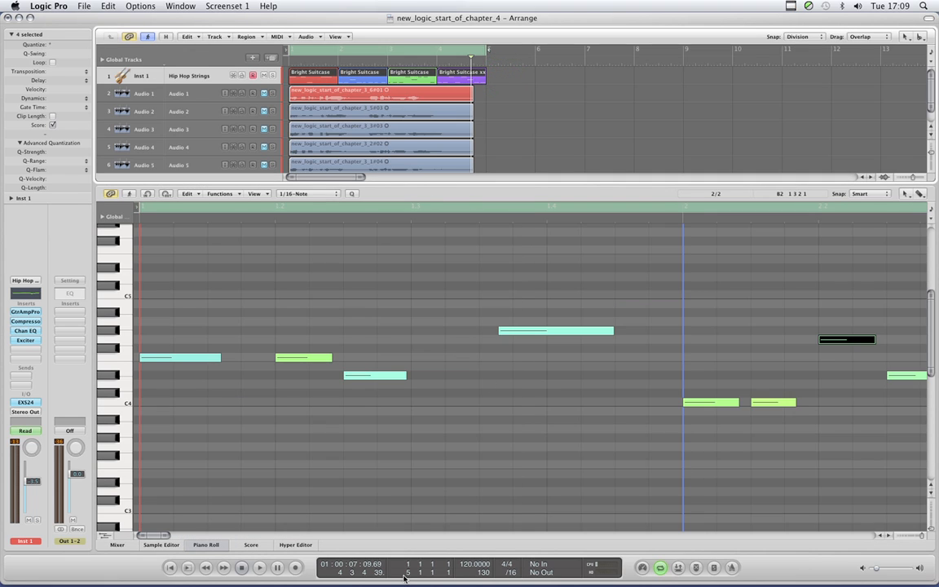
left_click_drag(170, 536, 186, 539)
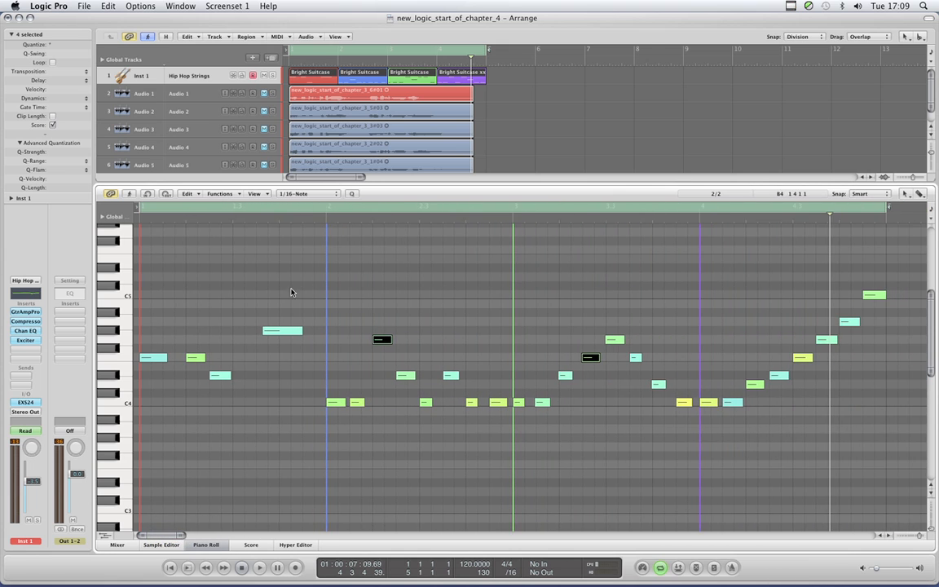
left_click(374, 278)
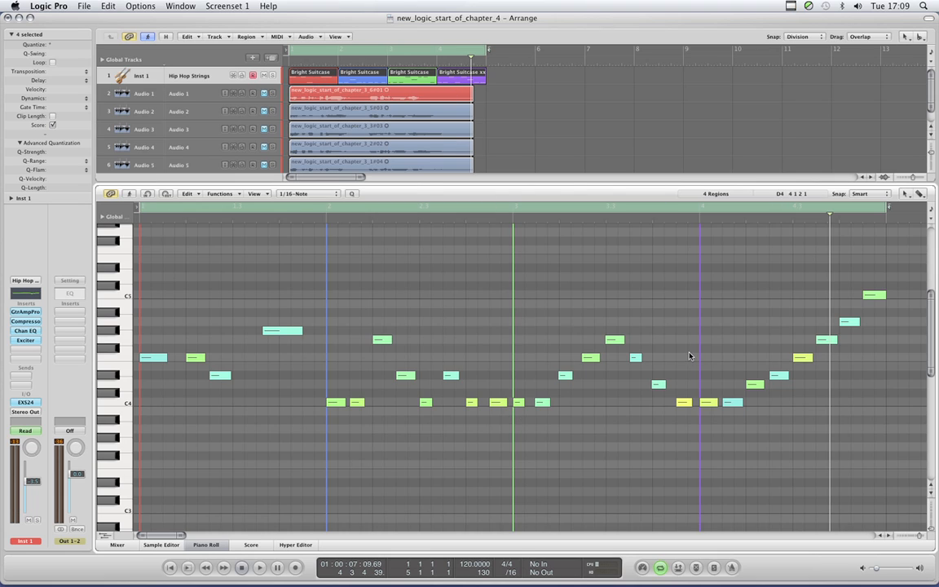
- Display all four regions' notes in the full-size Piano Roll of Screenset 2, and return to Screenset 1
left_click(207, 545)
left_click(207, 544)
key("2")
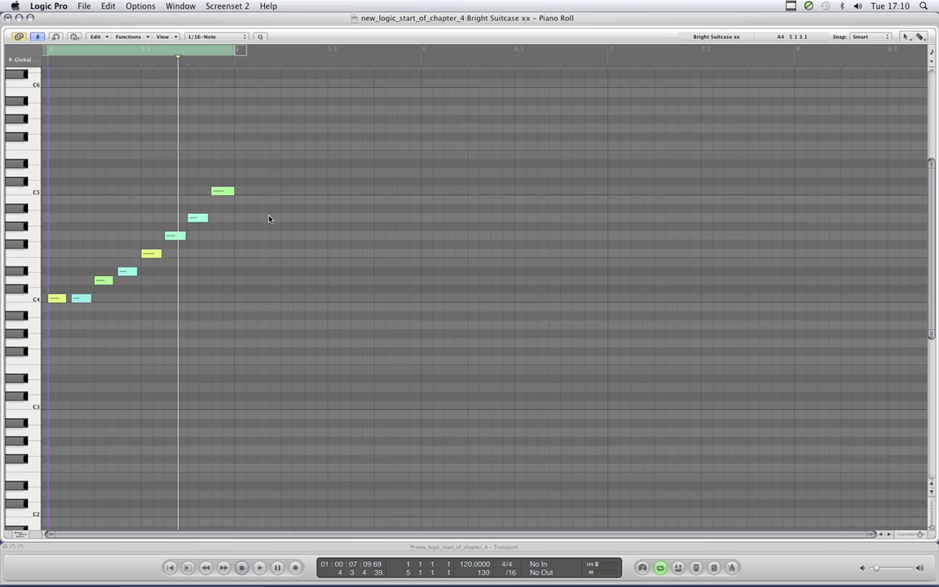
left_click(341, 138)
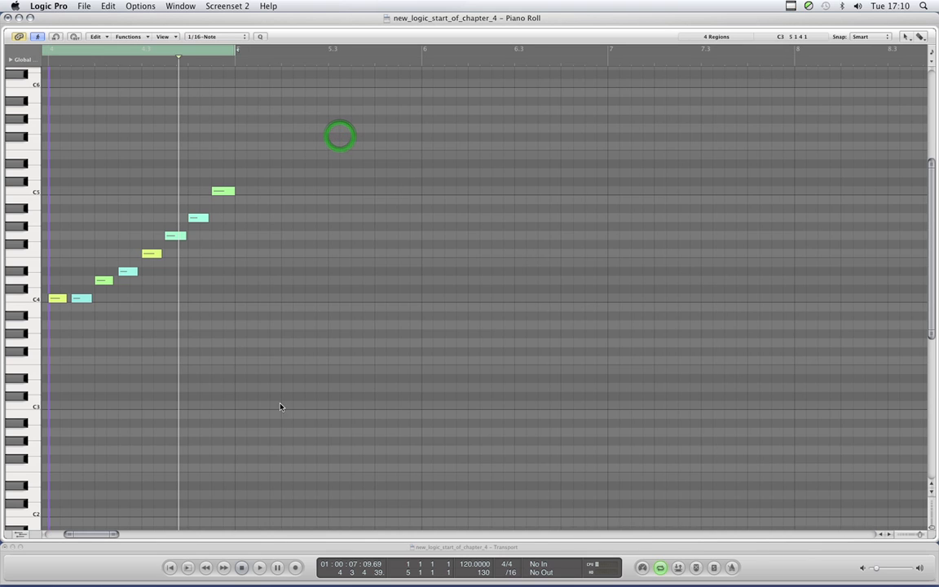
left_click_drag(97, 533, 74, 535)
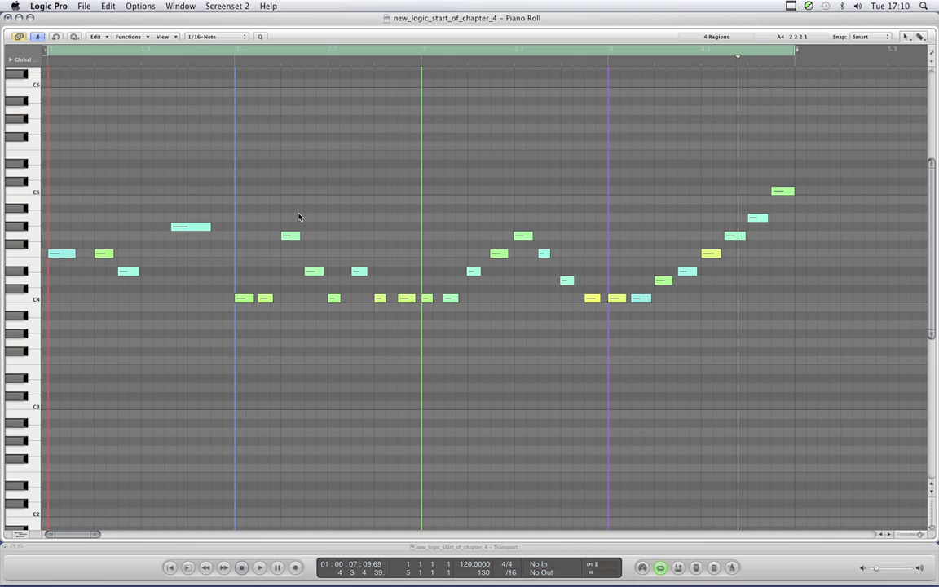
left_click(496, 150)
key("1")
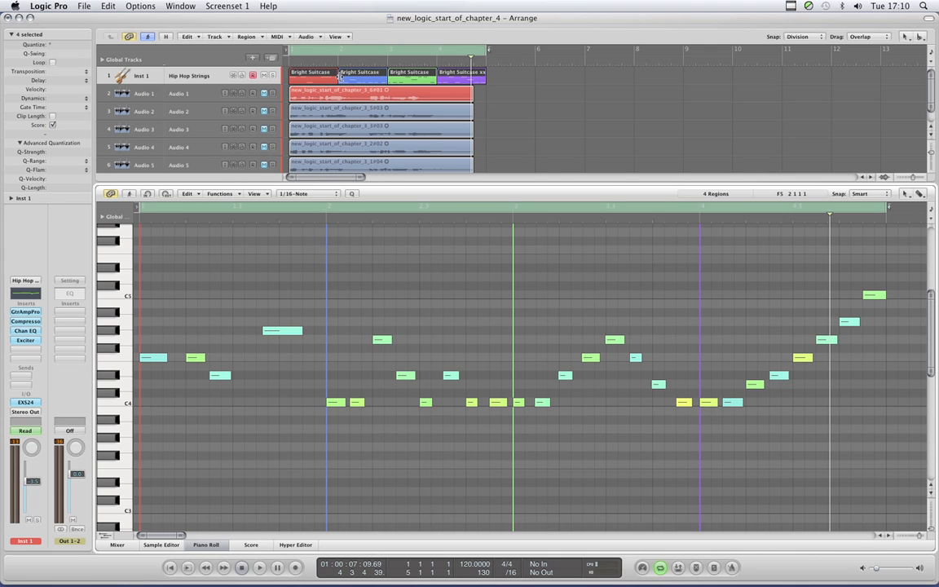
- Color all four MIDI regions on the Inst 1 track the same red, and deselect them
left_click(503, 78)
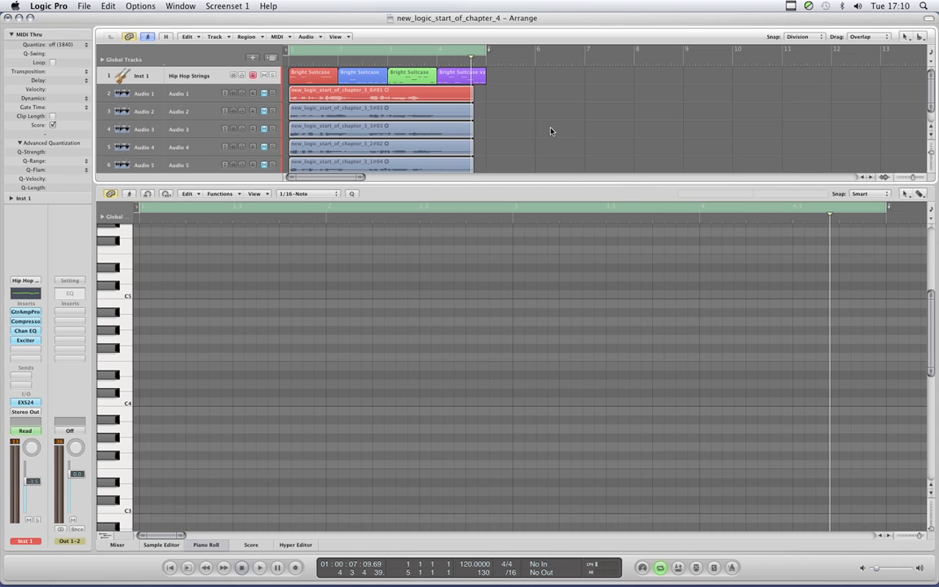
key("alt+c")
left_click_drag(509, 73, 333, 82)
left_click(331, 205)
left_click(313, 193)
left_click_drag(505, 79, 330, 80)
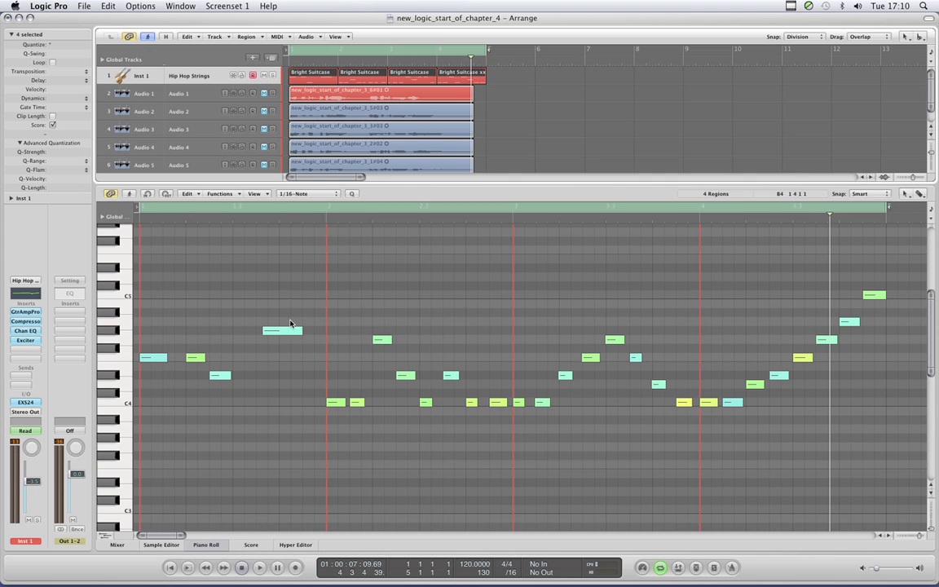
left_click(494, 78)
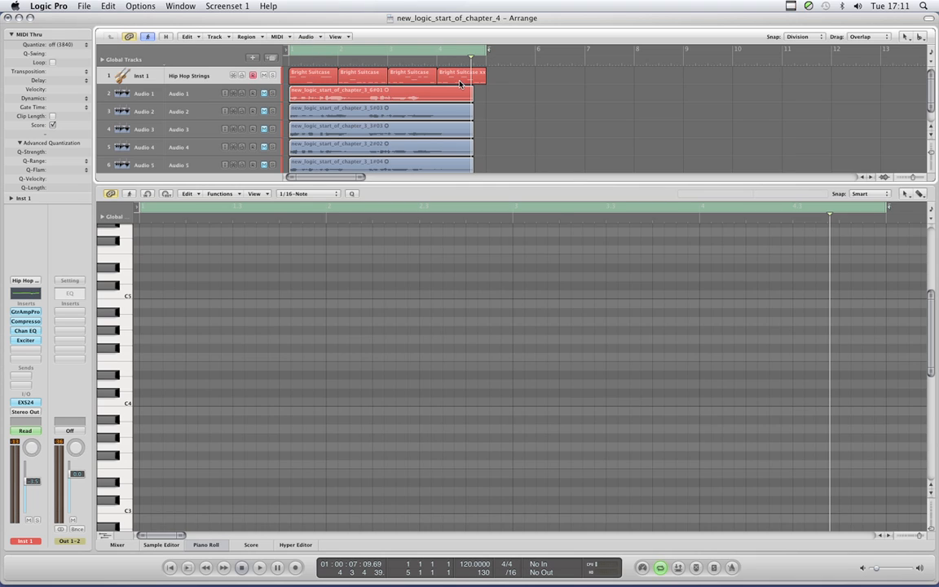
- Move the second, third and fourth Inst 1 regions off their bar lines, overlapping the third with the fourth, and select all four regions
left_click_drag(505, 71, 395, 75)
left_click_drag(336, 79, 328, 79)
left_click_drag(388, 79, 483, 81)
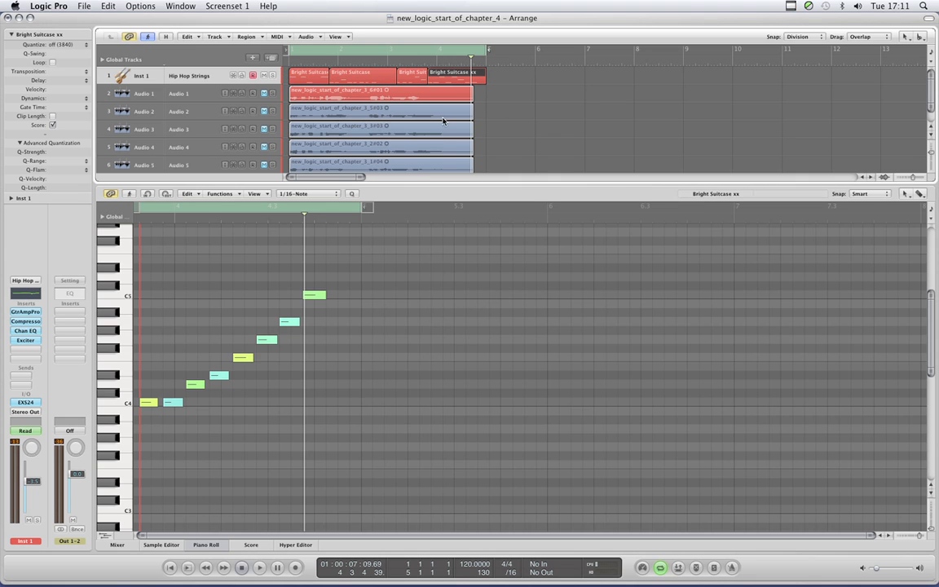
left_click_drag(501, 81, 308, 70)
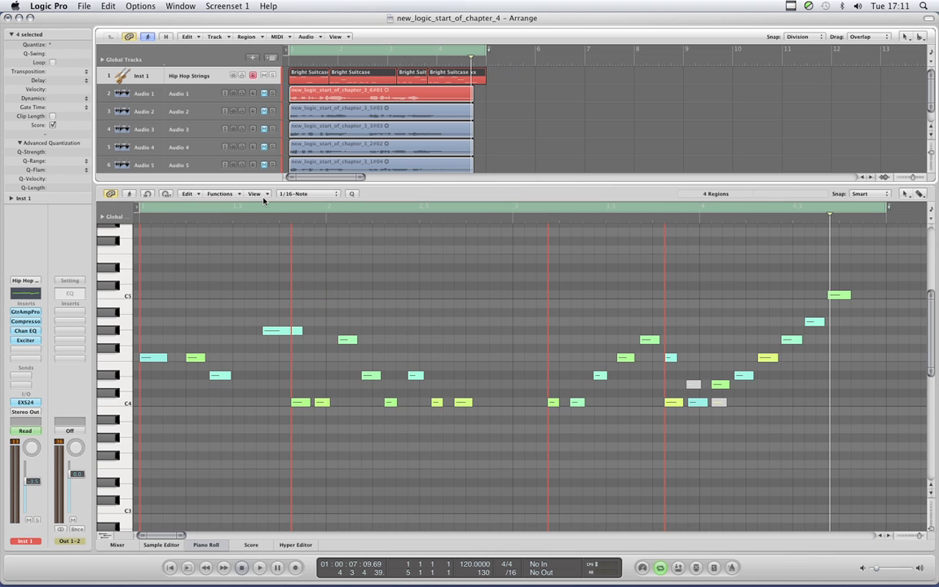
- Set the Piano Roll's Bar Lines contrast to 100% in the Display preferences
left_click(253, 193)
left_click(282, 295)
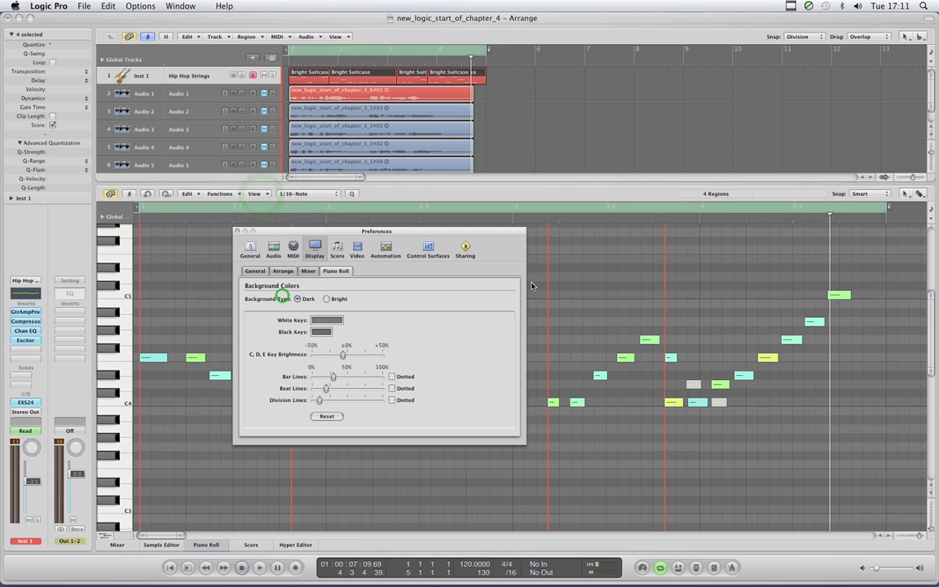
left_click_drag(333, 377, 382, 377)
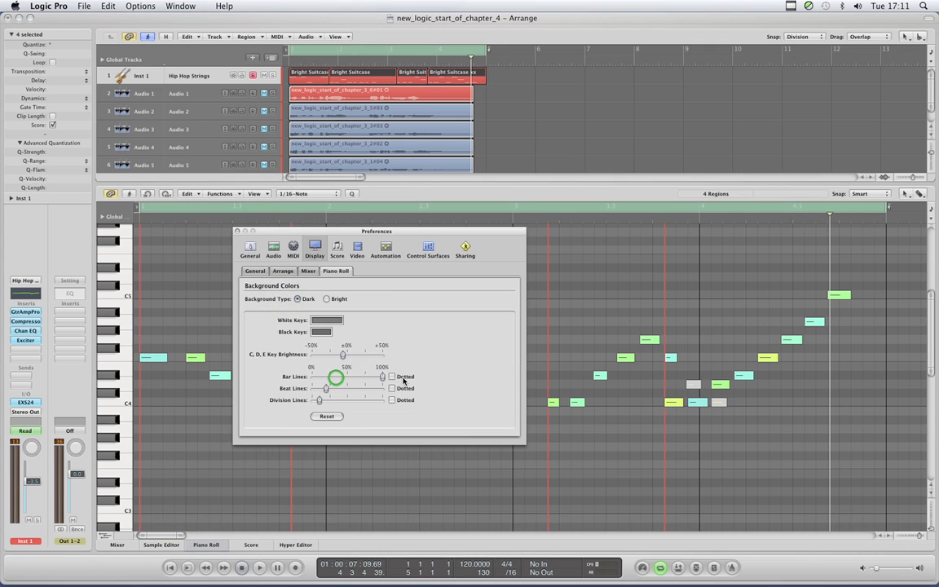
left_click(236, 230)
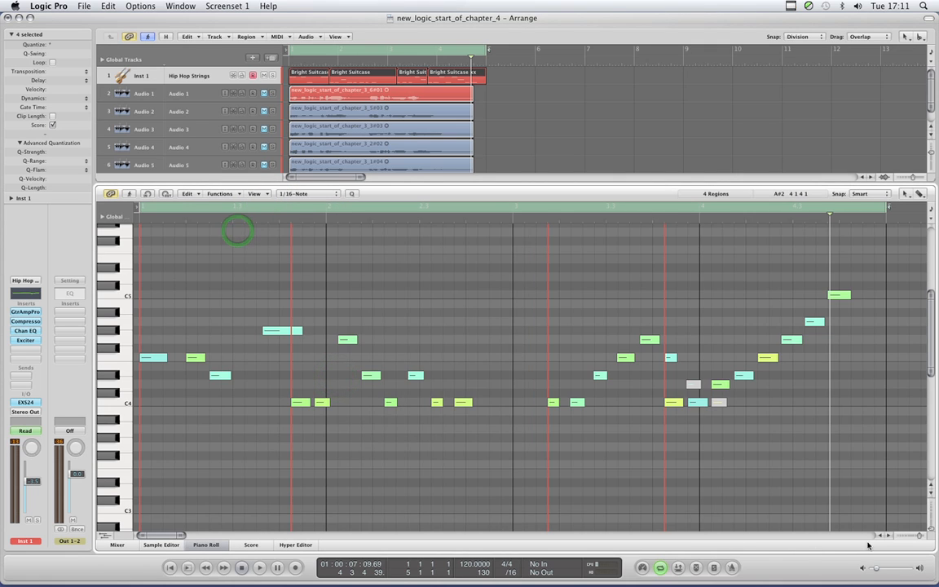
- Move the playhead to 5 1 2 1 and compare the Piano Roll's bar lines at bars 2 to 5 with the region starts
left_click(919, 536)
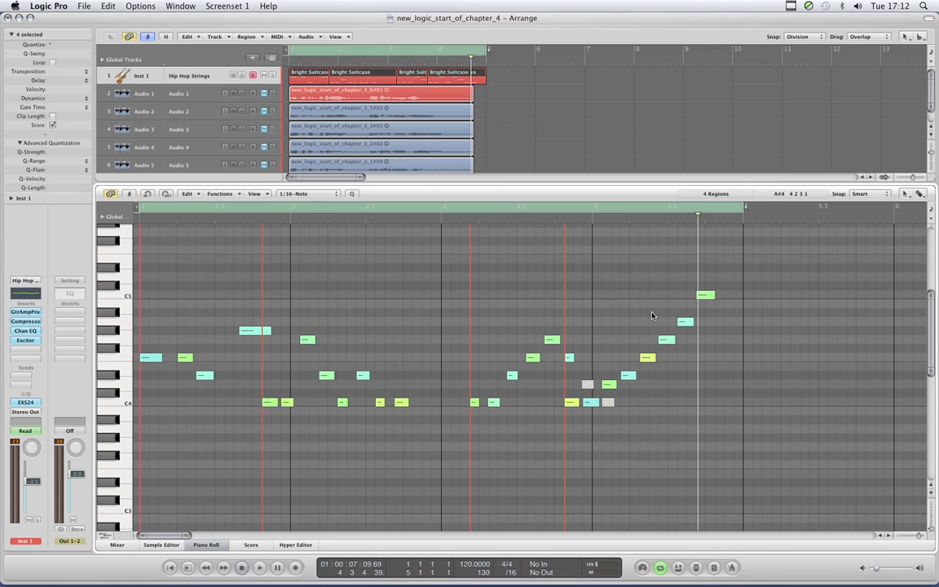
left_click_drag(697, 260, 752, 259)
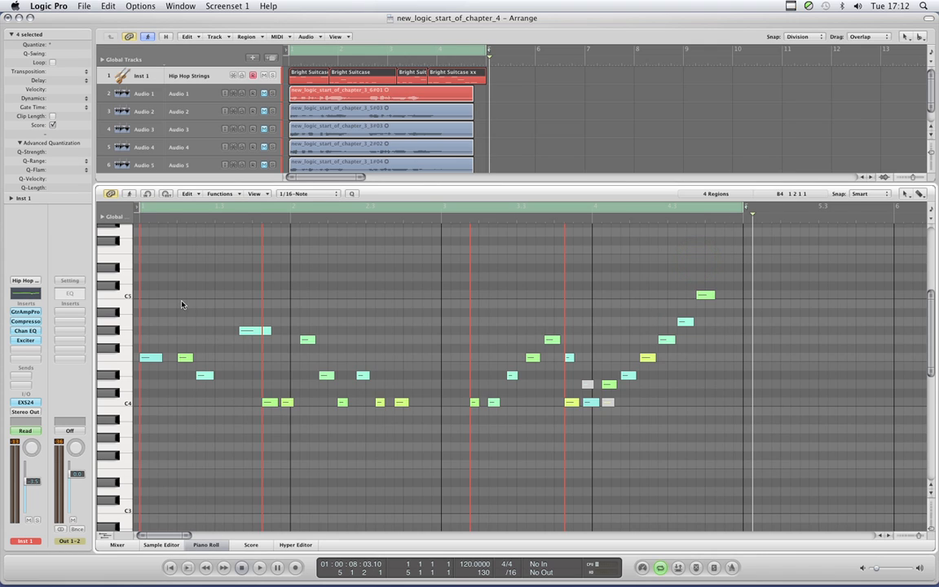
left_click(291, 235)
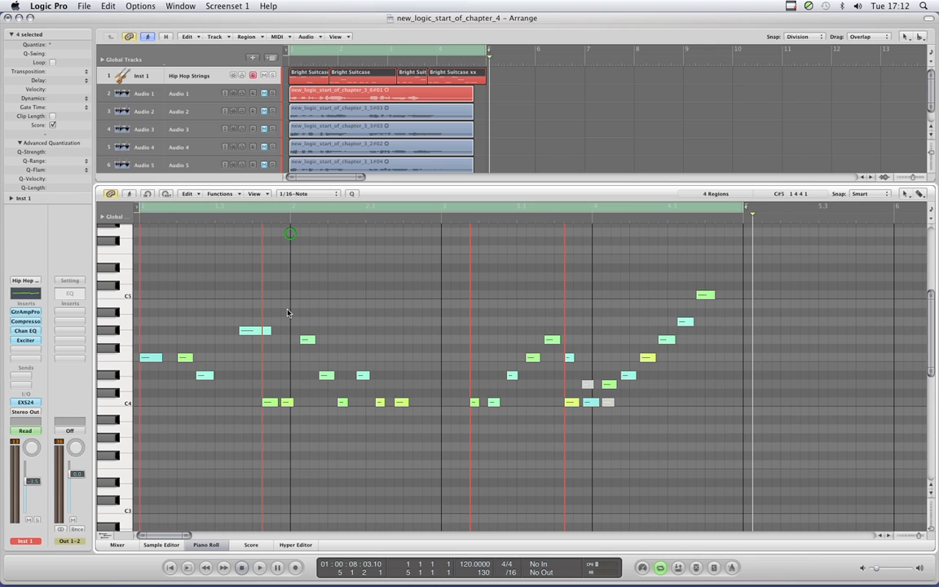
left_click(440, 234)
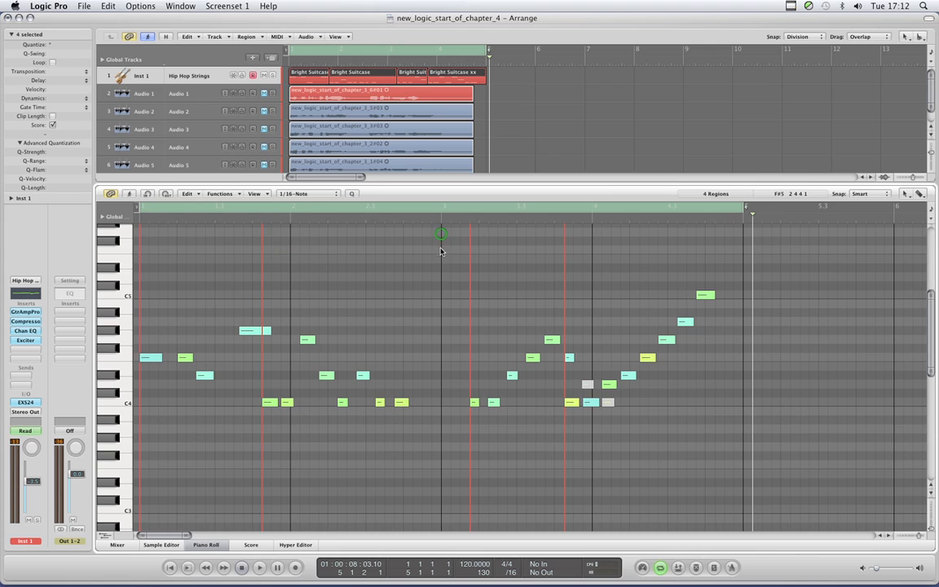
left_click(593, 235)
left_click(740, 262)
- Reset the Piano Roll background colors and line settings to their defaults
left_click(255, 193)
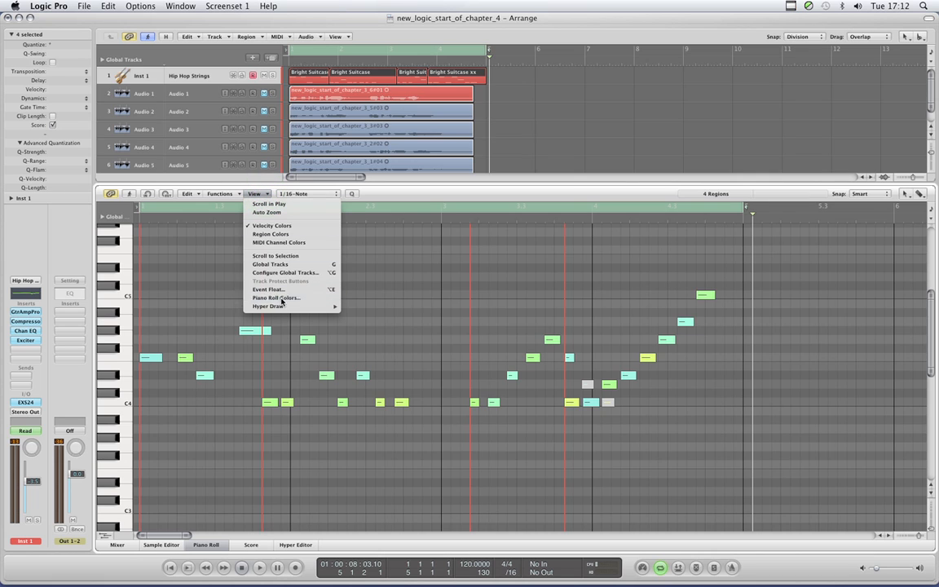
left_click(282, 298)
left_click(325, 416)
left_click(237, 231)
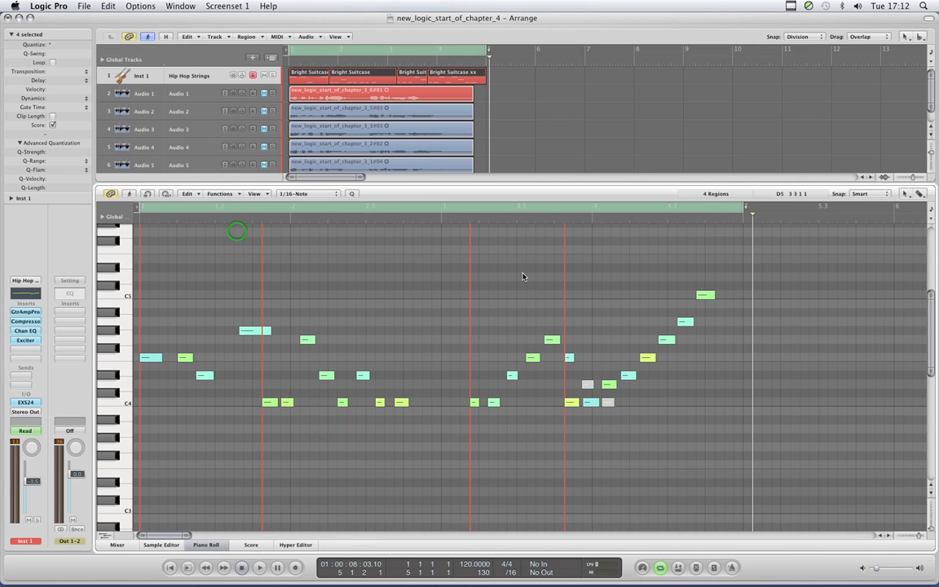
- Undo the moves of the Inst 1 regions back to their original bar-aligned positions
left_click(522, 273)
left_click(559, 132)
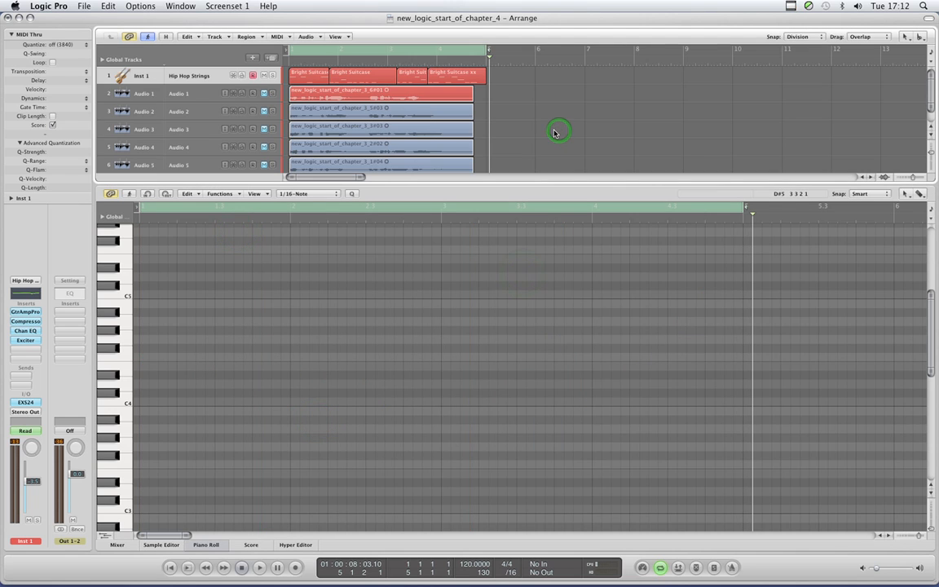
left_click(510, 80)
key("super+z")
key("super+z")
key("super+z")
key("super+z")
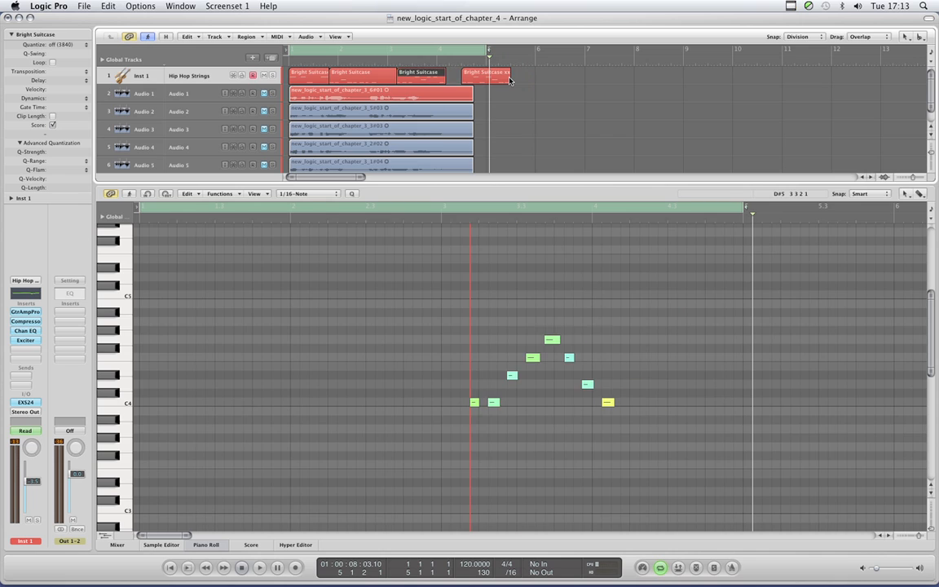
key("super+z")
key("super+z")
key("super+z")
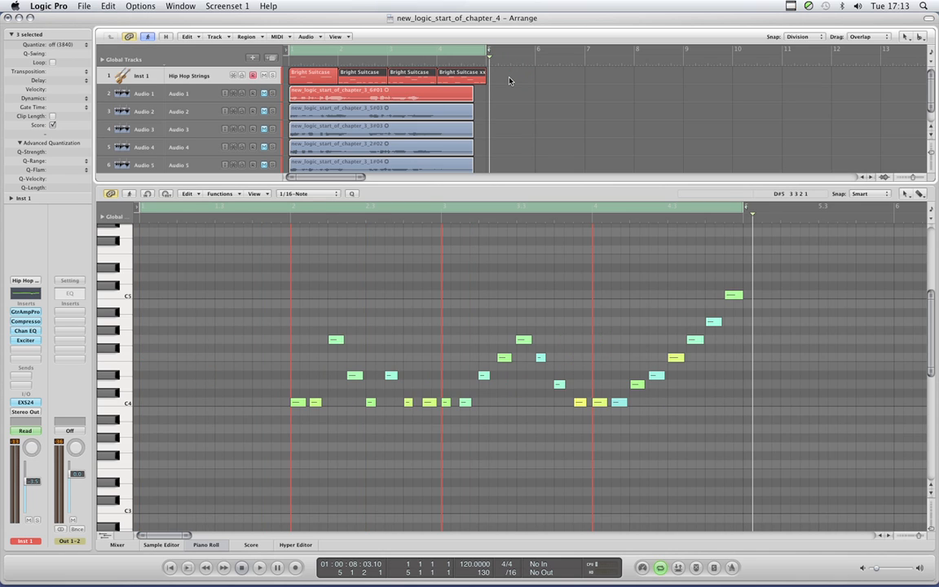
key("super+z")
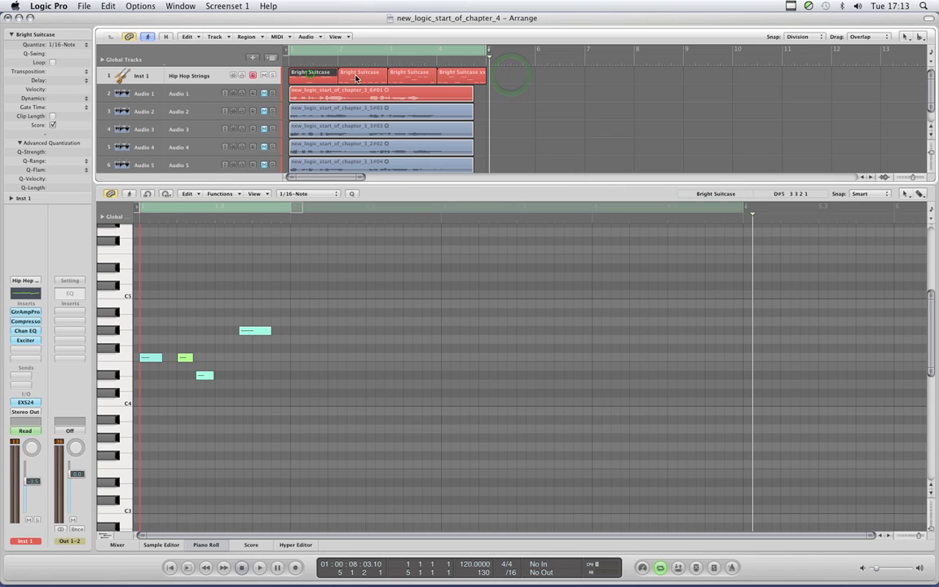
- Enlarge the Arrange area to reveal the Inst 2 and Inst 3 tracks, and view the Inst 2, Inst 3 and Inst 1 regions' notes
left_click(492, 73)
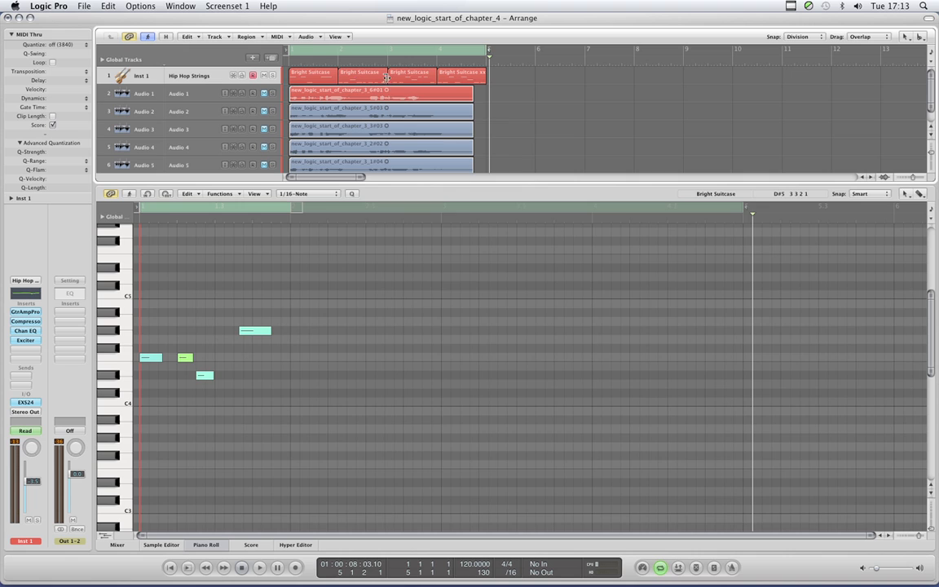
left_click_drag(420, 184, 425, 221)
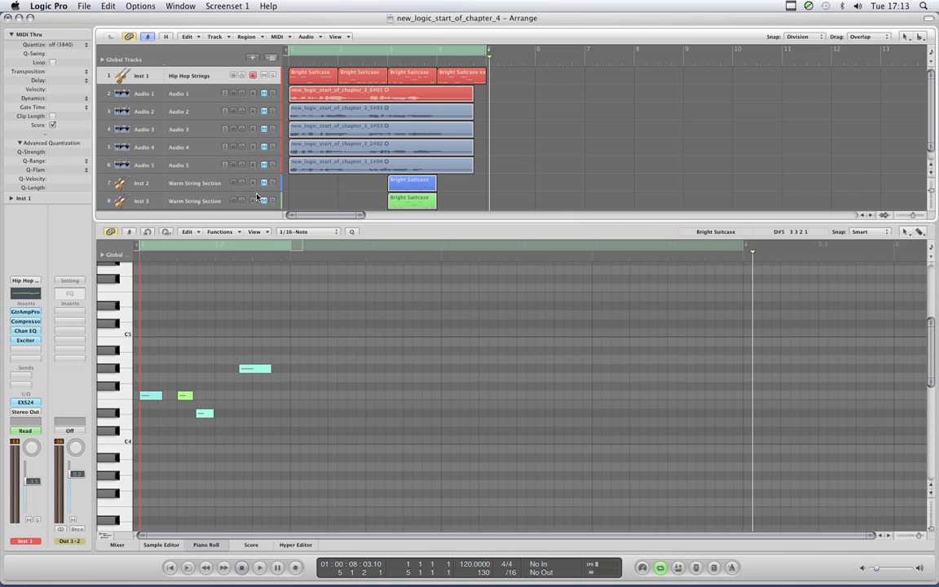
left_click(194, 183)
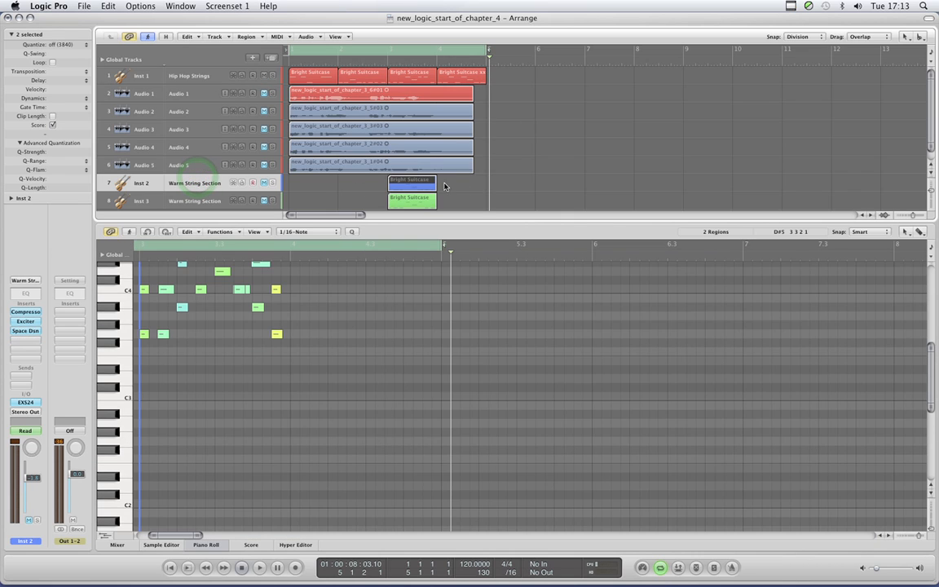
left_click(192, 202)
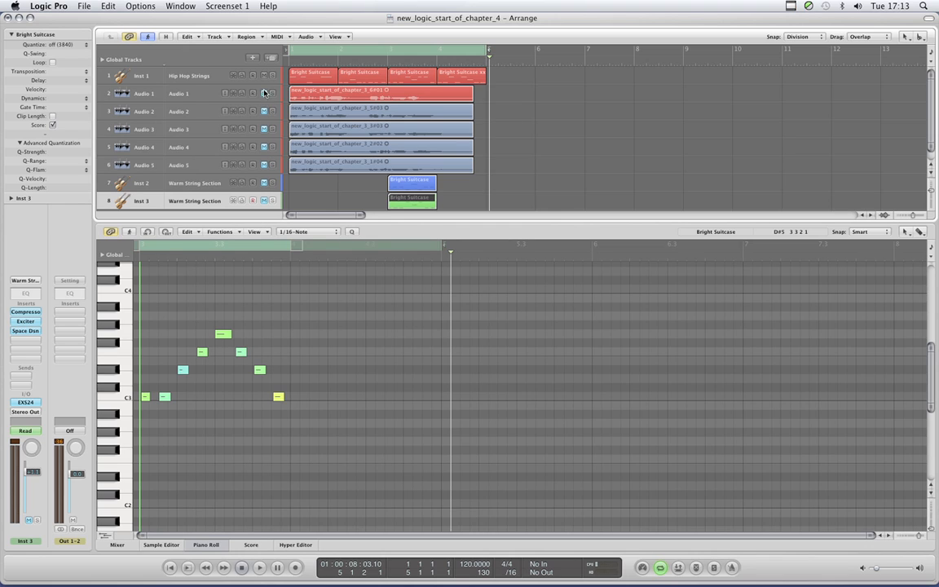
left_click(184, 76)
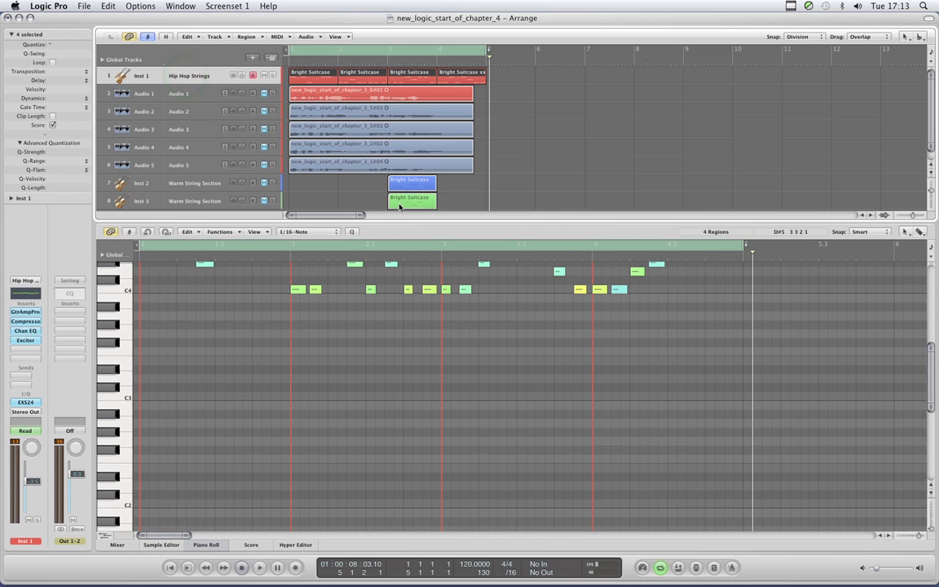
- Set the cycle area to the third Inst 1 region, from bar 3 to bar 4, and bring its notes into view in the Piano Roll
left_click(519, 78)
left_click(412, 70)
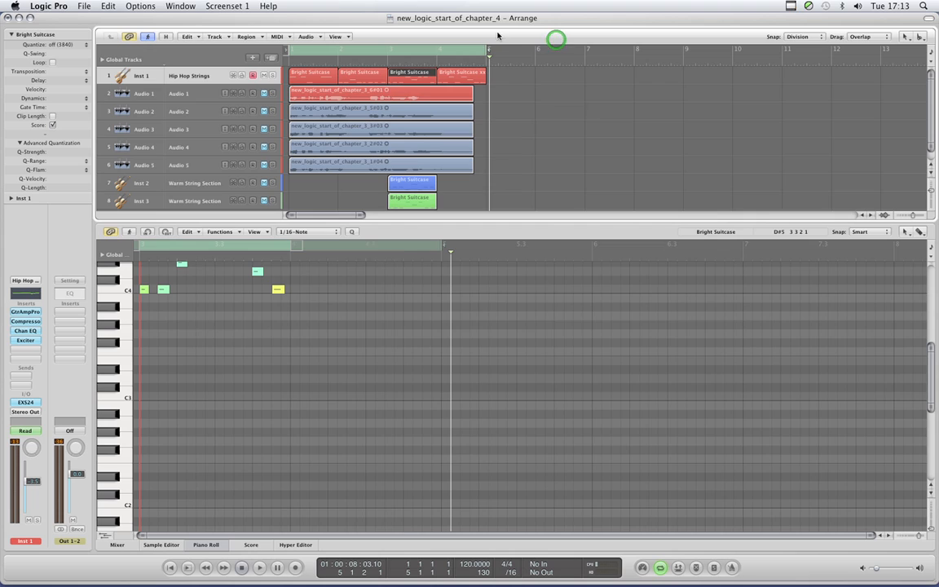
left_click(529, 33)
key("ctrl+equal")
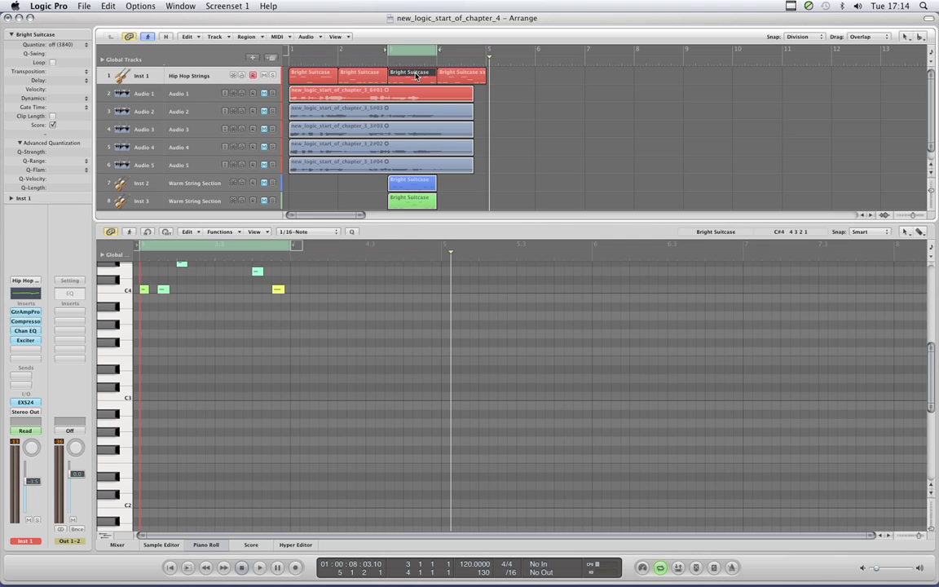
scroll(310, 441, "up", 2)
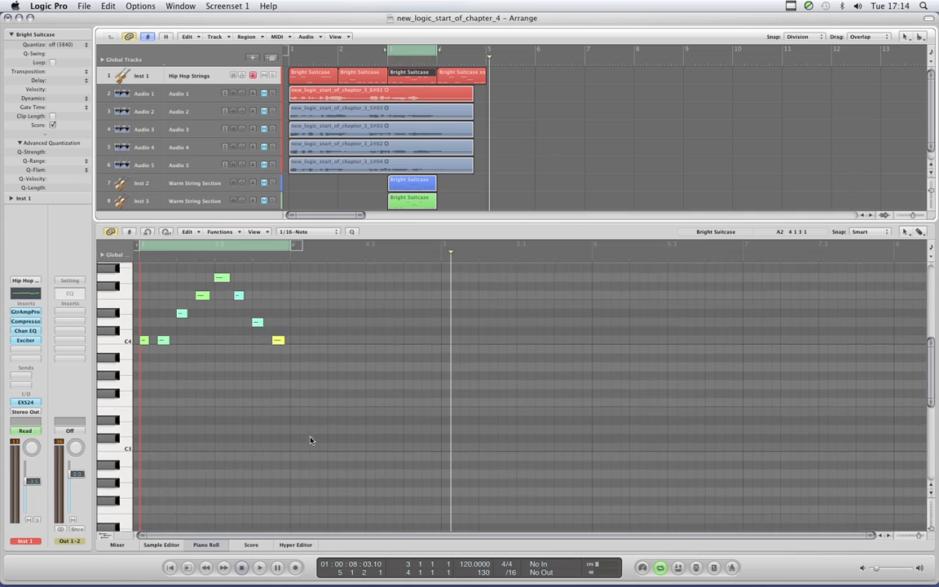
scroll(309, 441, "up", 3)
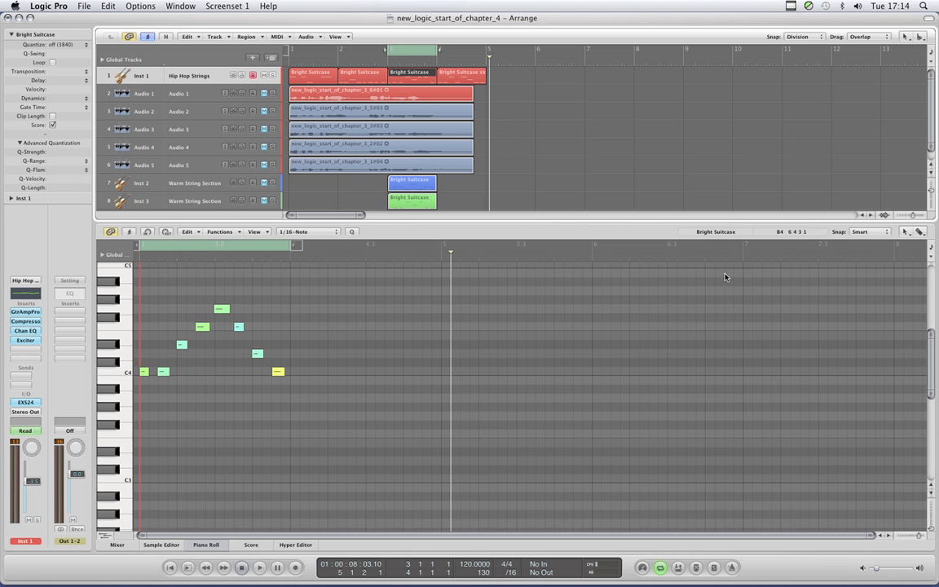
left_click(536, 225)
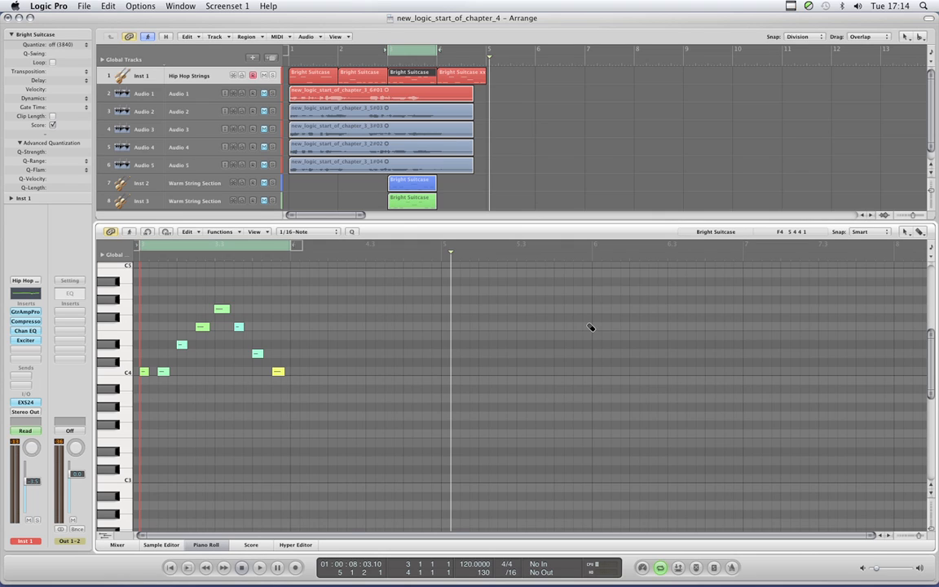
- Fit the third Inst 1 region's notes in the Piano Roll and add the Inst 2 and Inst 3 regions to the selection
key("z")
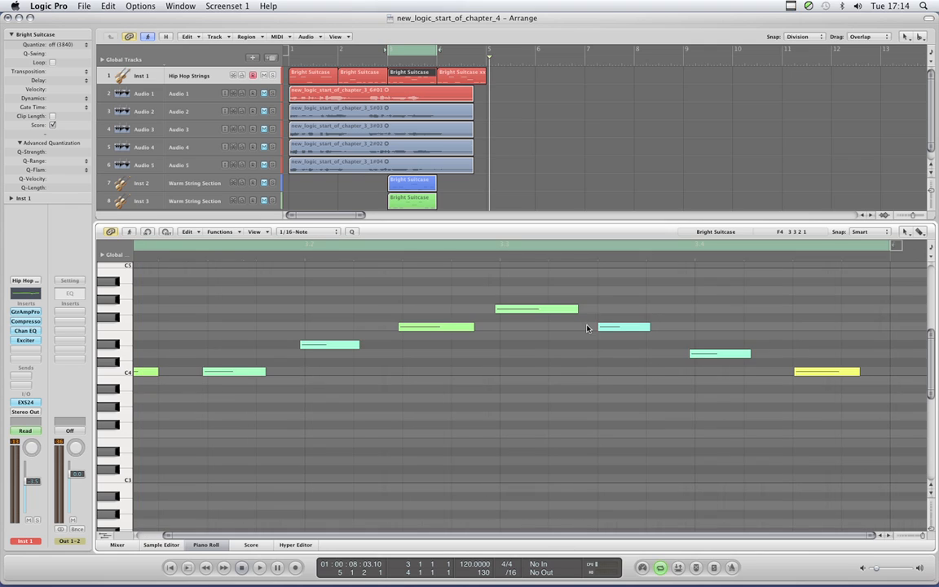
left_click(203, 540)
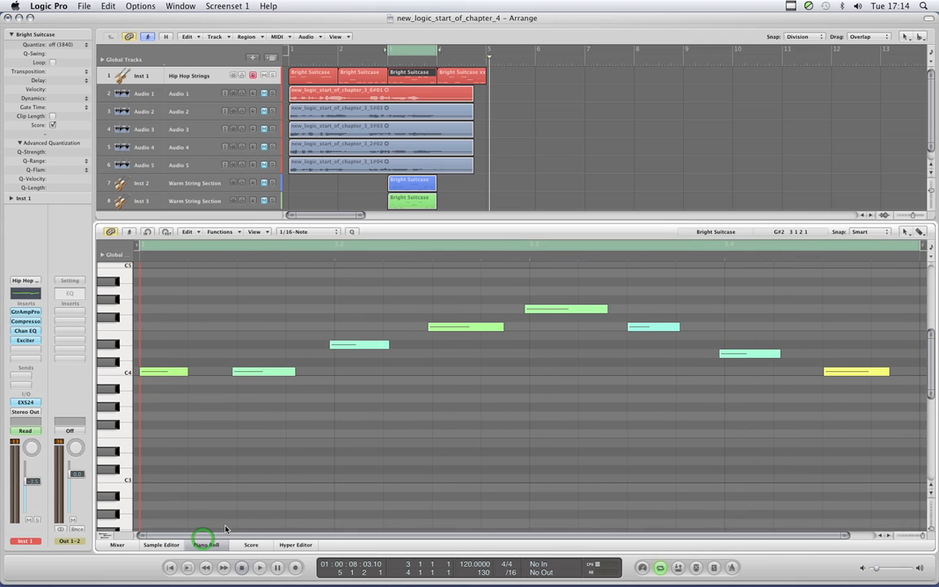
scroll(574, 351, "down", 1)
scroll(575, 353, "down", 2)
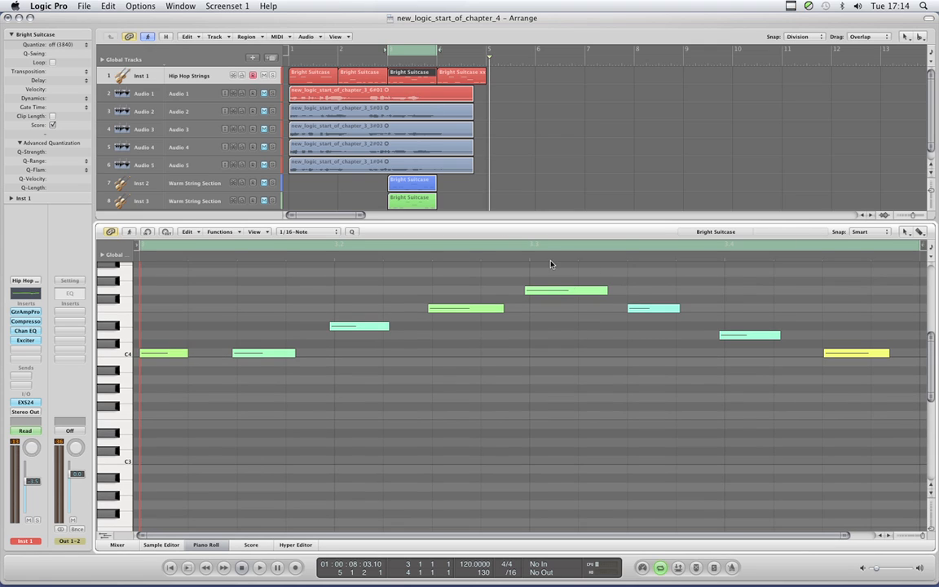
scroll(538, 293, "up", 1)
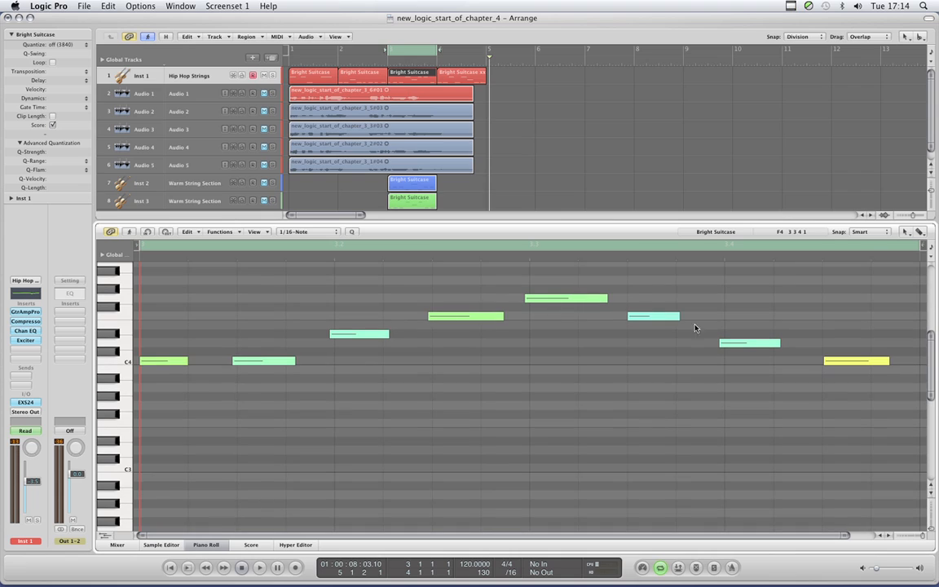
left_click(412, 197, "shift")
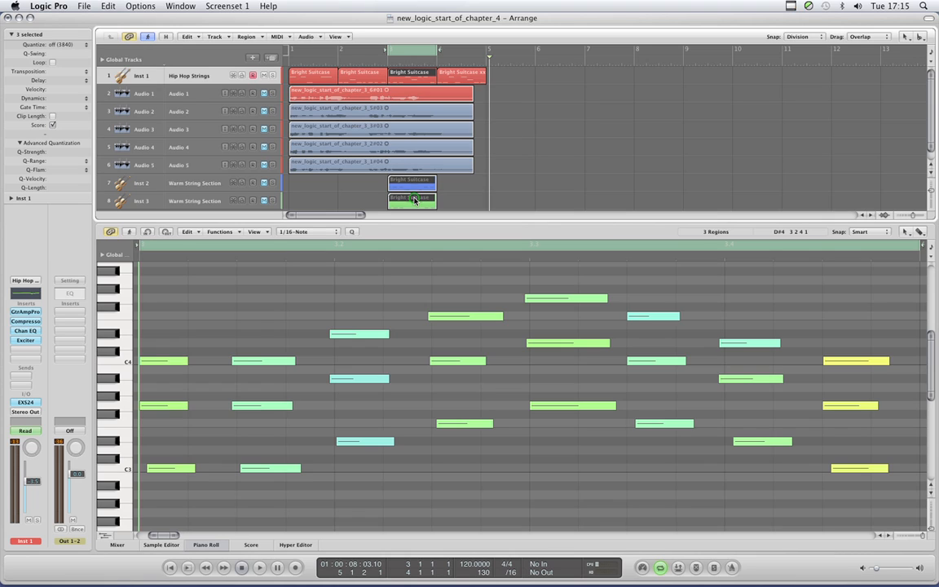
left_click(411, 181, "shift")
- Play the cycle area with the Inst 2 and Inst 3 tracks unmuted to hear all three string parts together
left_click_drag(876, 569, 881, 568)
key("space")
left_click(264, 184)
left_click(265, 200)
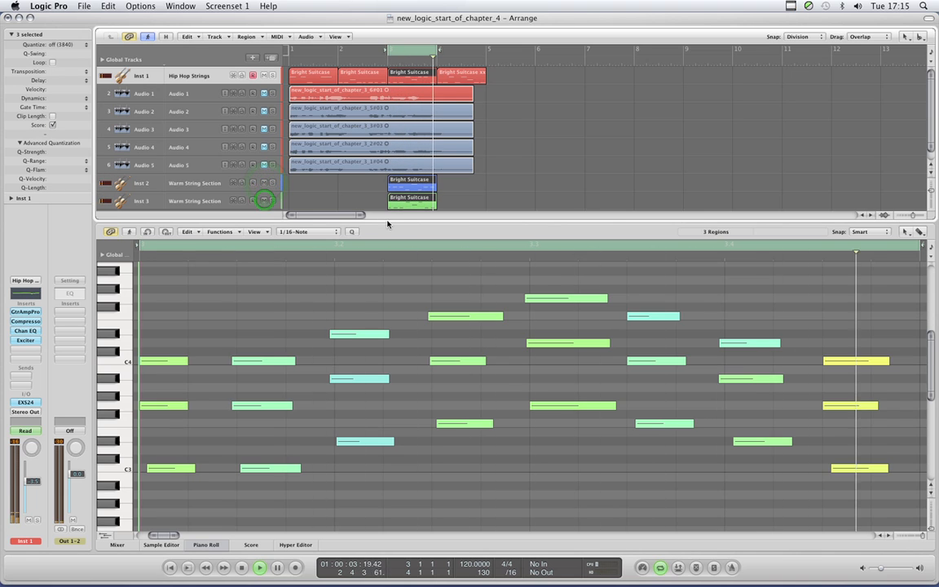
left_click_drag(398, 223, 399, 221)
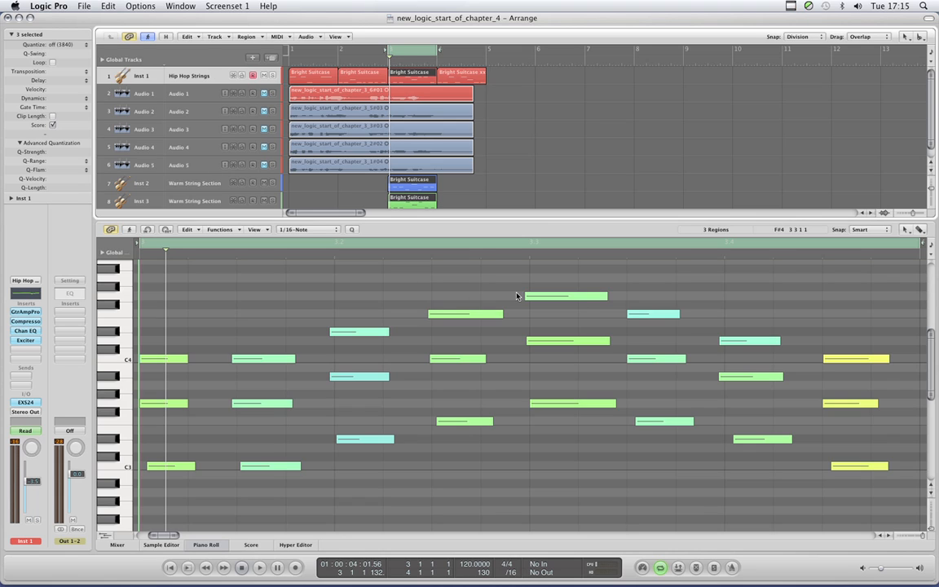
- Select the F4 note near beat 2.3 among the three regions' notes to inspect it, and clear the note selection
scroll(526, 436, "up", 1)
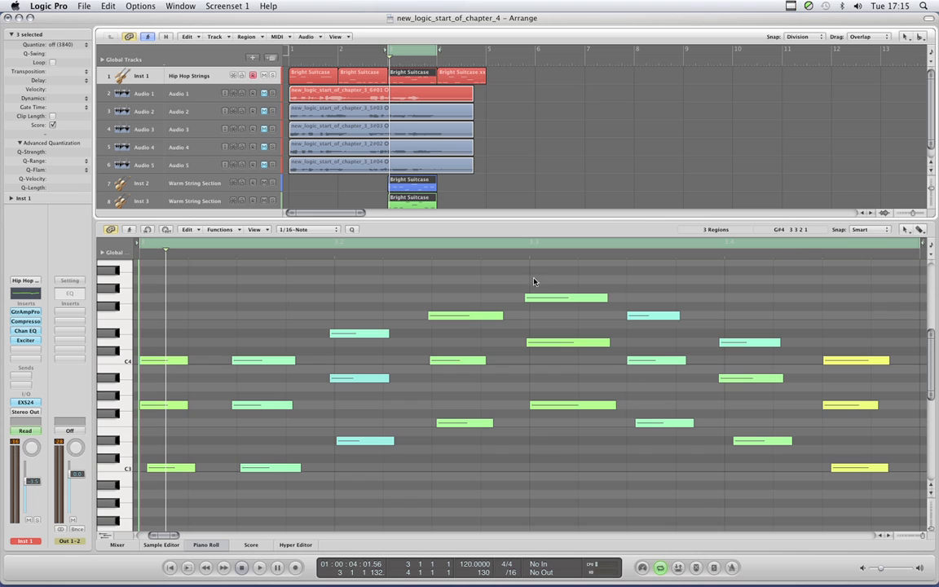
scroll(501, 374, "up", 1)
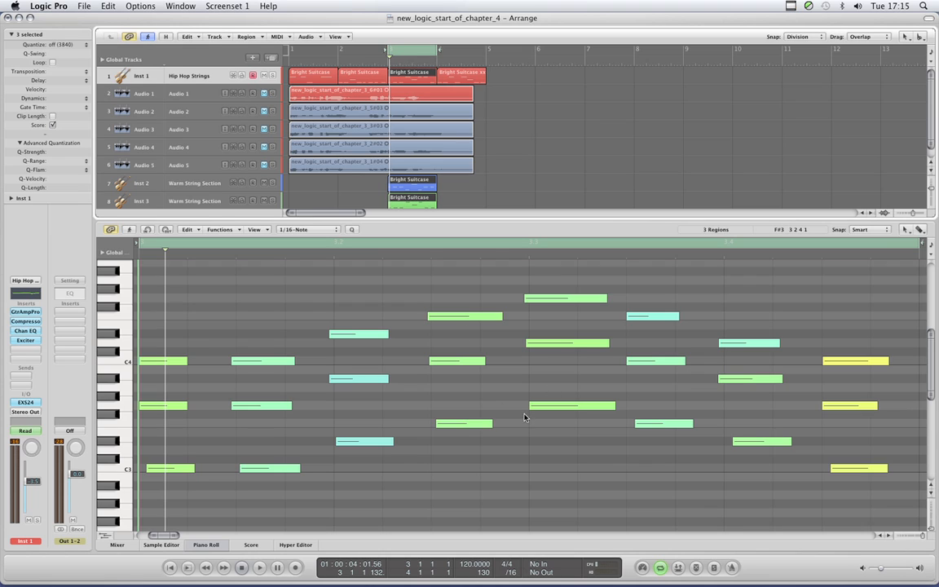
left_click(464, 316)
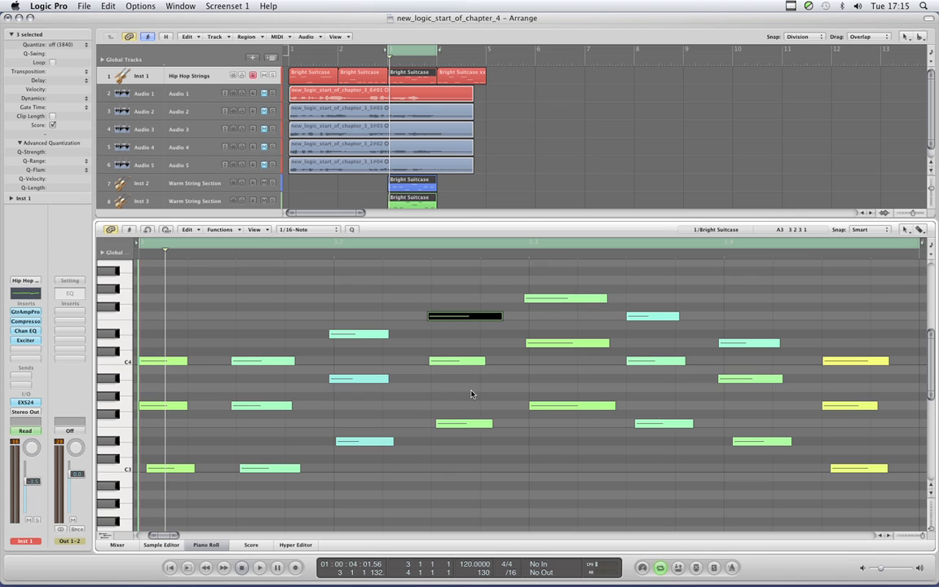
scroll(595, 366, "up", 2)
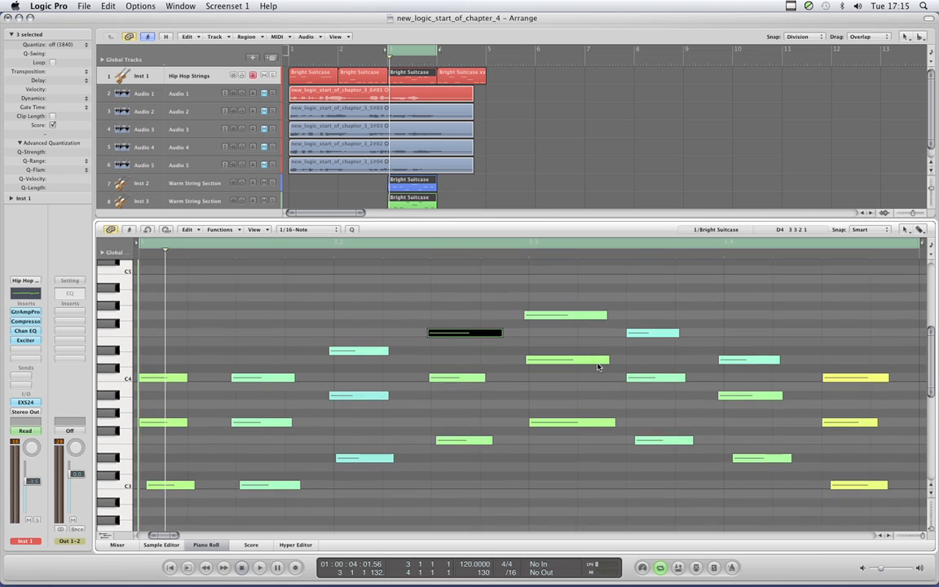
scroll(597, 366, "down", 1)
left_click(472, 295)
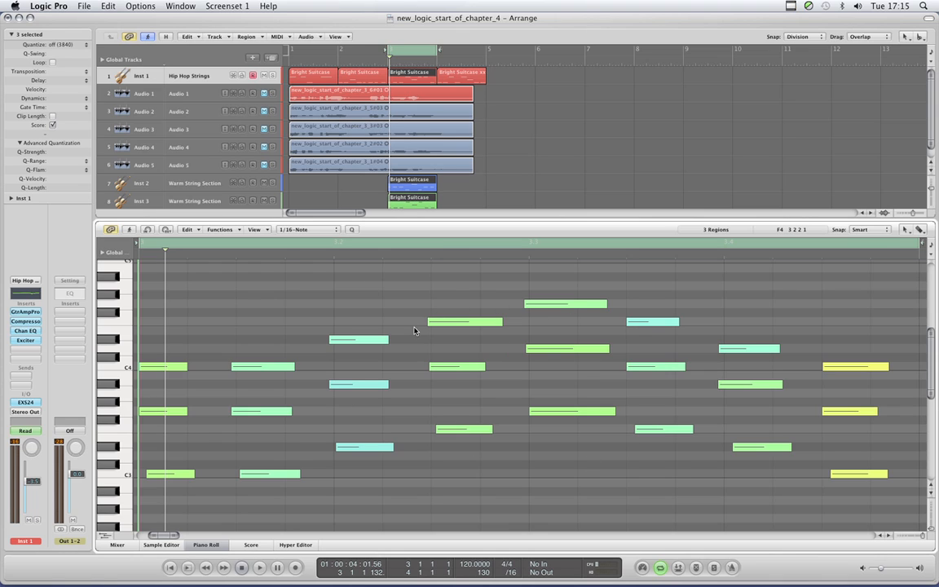
- Try the Velocity tool in the Piano Roll and switch back to the Pointer tool
key("Escape")
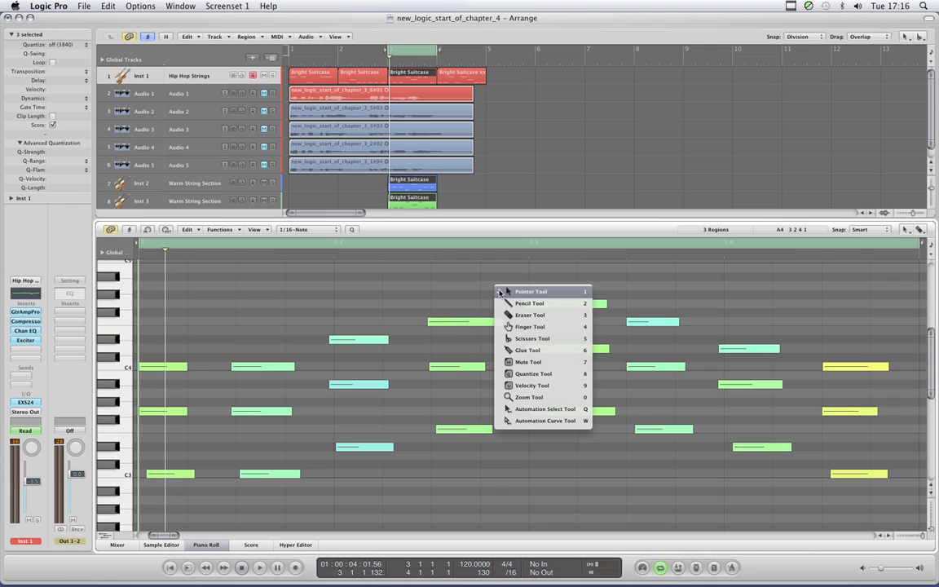
left_click(530, 385)
left_click_drag(587, 304, 555, 283)
left_click(554, 280)
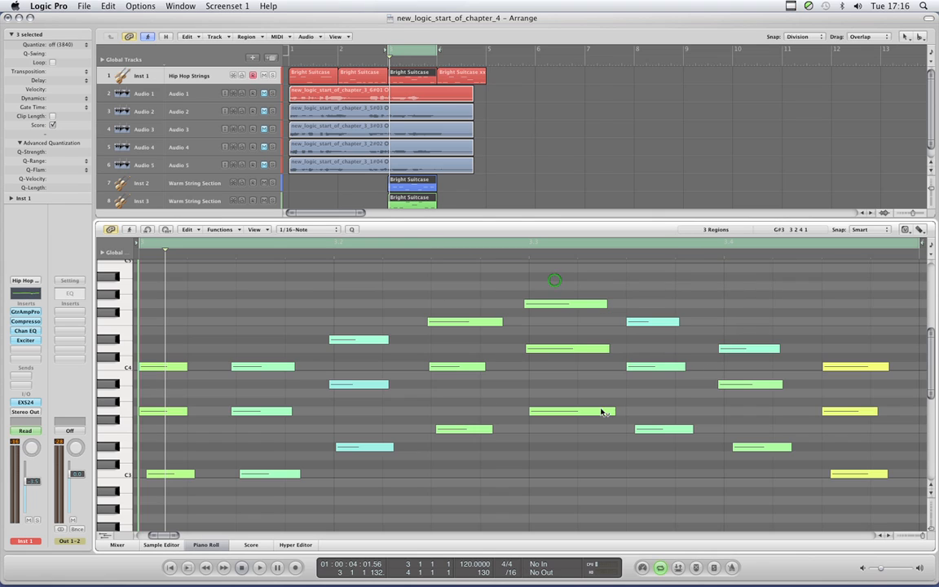
key("Escape")
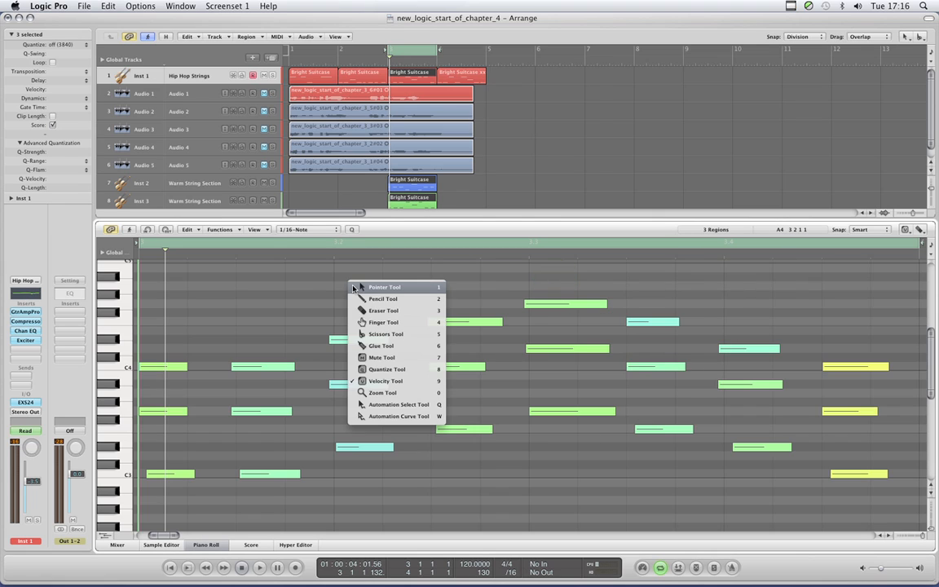
left_click(358, 284)
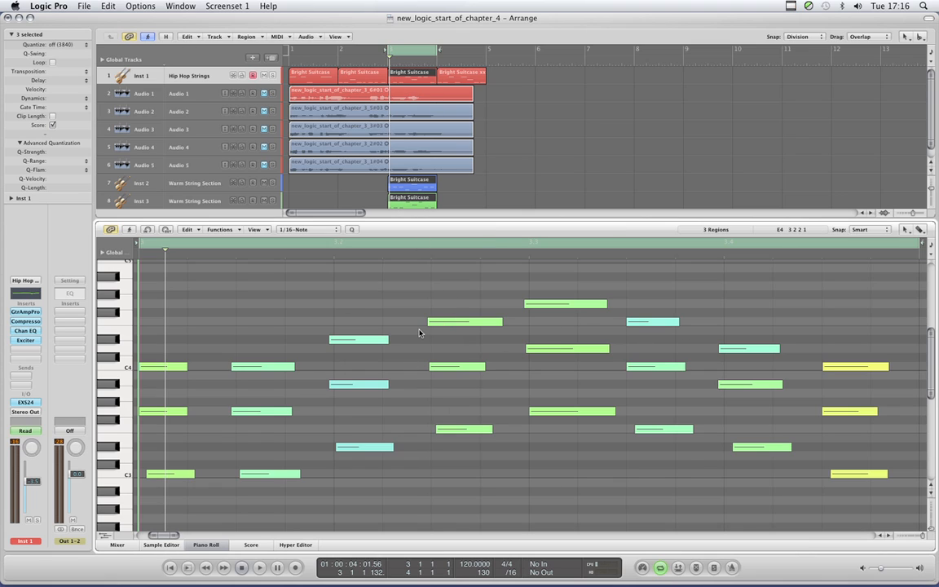
- Switch the Piano Roll note coloring to Region Colors
scroll(420, 330, "down", 1)
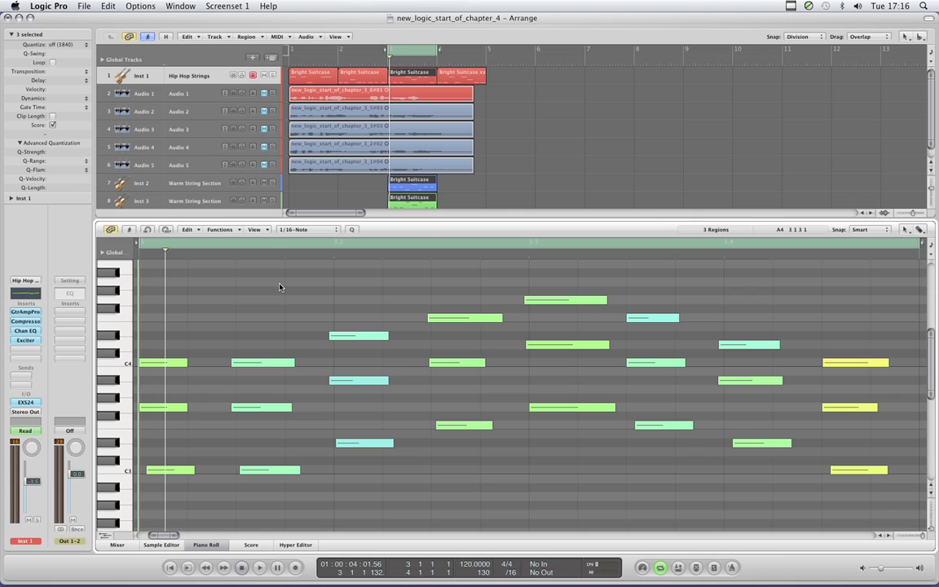
left_click(266, 231)
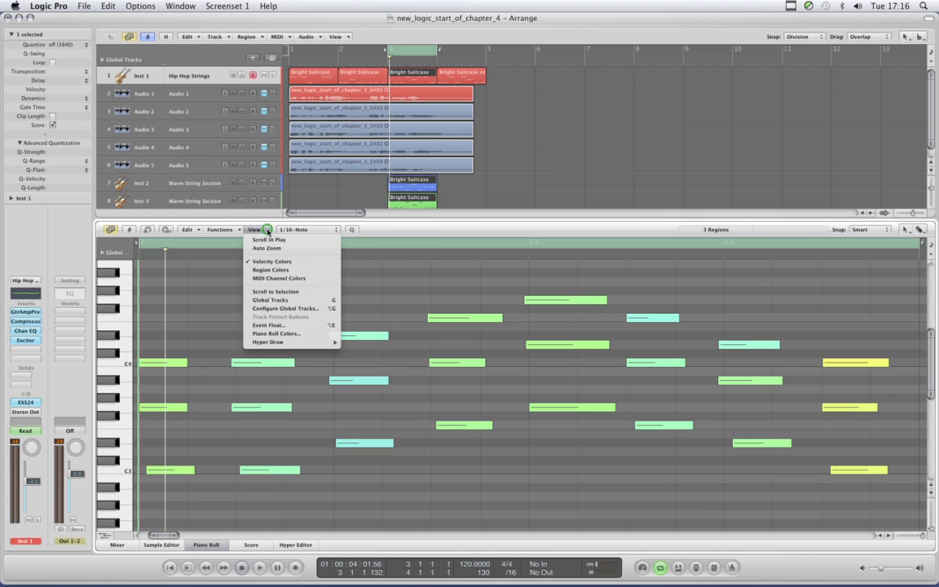
left_click(282, 270)
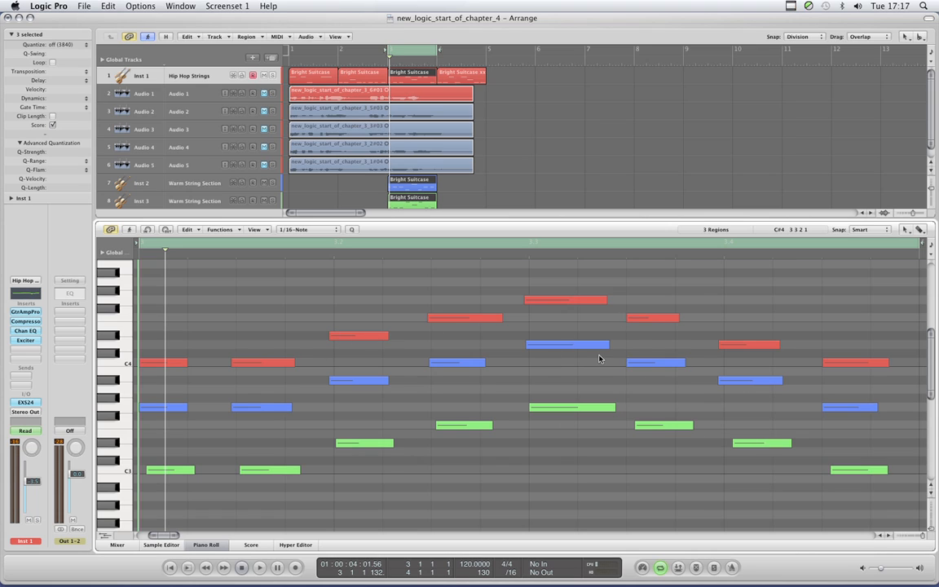
- Enlarge the Piano Roll area upward so the notes of all three regions have more room
scroll(601, 358, "up", 1)
scroll(599, 360, "down", 3)
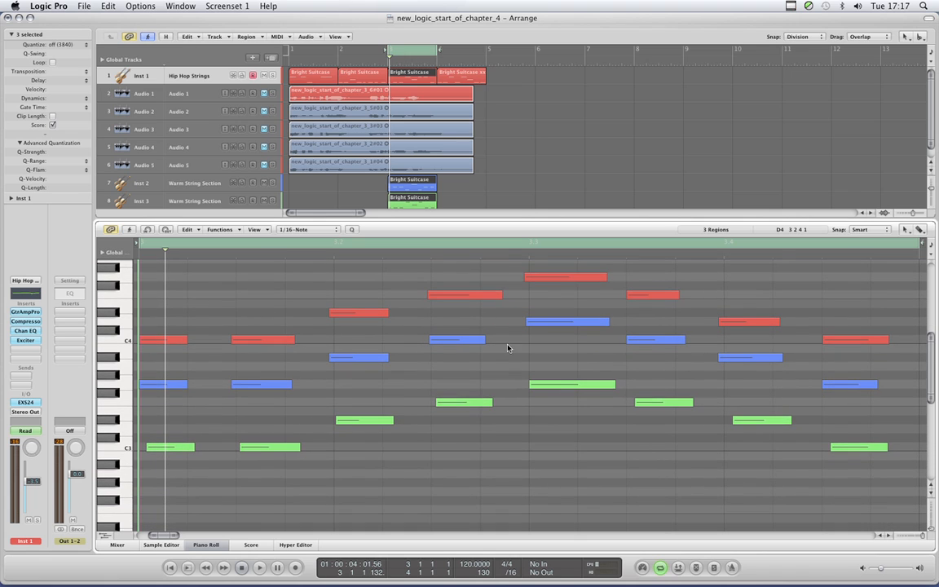
left_click_drag(520, 219, 521, 180)
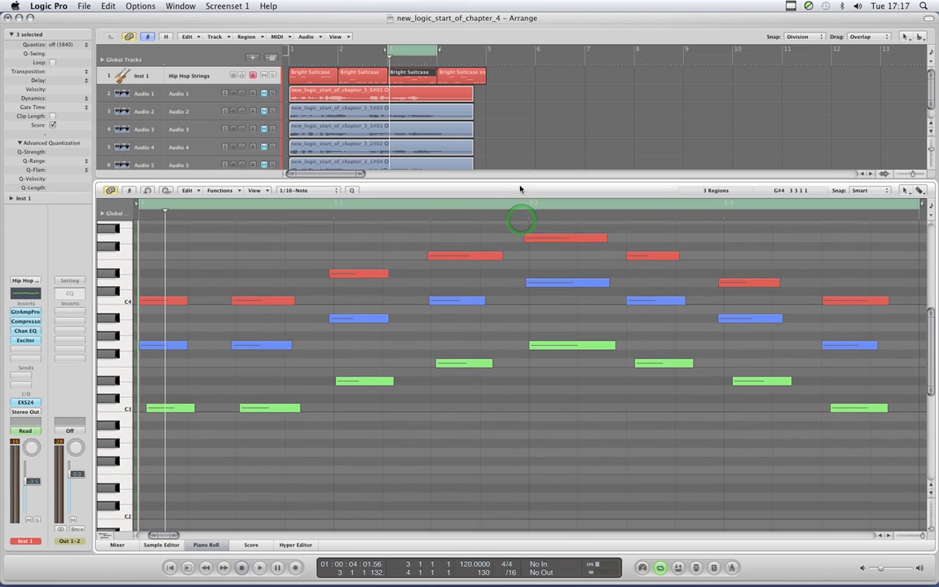
scroll(551, 309, "up", 2)
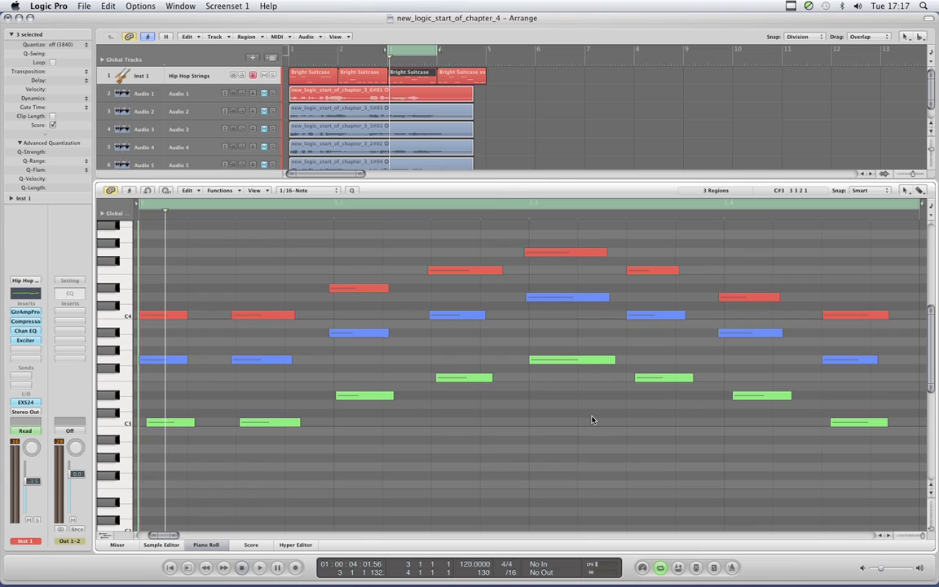
scroll(577, 419, "up", 1)
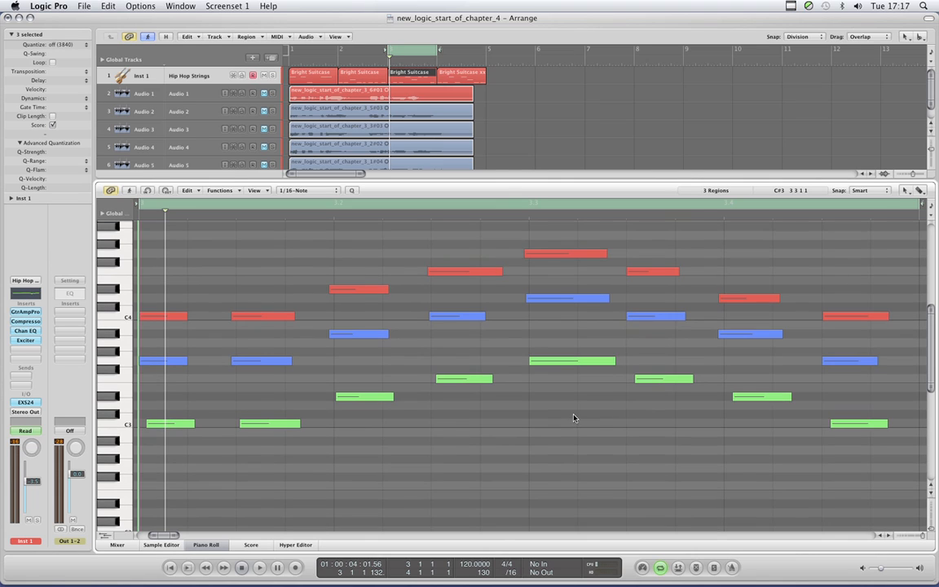
- Move each green Inst 3 note slightly earlier so it lines up with the start of the red and blue notes above
left_click(563, 361)
left_click_drag(562, 361, 559, 363)
left_click_drag(454, 384, 445, 384)
left_click_drag(361, 402, 355, 403)
left_click(278, 425)
left_click_drag(278, 425, 272, 426)
left_click_drag(177, 425, 170, 424)
left_click_drag(652, 379, 642, 380)
left_click_drag(750, 397, 737, 398)
left_click_drag(838, 425, 835, 424)
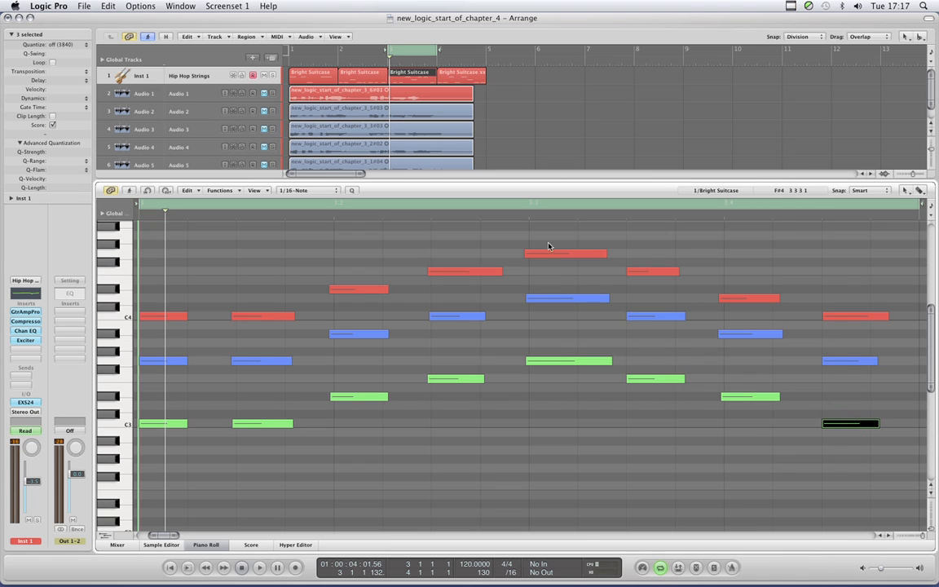
left_click(739, 424)
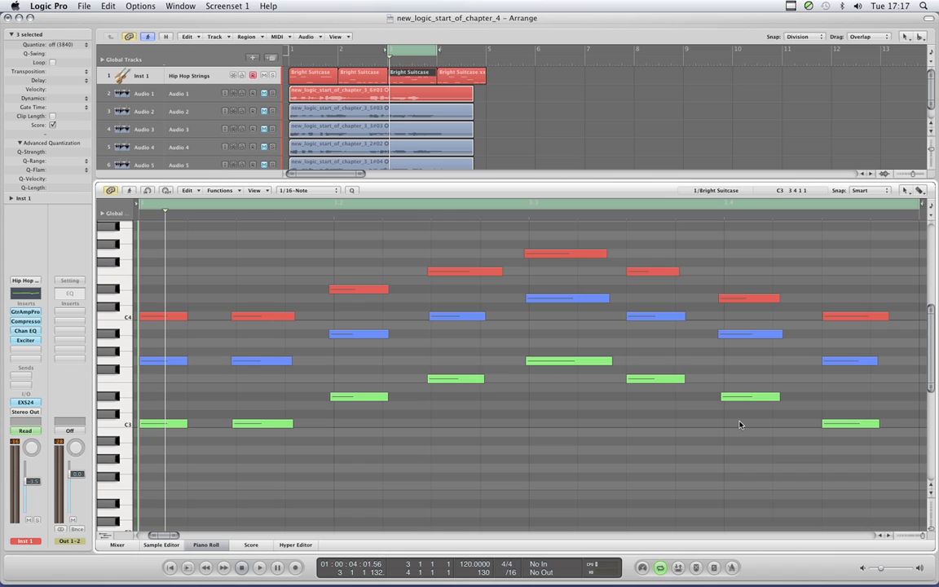
- Shorten the red F4 note near beat 2.3 slightly and lengthen the blue and green notes below so they end closer together
scroll(484, 386, "up", 1)
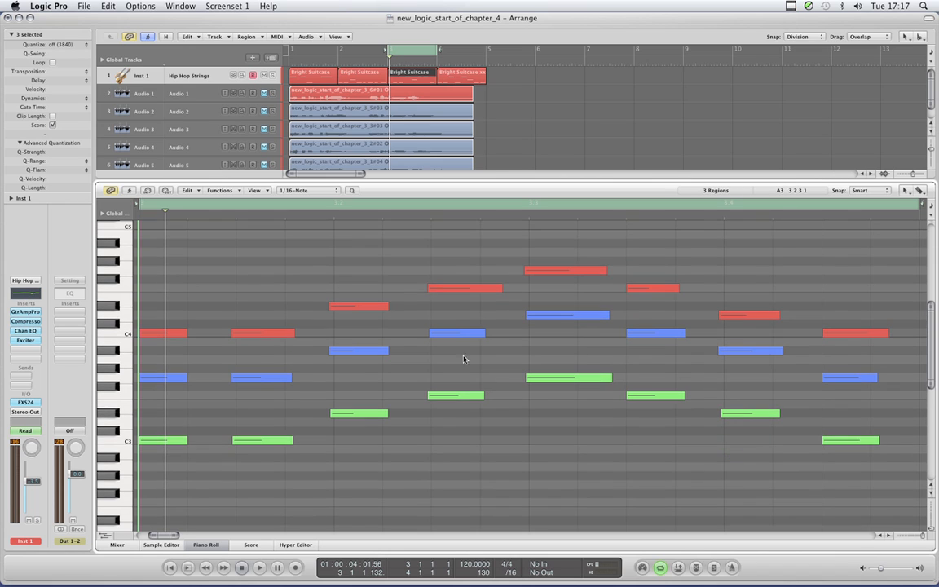
left_click(458, 288)
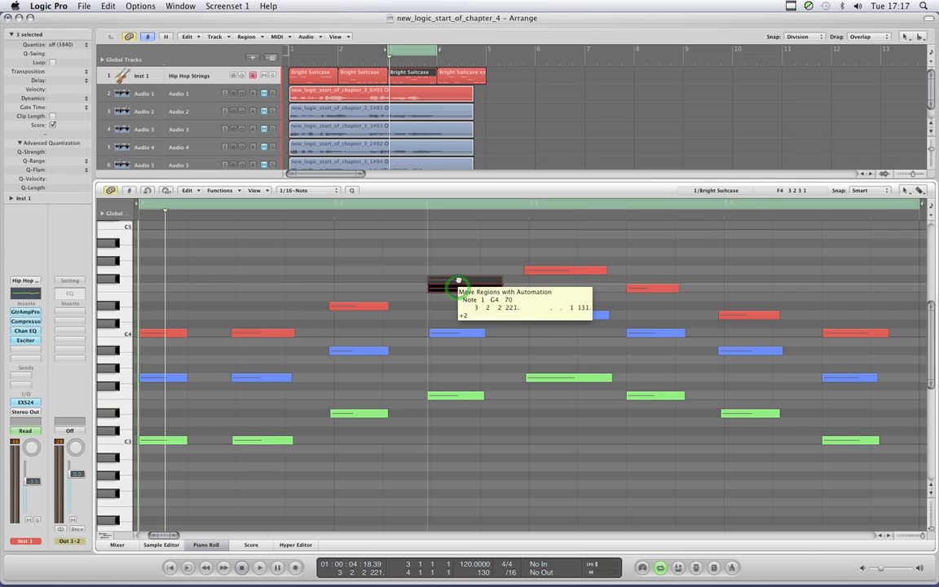
left_click_drag(460, 288, 496, 288)
left_click(485, 334)
left_click_drag(485, 335, 491, 333)
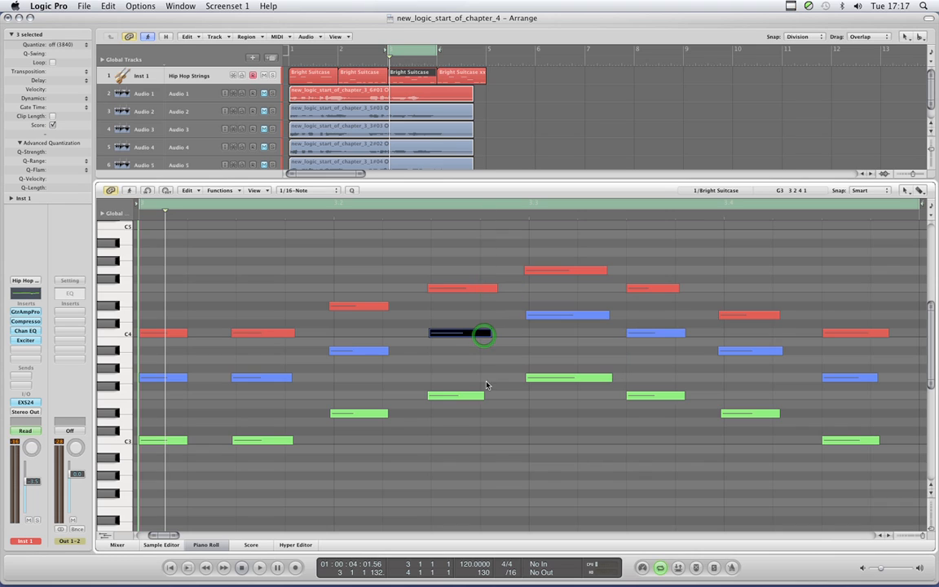
mouse_move(483, 395)
left_mouse_down()
mouse_move(501, 394)
mouse_move(491, 395)
left_mouse_up()
- Play the cycle and raise the highest red note to A#4 and the red note following it to A4
left_click(554, 270)
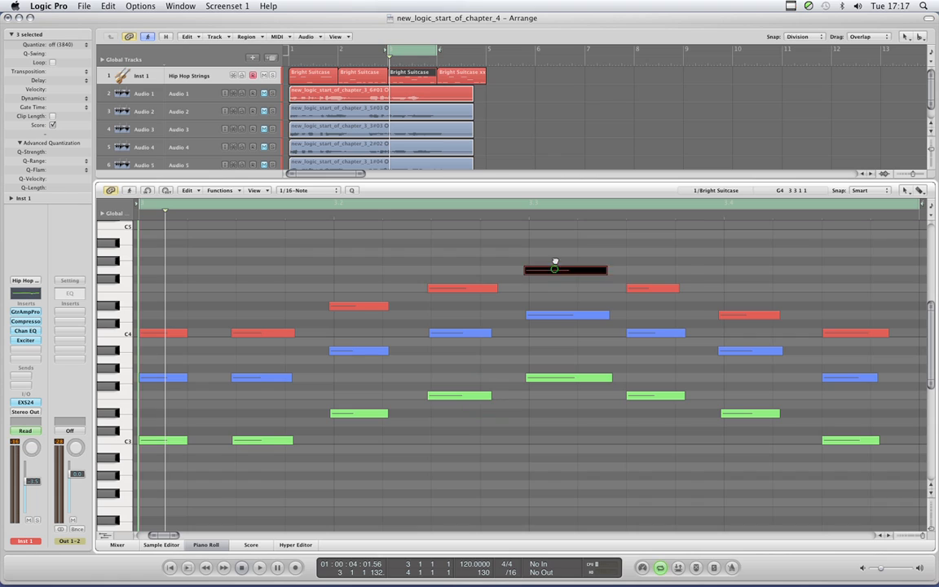
key("space")
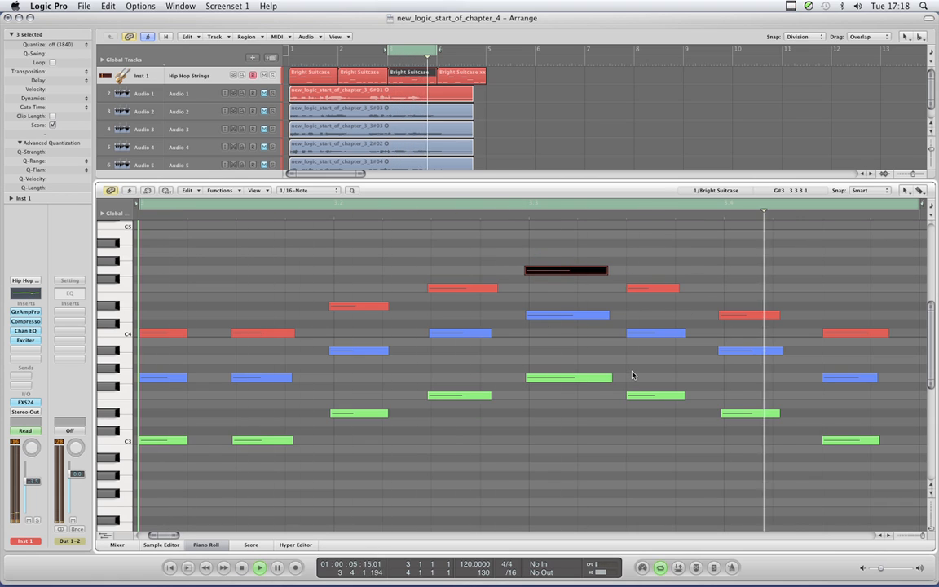
left_click_drag(568, 267, 570, 243)
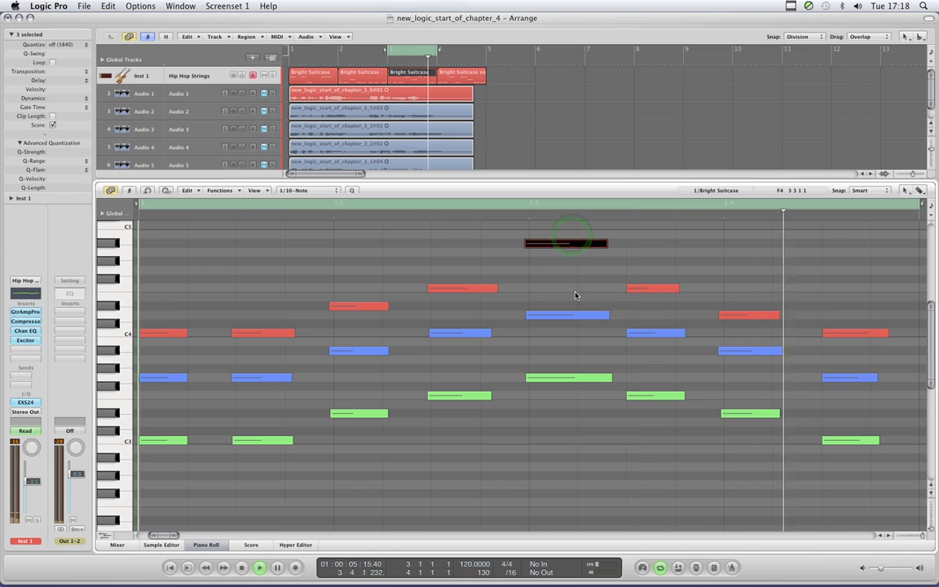
left_click_drag(644, 290, 646, 256)
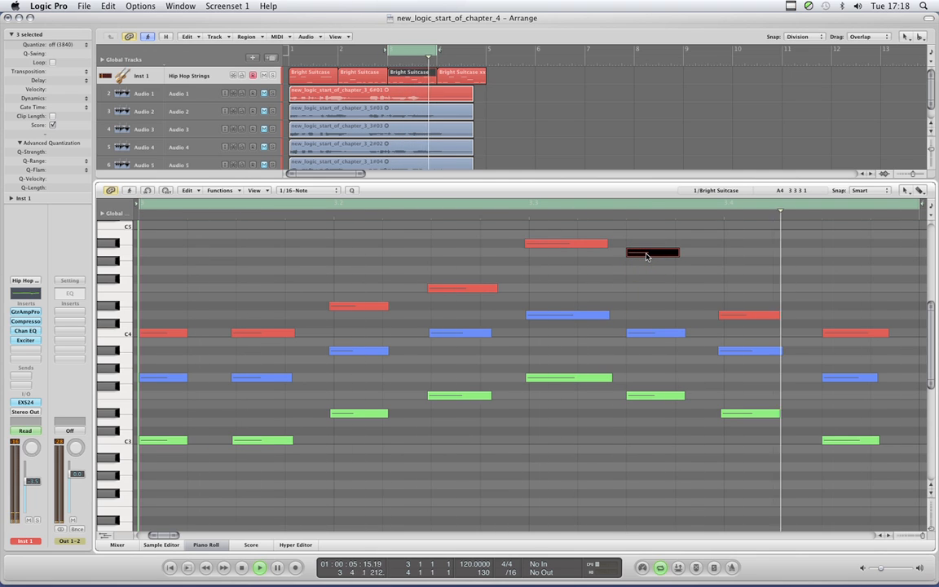
- Move the highest red note back down to G4 and the red note following it back to F4
left_click_drag(646, 257, 646, 299)
left_click_drag(573, 245, 573, 271)
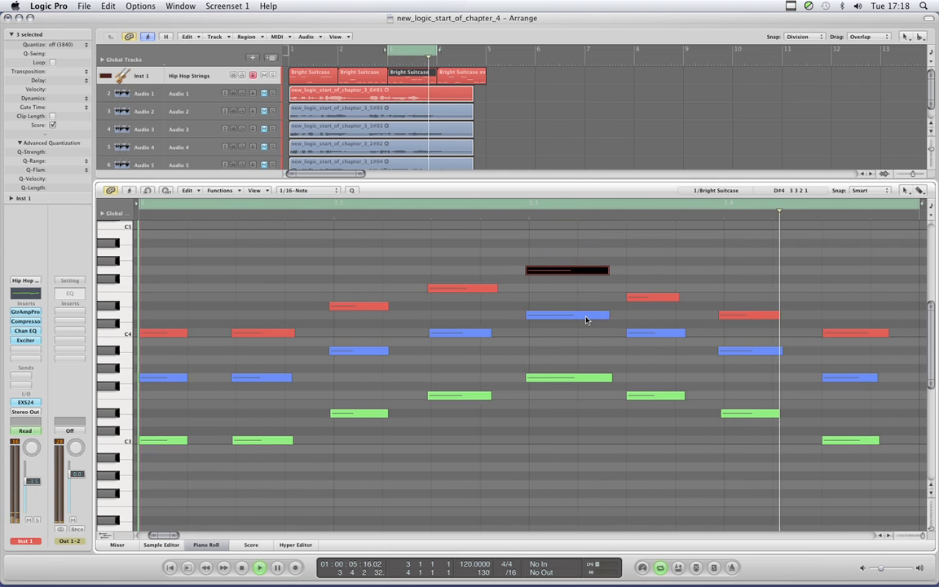
left_click_drag(645, 297, 646, 289)
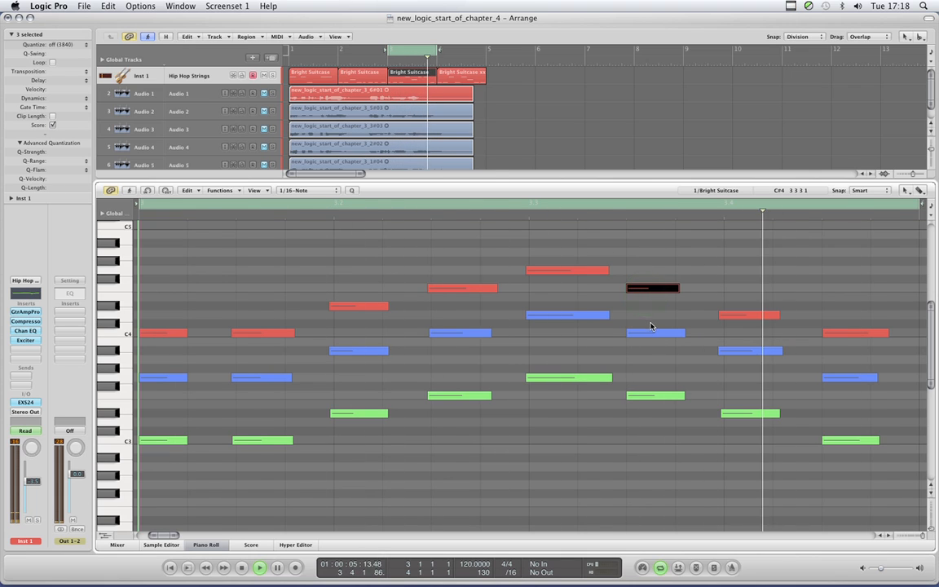
- Select all eight green notes and, during playback, move them down together so the highest sits on C3, slightly later in time
left_click_drag(876, 405, 171, 468)
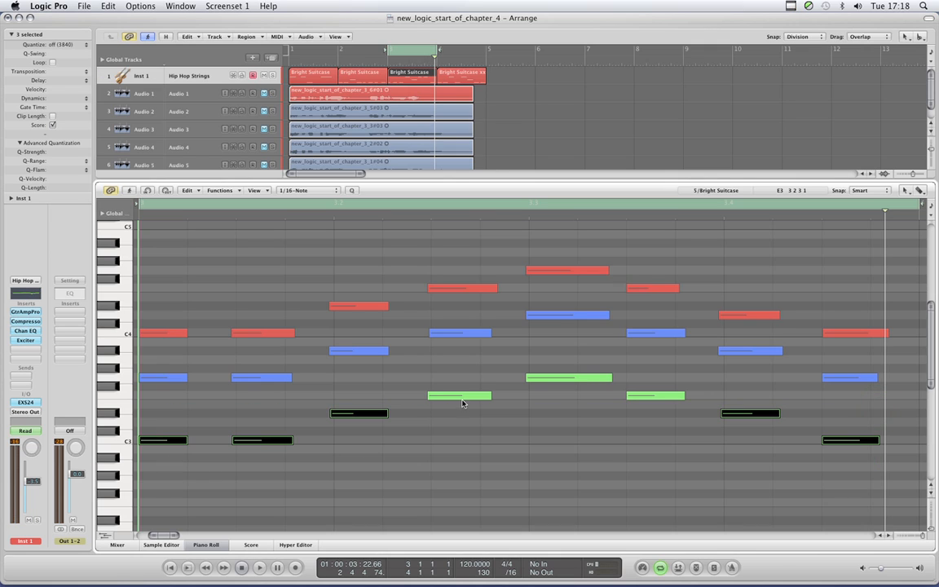
left_click(560, 379, "shift")
left_click(645, 395, "shift")
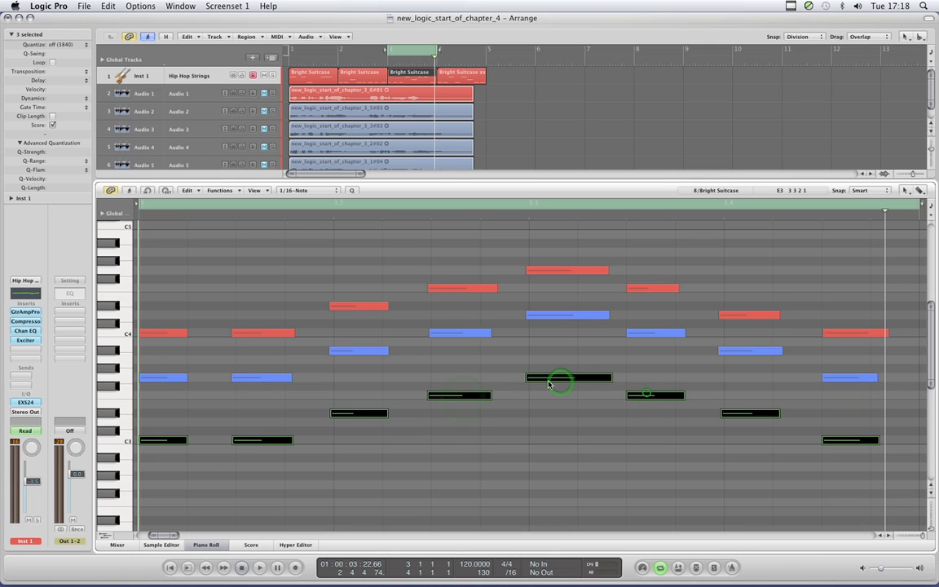
scroll(593, 443, "down", 2)
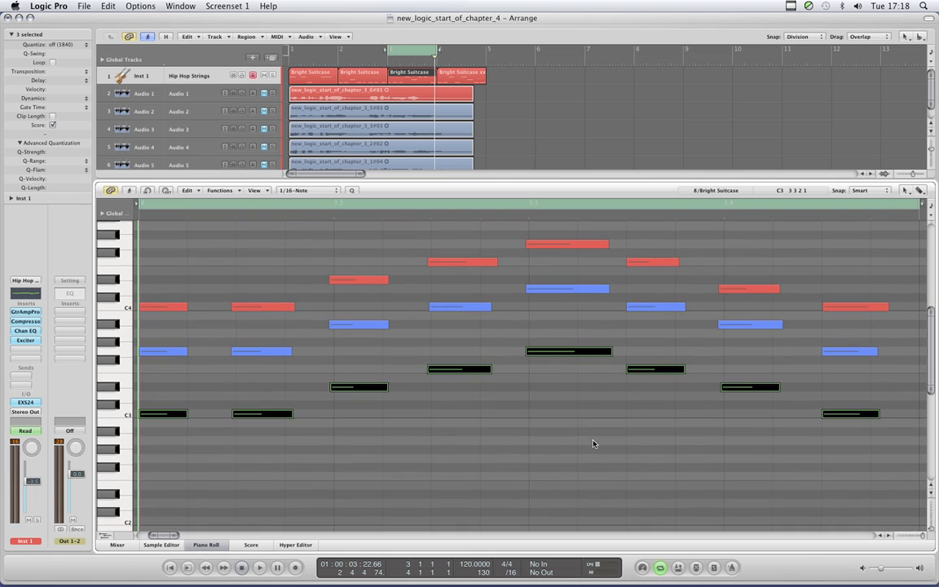
key("space")
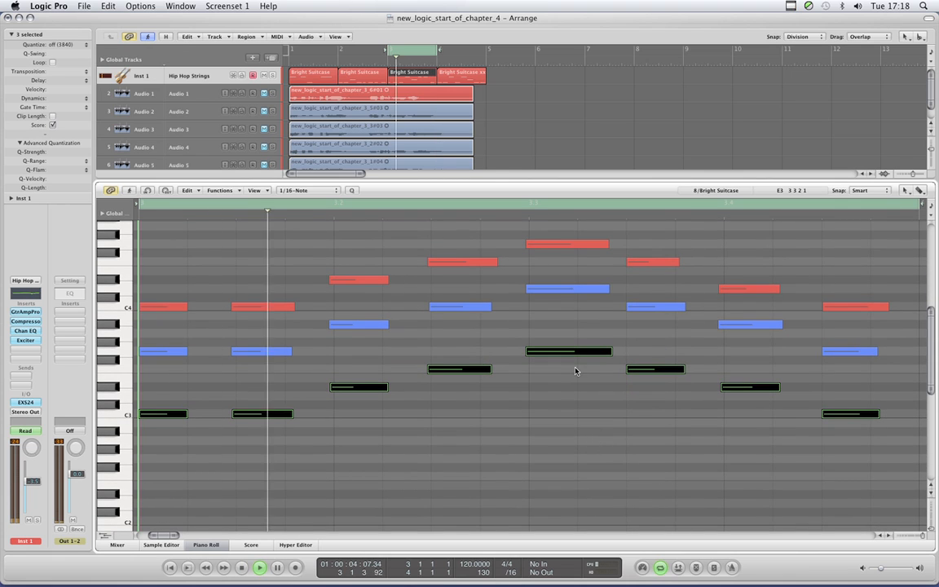
left_click_drag(567, 351, 575, 413)
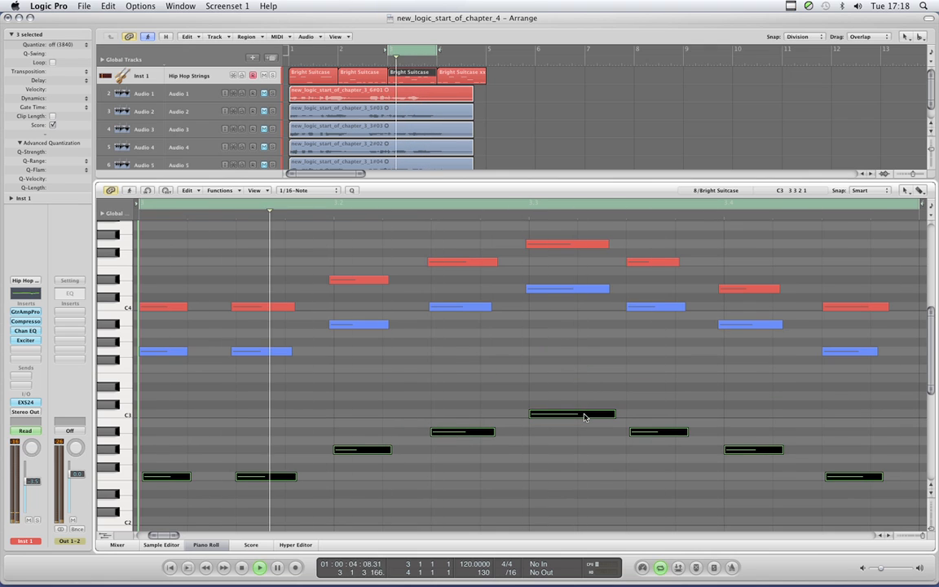
- Raise the selected green notes together until the highest reaches D3 and then G3, stop playback and clear the selection
left_click_drag(584, 414, 581, 402)
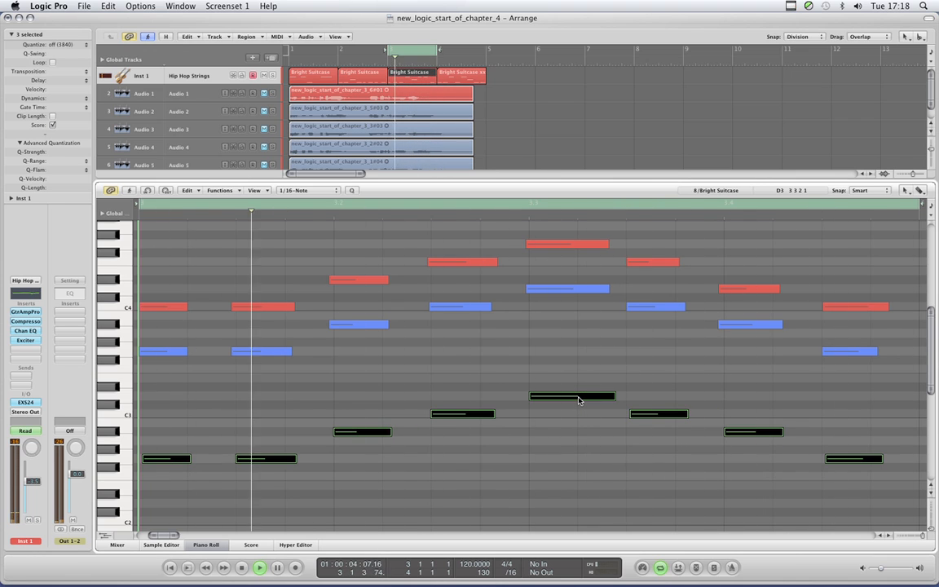
left_click_drag(578, 397, 573, 352)
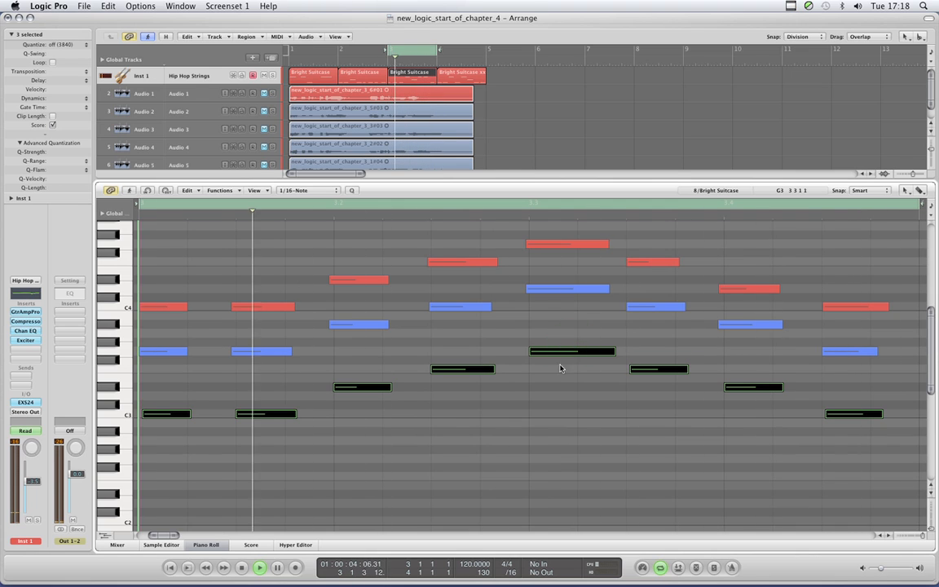
key("space")
left_click(546, 389)
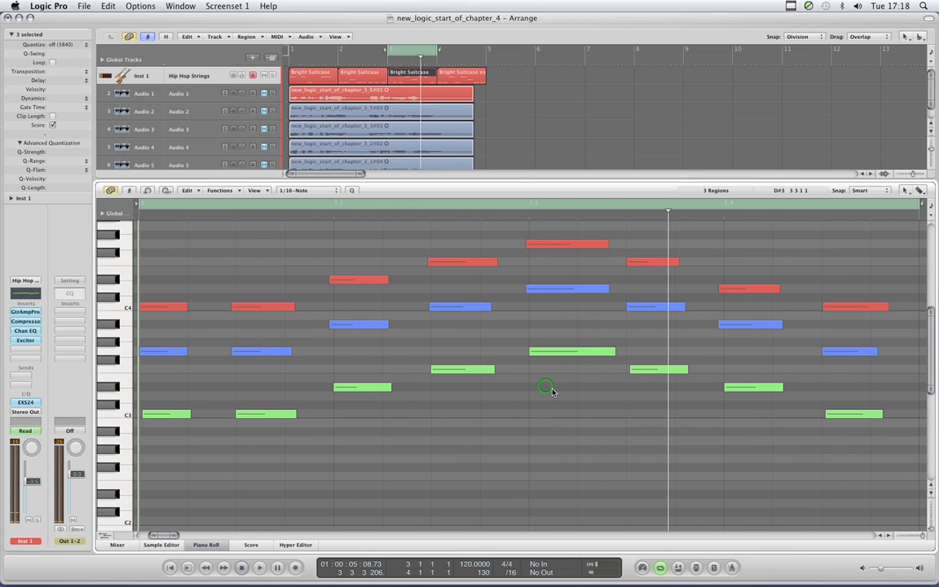
- Shorten the red F4 note before beat 3 and the green G3 note slightly, and move the green note after it slightly earlier
left_click_drag(496, 264, 493, 262)
left_click_drag(613, 352, 610, 351)
left_click_drag(660, 373, 656, 368)
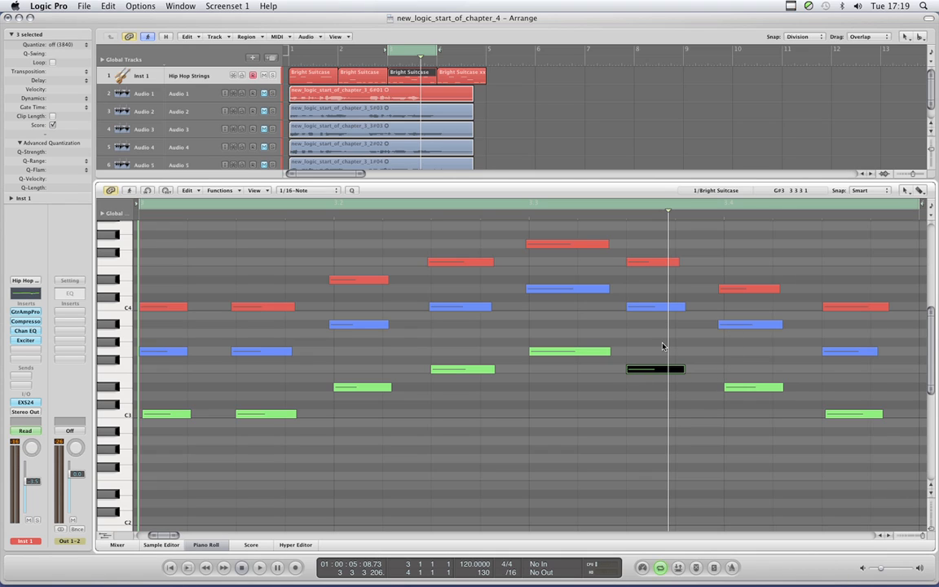
left_click(622, 352)
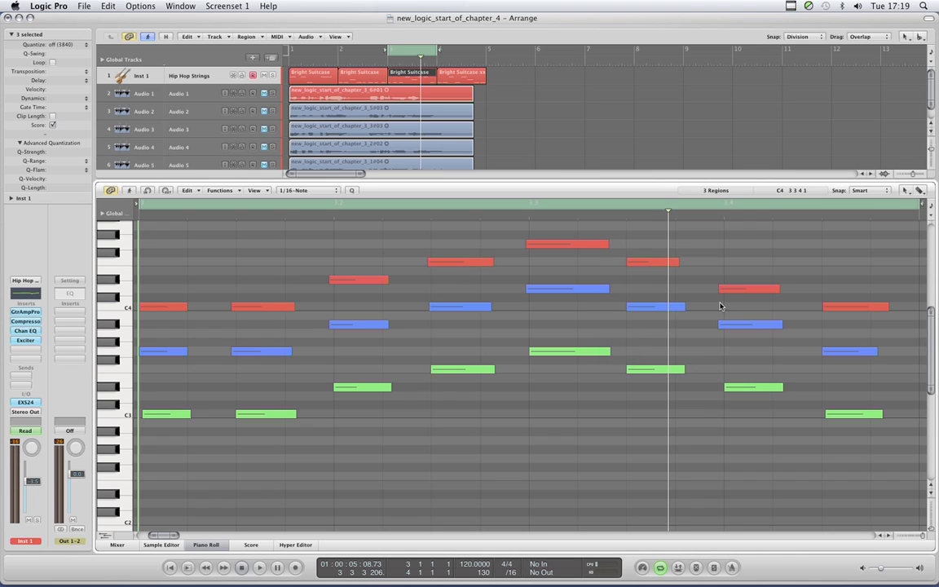
- Nudge the red D#4 note near beat 2 and the blue A#3 note below it slightly later, and deselect them
scroll(722, 303, "up", 2)
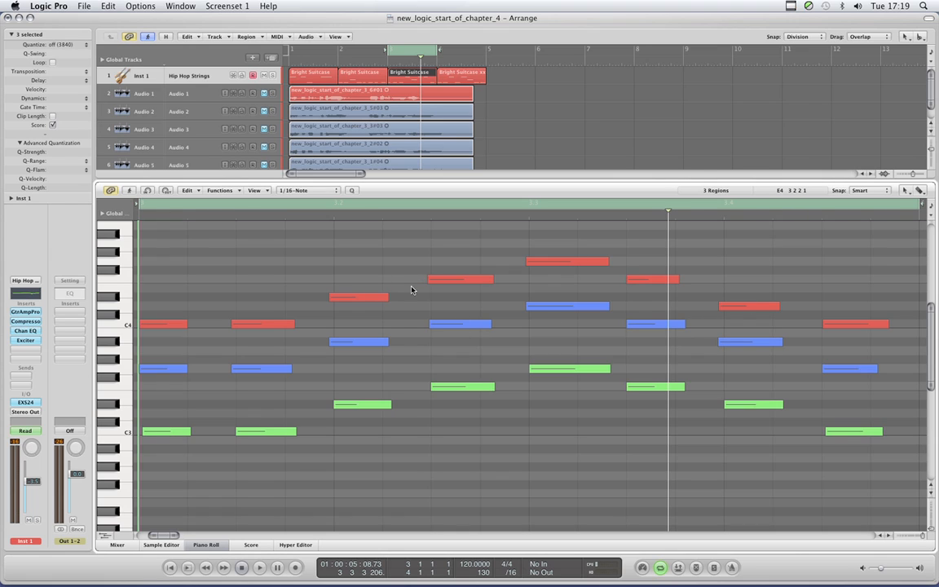
left_click(365, 298)
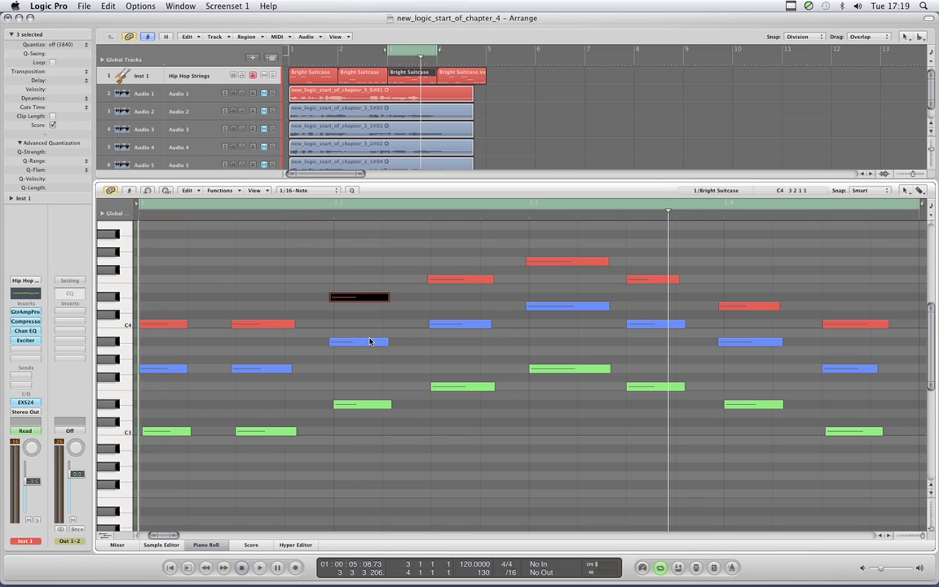
left_click(266, 279)
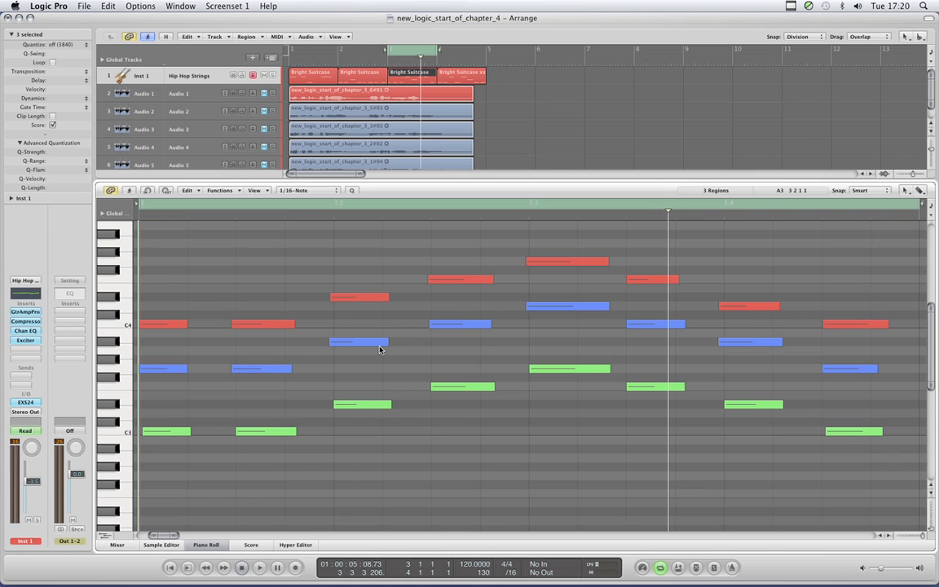
left_click(337, 343)
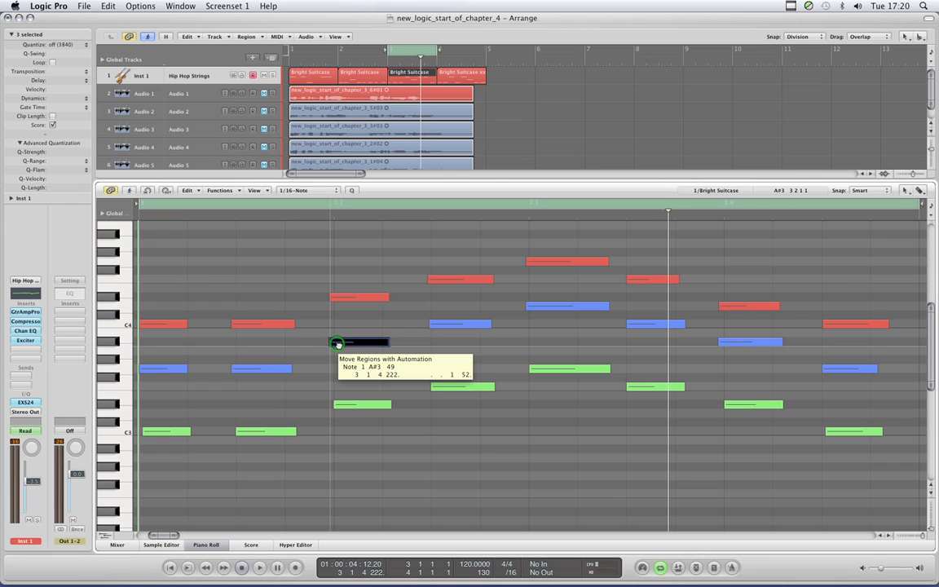
left_click(340, 262)
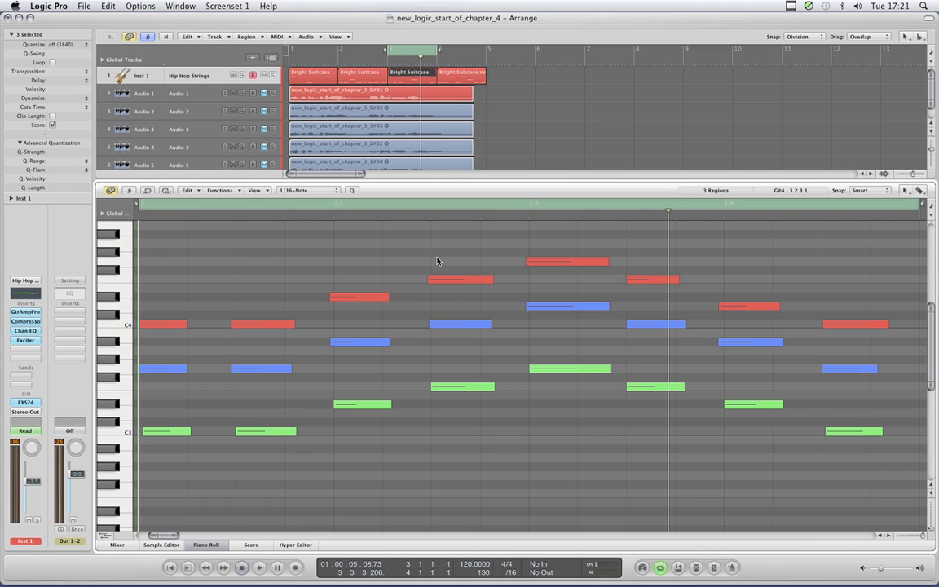
- Adjust the velocity of the highest red note with the Velocity Tool, and switch back to the Pointer Tool
key("Escape")
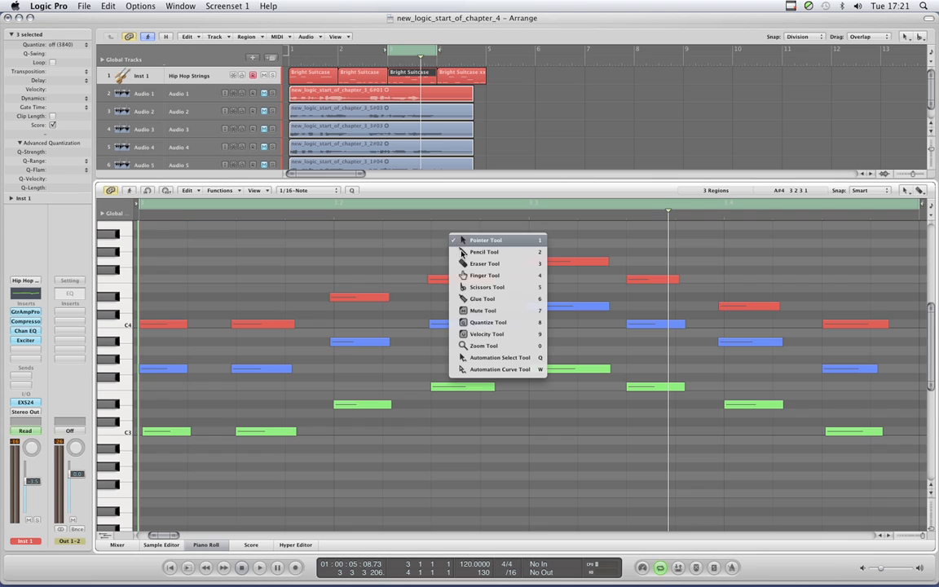
left_click(485, 334)
mouse_move(589, 262)
left_mouse_down()
mouse_move(549, 262)
mouse_move(584, 262)
mouse_move(584, 277)
mouse_move(584, 261)
mouse_move(562, 263)
mouse_move(587, 261)
mouse_move(572, 265)
left_mouse_up()
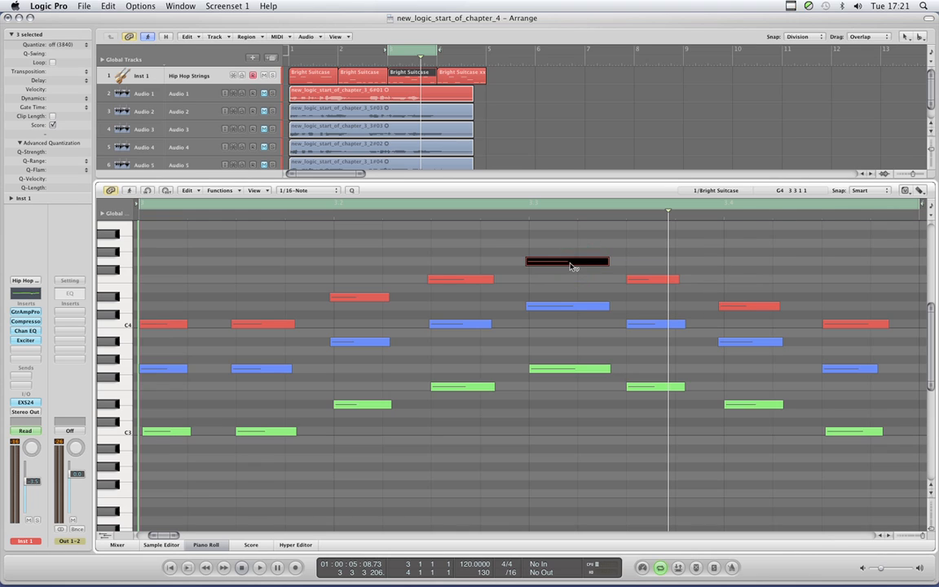
left_click(534, 240)
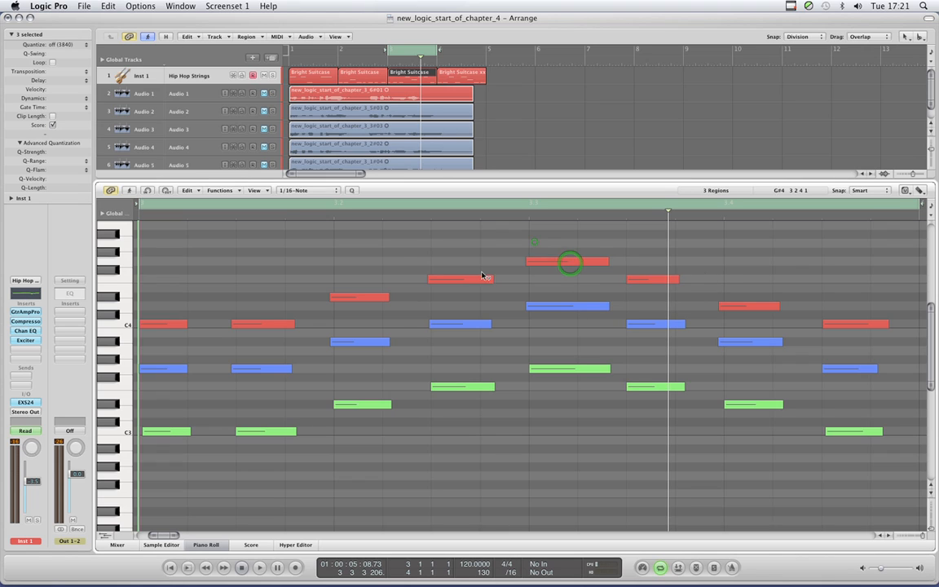
key("Escape")
left_click(393, 248)
- Turn on Catch in the Piano Roll so its view follows the playhead
scroll(456, 344, "up", 1)
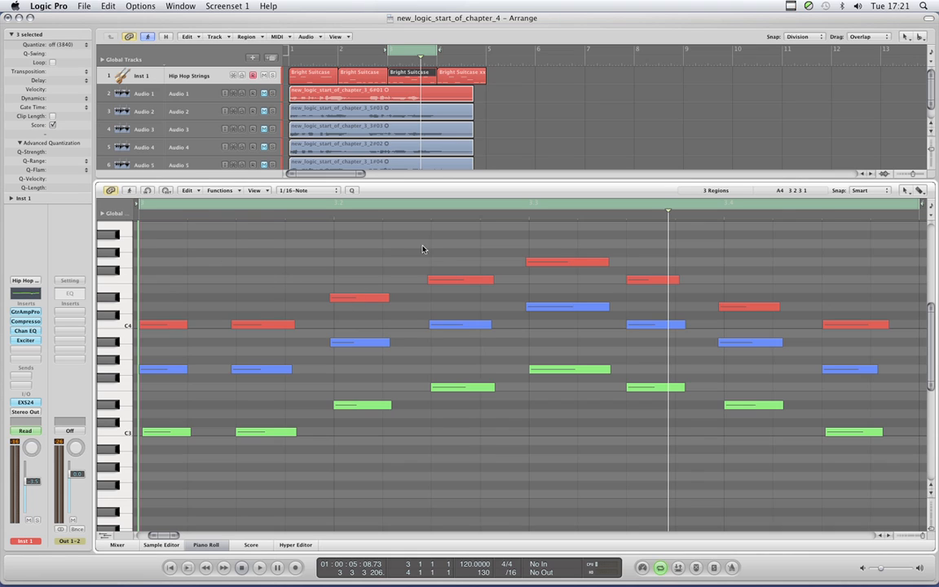
scroll(385, 272, "up", 1)
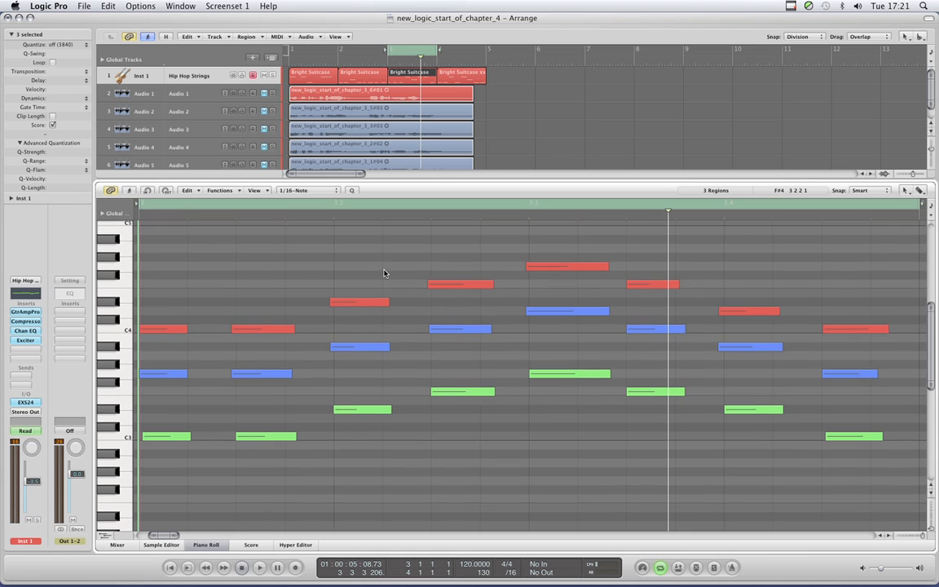
left_click(130, 193)
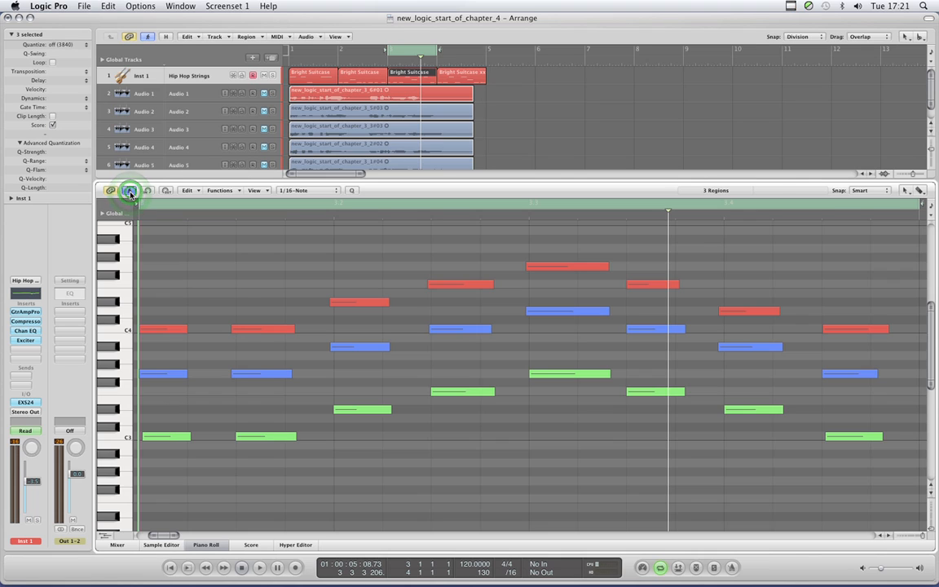